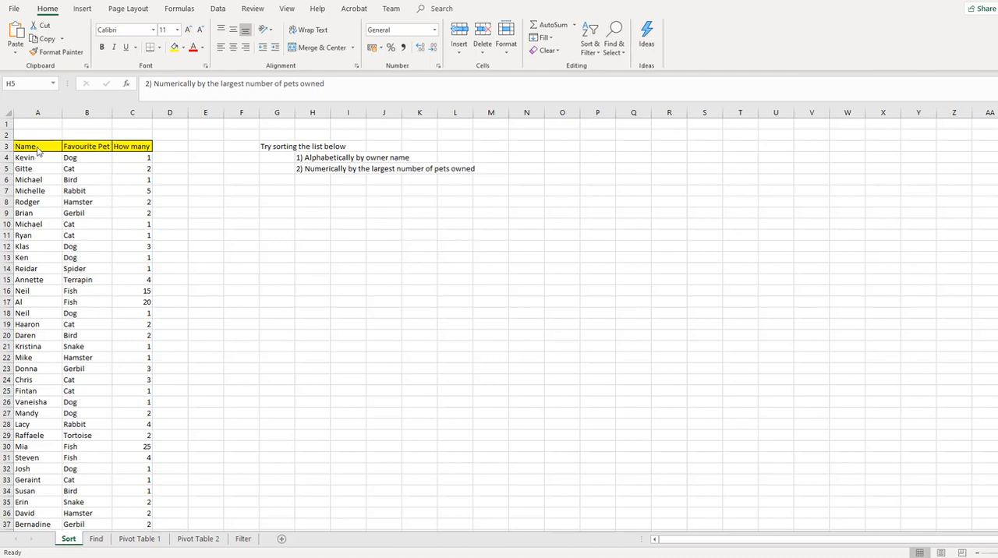
# Step: Select the whole pet list with its headers, A3:C165, and sort it A to Z by owner name
pyautogui.moveTo(38, 149); pyautogui.dragTo(145, 491)
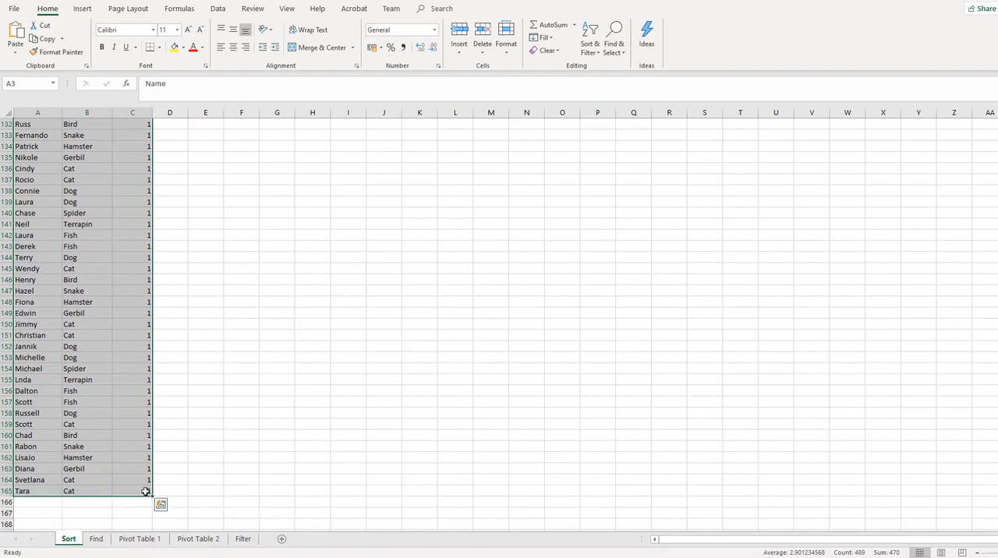
pyautogui.scroll(20, 146, 491)
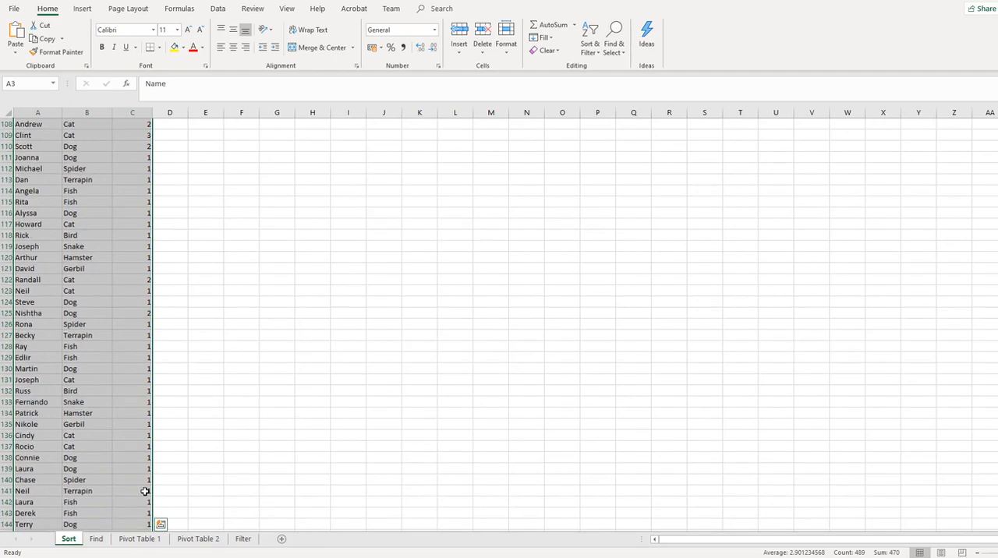
pyautogui.scroll(13, 146, 491)
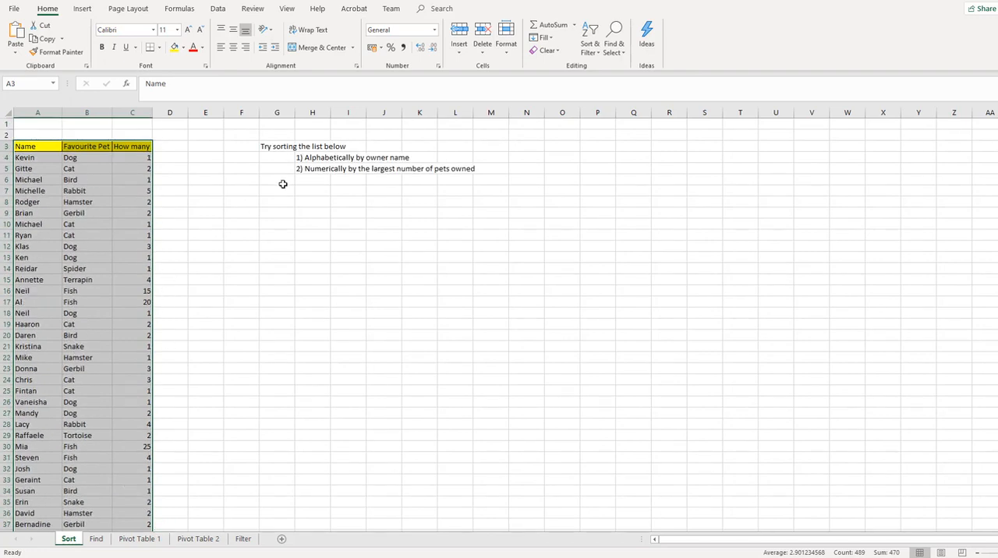
pyautogui.click(593, 59)
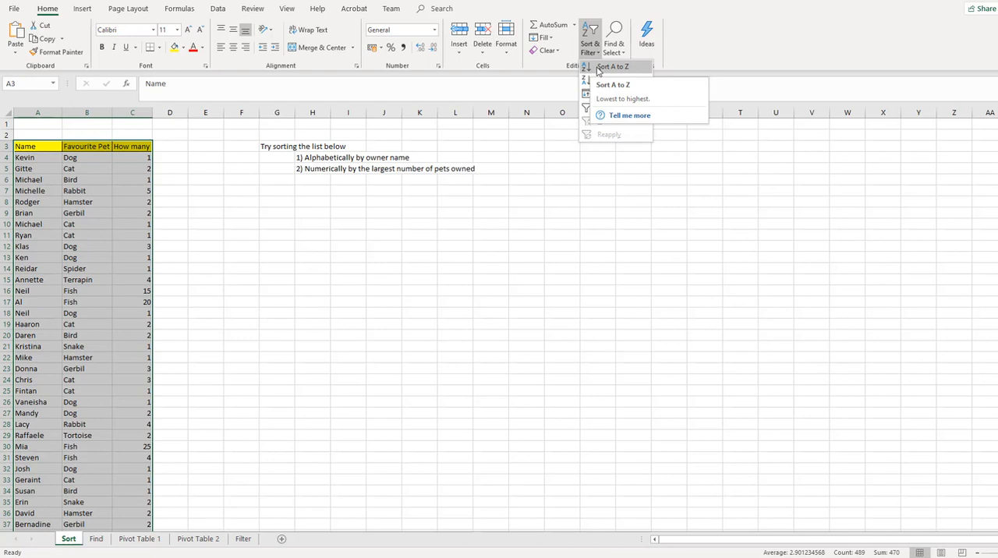
pyautogui.click(598, 69)
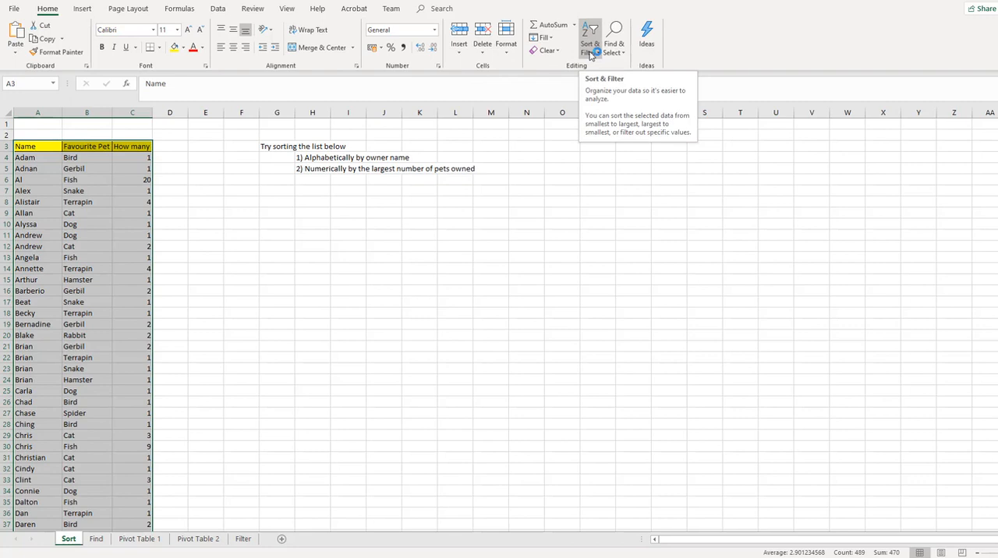
# Step: Reverse the order of the selected list by sorting it Z to A by owner name
pyautogui.click(592, 51)
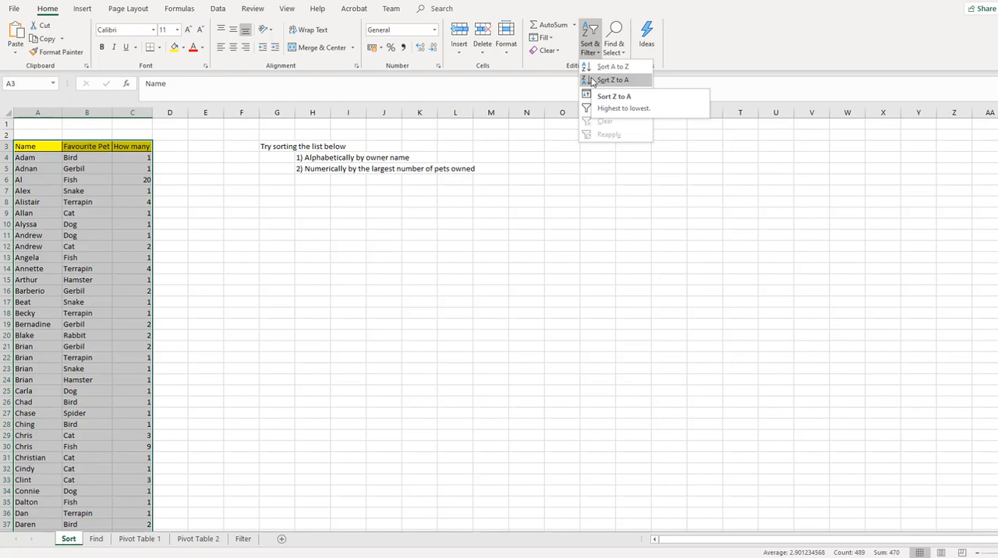
pyautogui.click(592, 81)
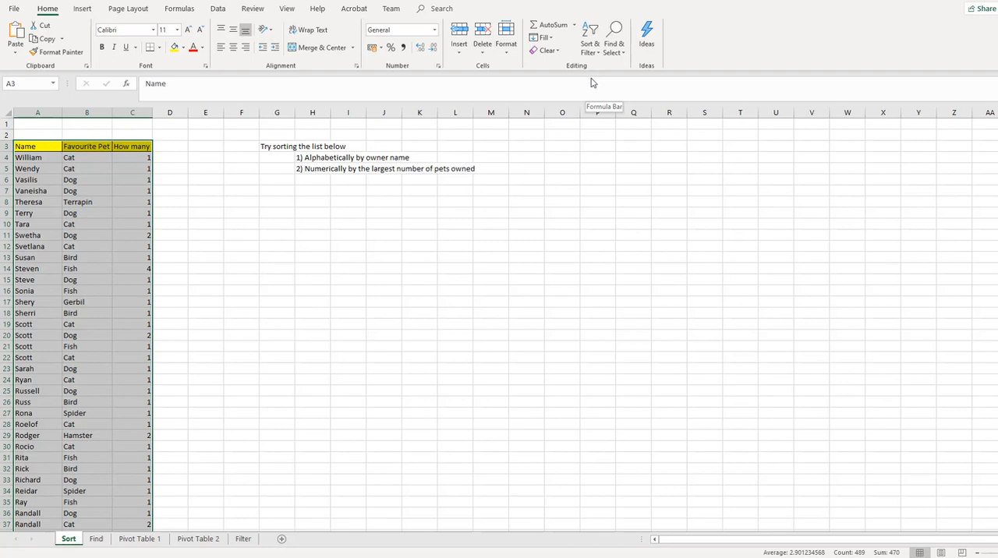
# Step: Start a custom sort that treats the first row as headers, with Favourite Pet ordered A to Z as the first level
pyautogui.click(590, 48)
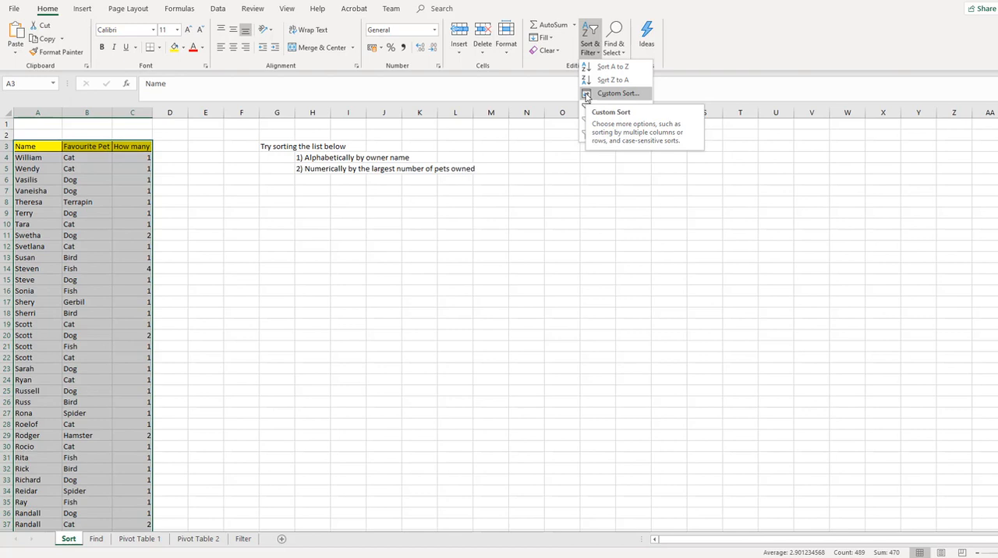
pyautogui.click(616, 94)
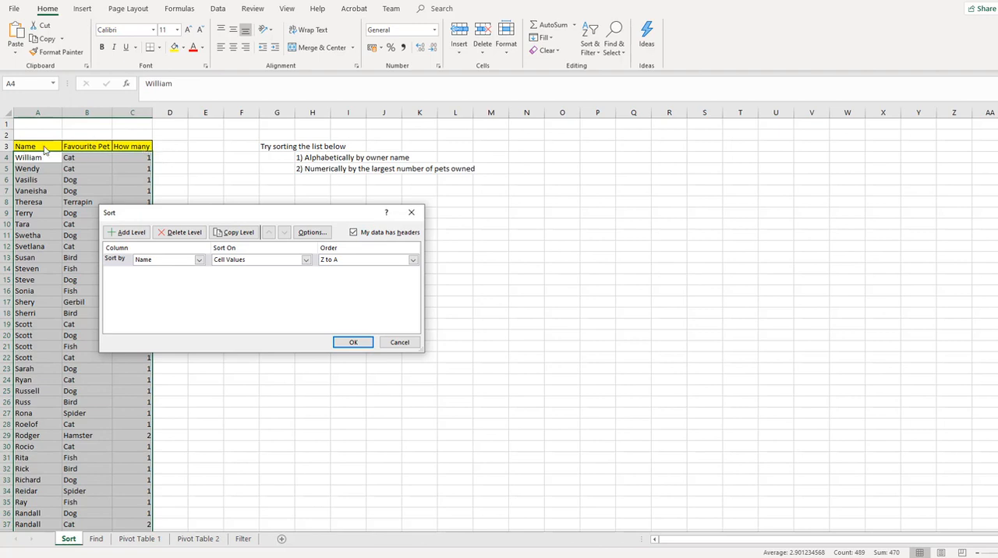
pyautogui.click(354, 232)
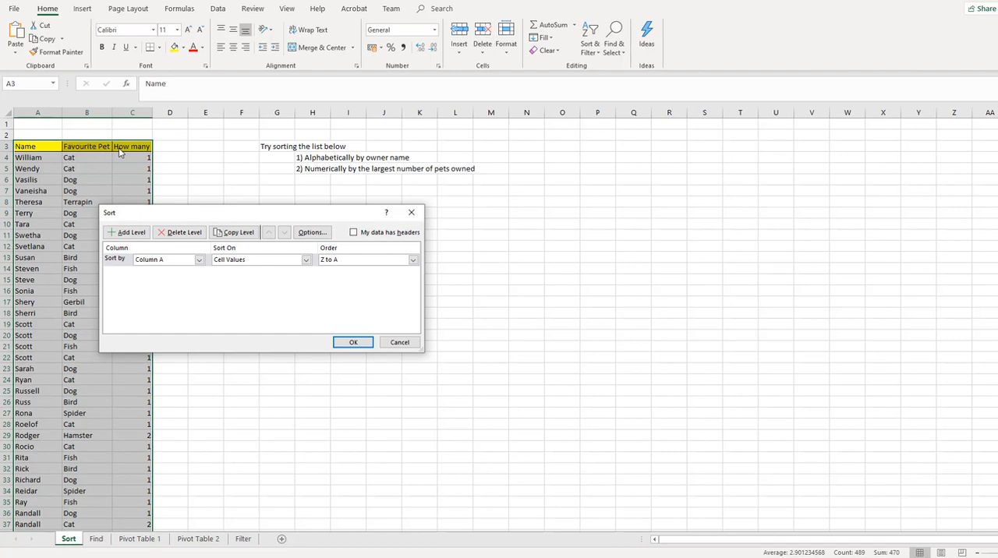
pyautogui.click(353, 233)
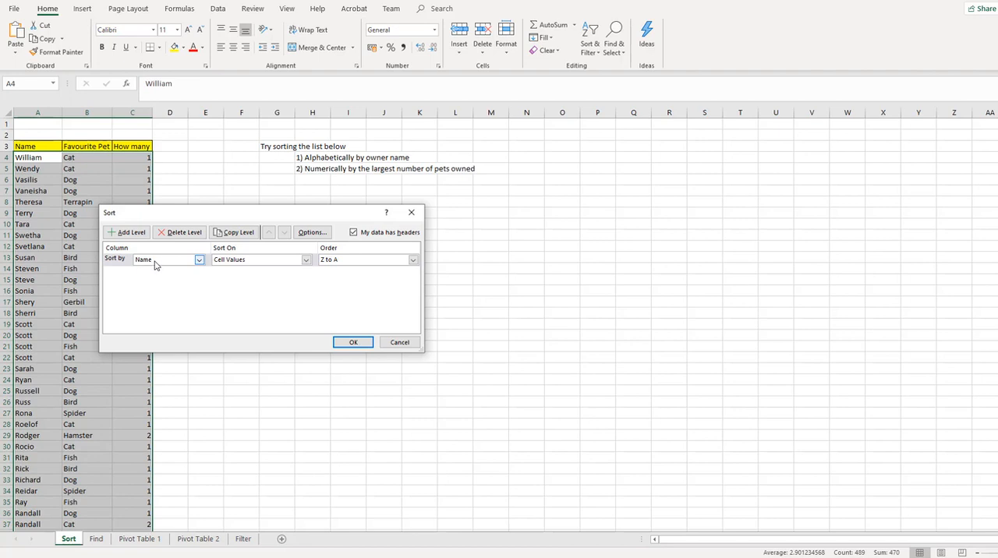
pyautogui.click(199, 261)
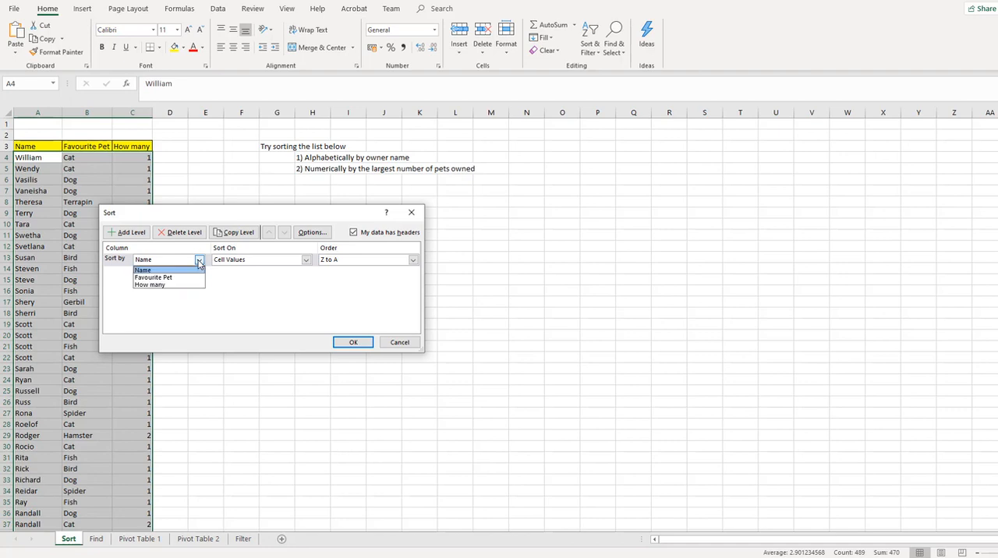
pyautogui.click(188, 279)
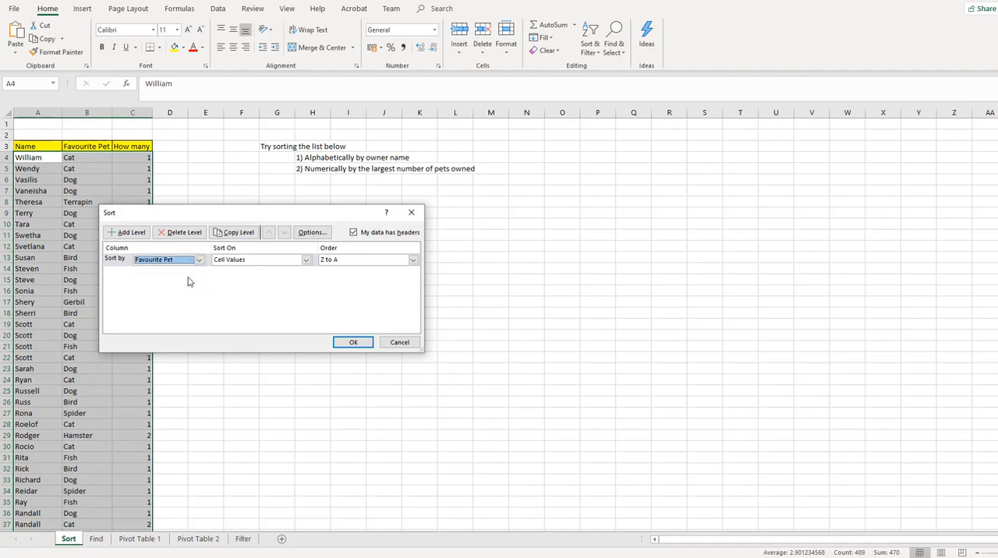
pyautogui.click(413, 260)
pyautogui.click(391, 270)
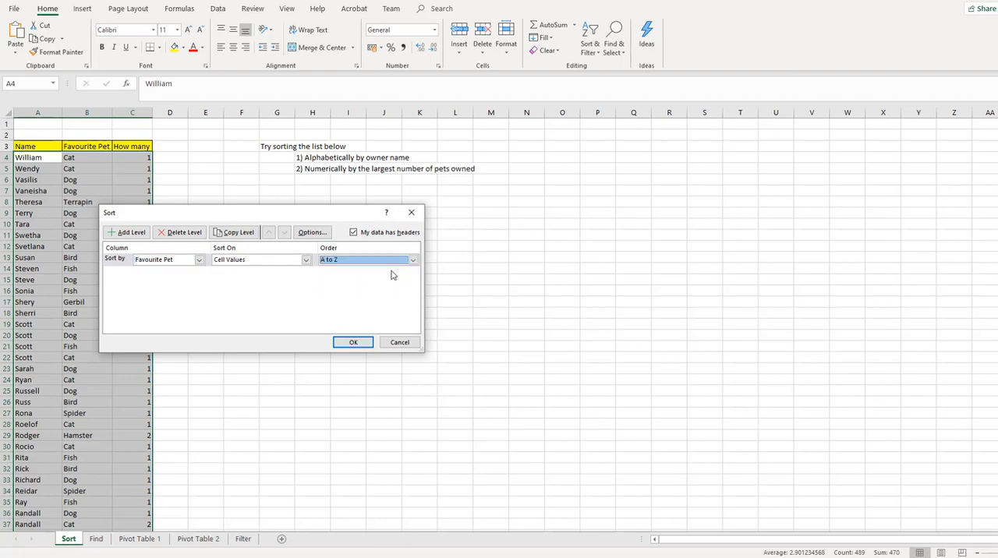
# Step: Add a second sort level on How many, ordered Largest to Smallest, and apply the custom sort
pyautogui.click(138, 234)
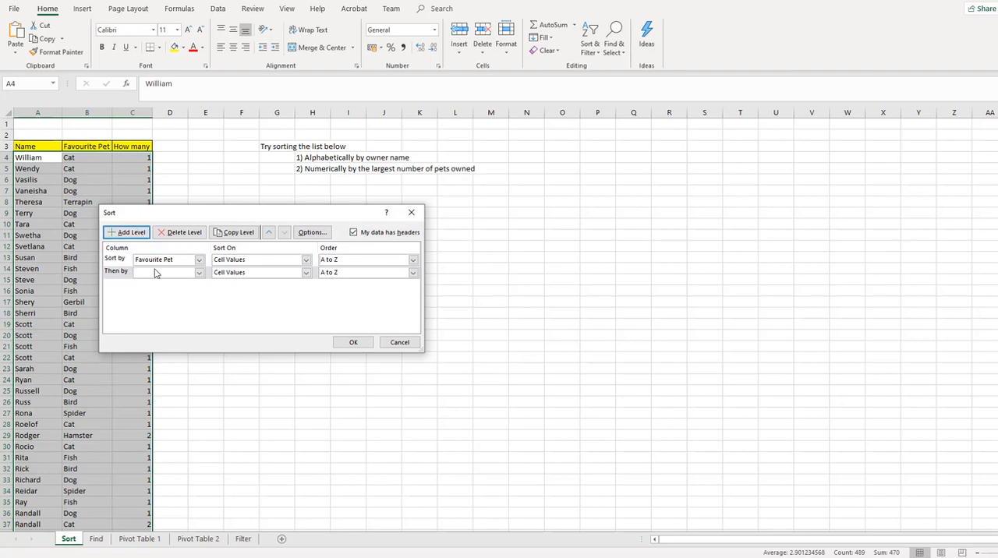
pyautogui.click(198, 272)
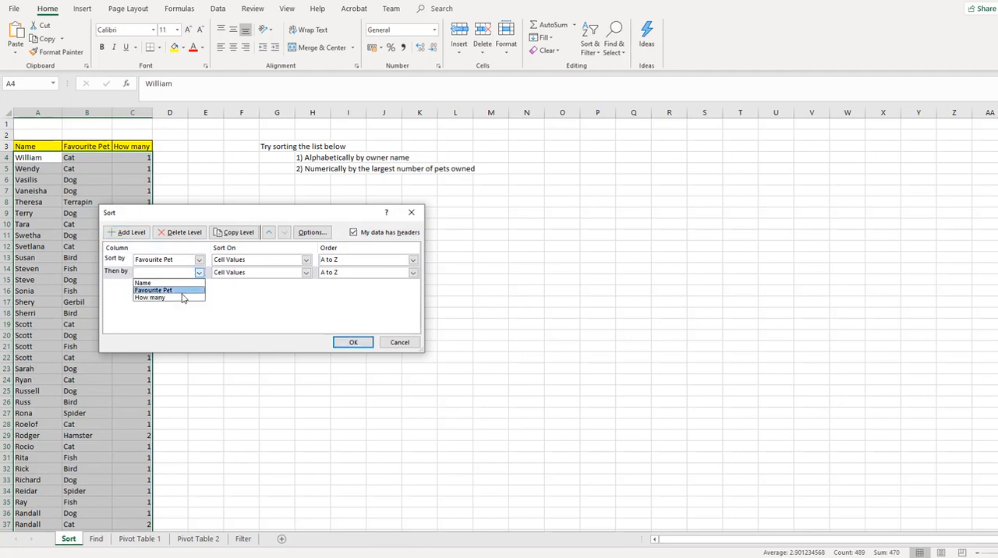
pyautogui.click(183, 298)
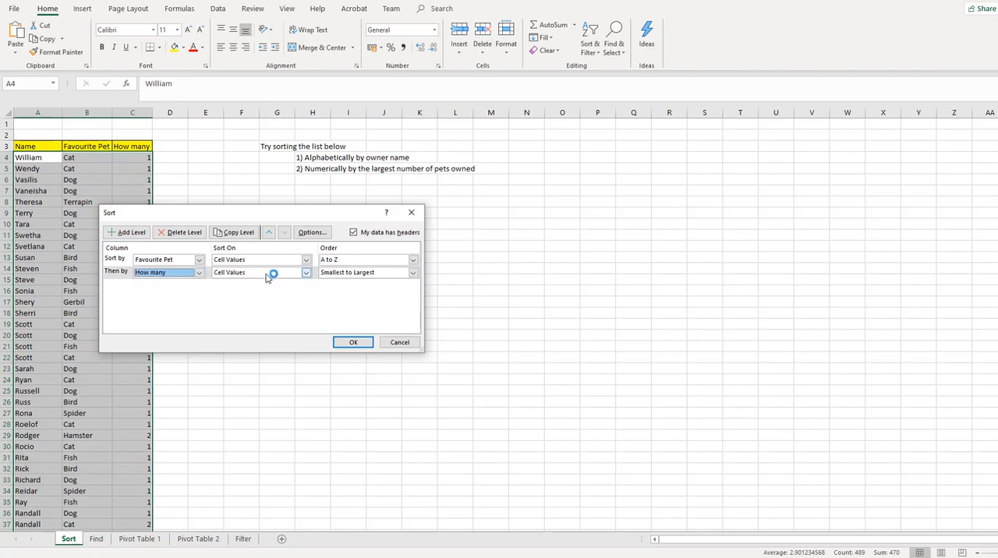
pyautogui.click(413, 272)
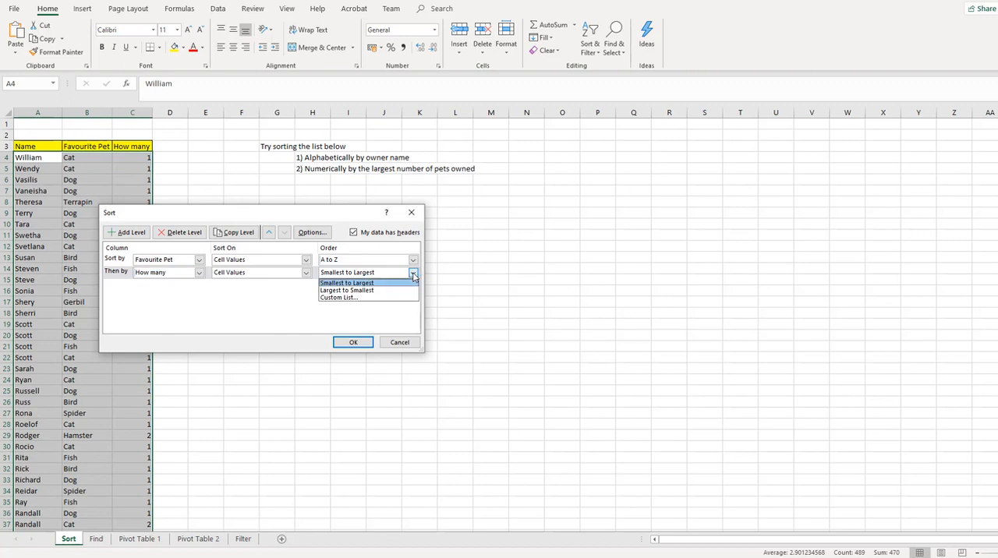
pyautogui.click(399, 290)
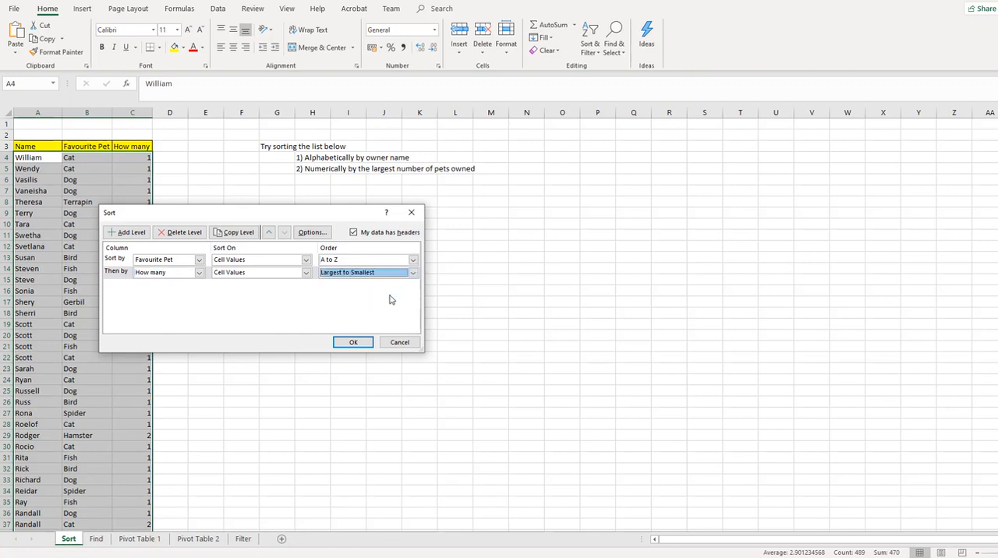
pyautogui.click(353, 343)
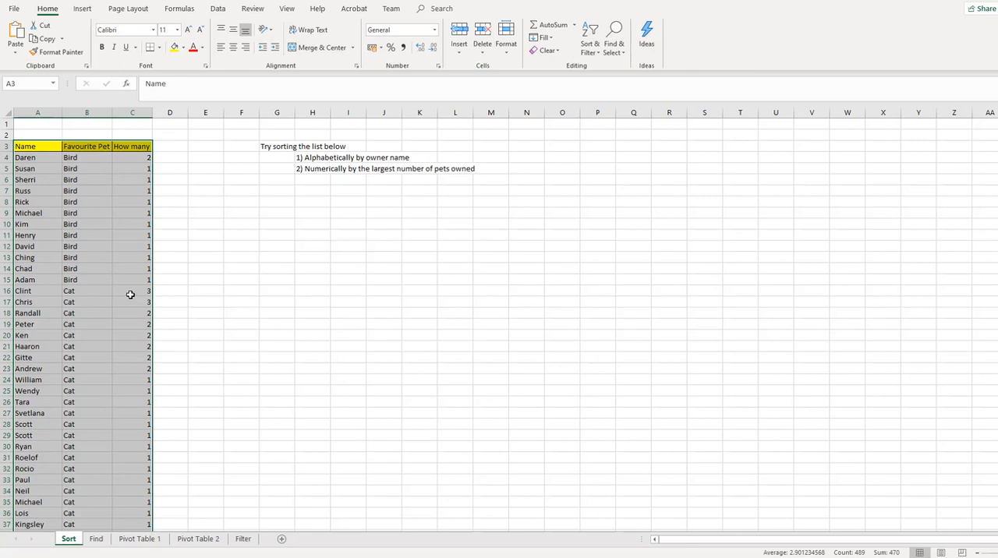
pyautogui.click(591, 50)
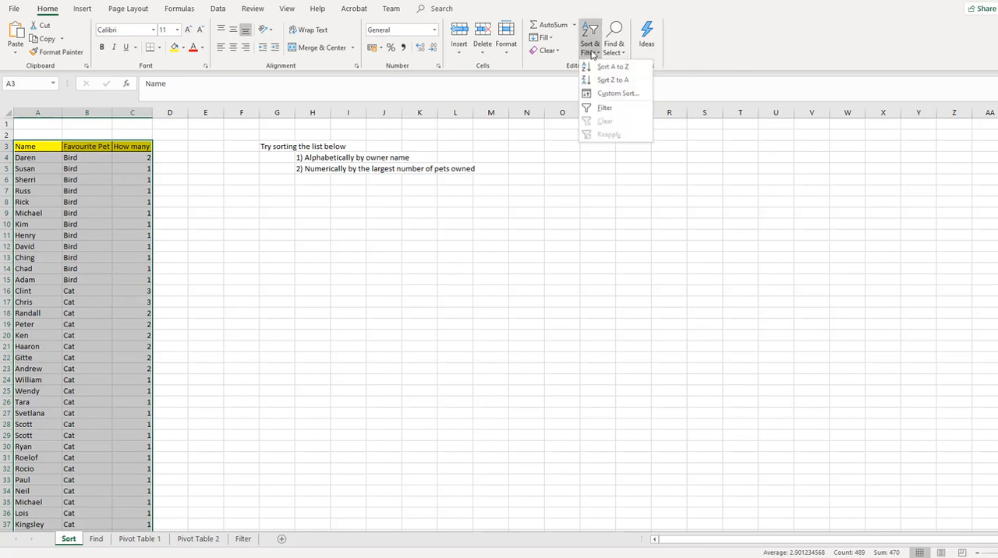
pyautogui.click(597, 92)
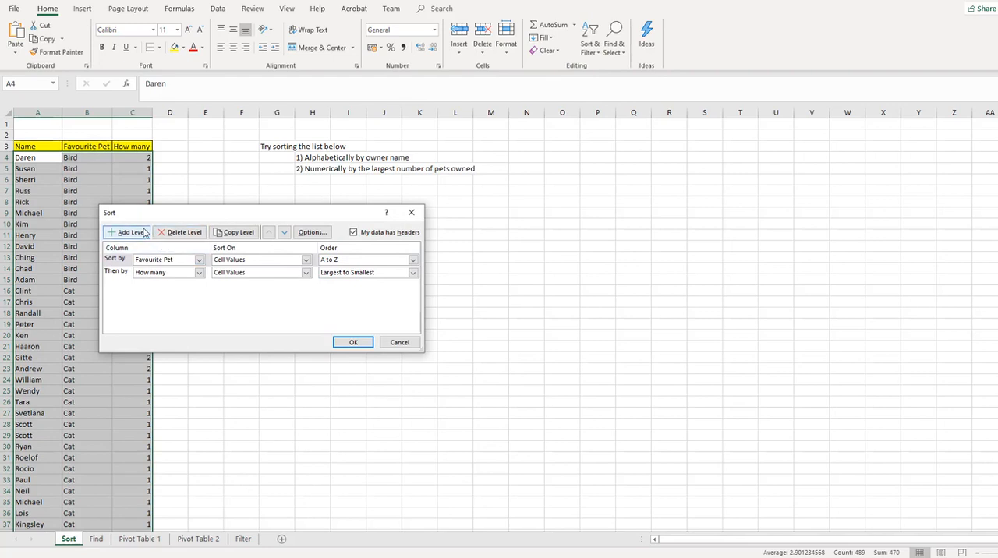
pyautogui.click(352, 343)
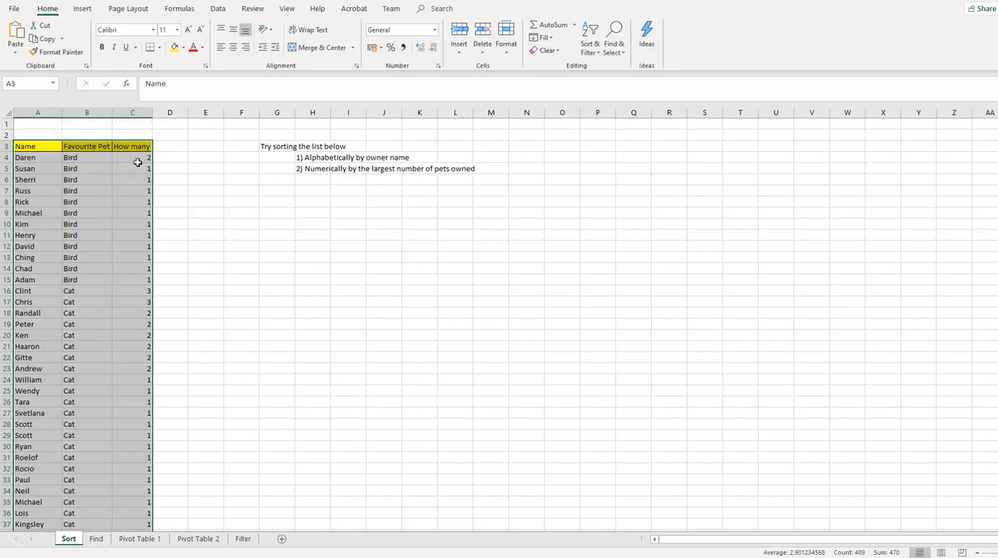
# Step: Delete the Favourite Pet level from the custom sort and apply the sort using only How many, Largest to Smallest
pyautogui.click(593, 53)
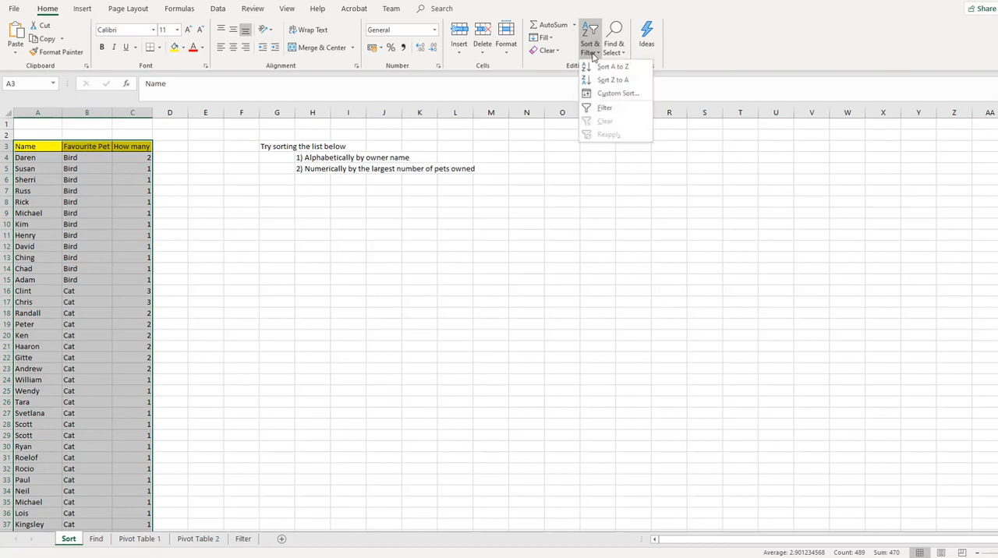
pyautogui.click(602, 95)
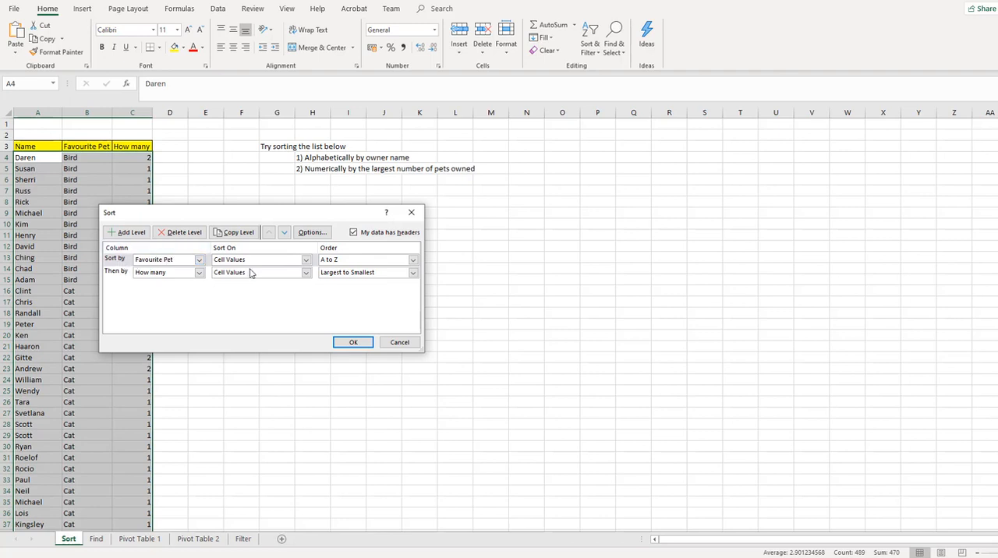
pyautogui.click(121, 261)
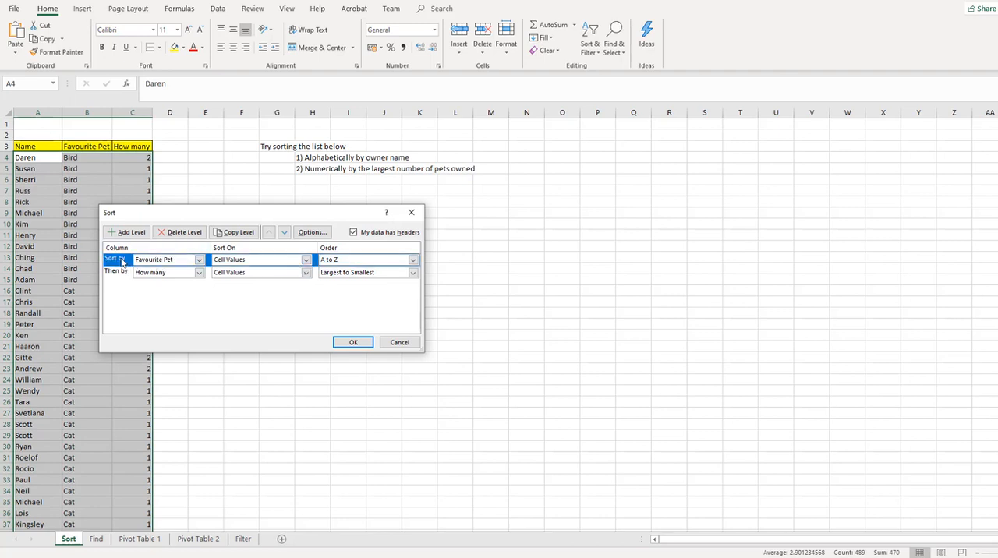
pyautogui.click(184, 232)
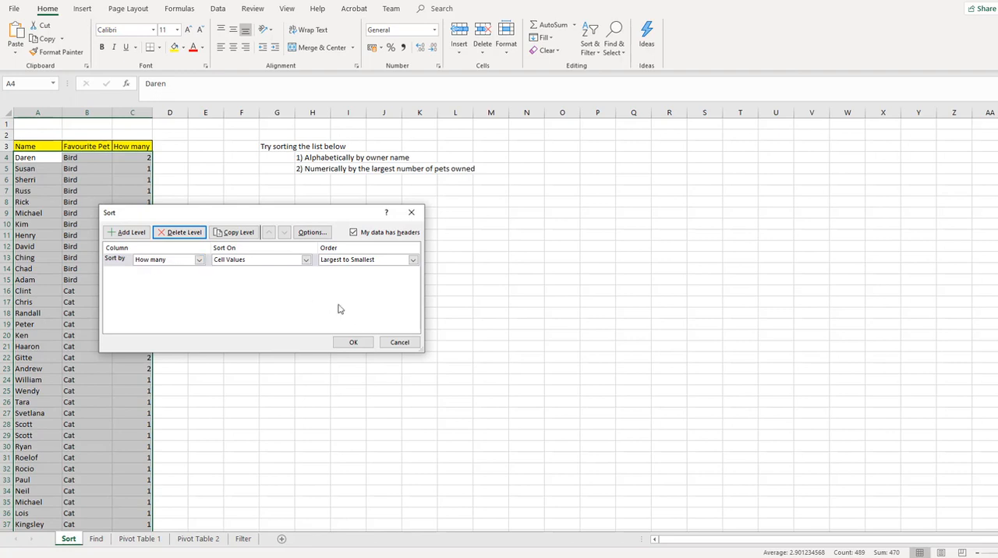
pyautogui.click(353, 343)
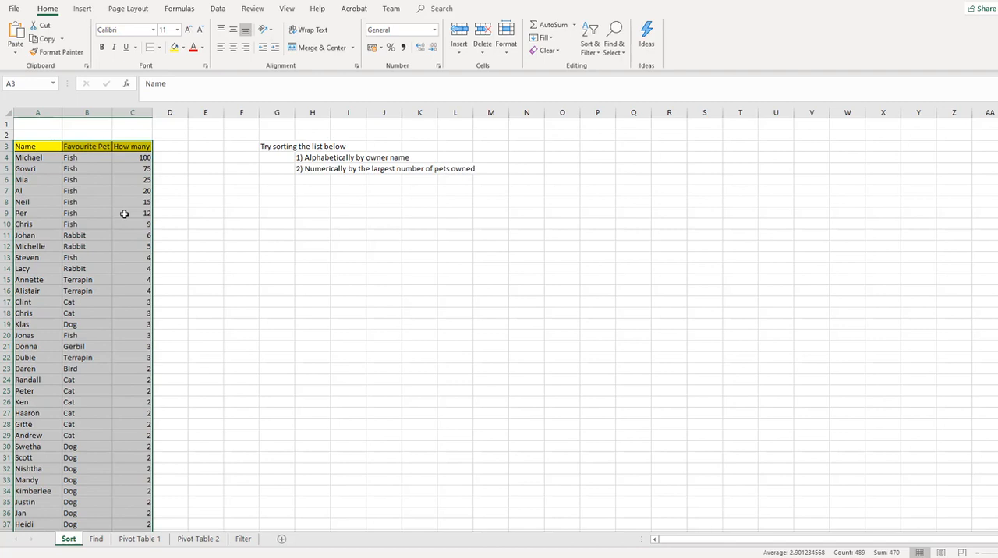
# Step: Select only part of the list, A3:C24, and sort that range A to Z by name
pyautogui.click(50, 123)
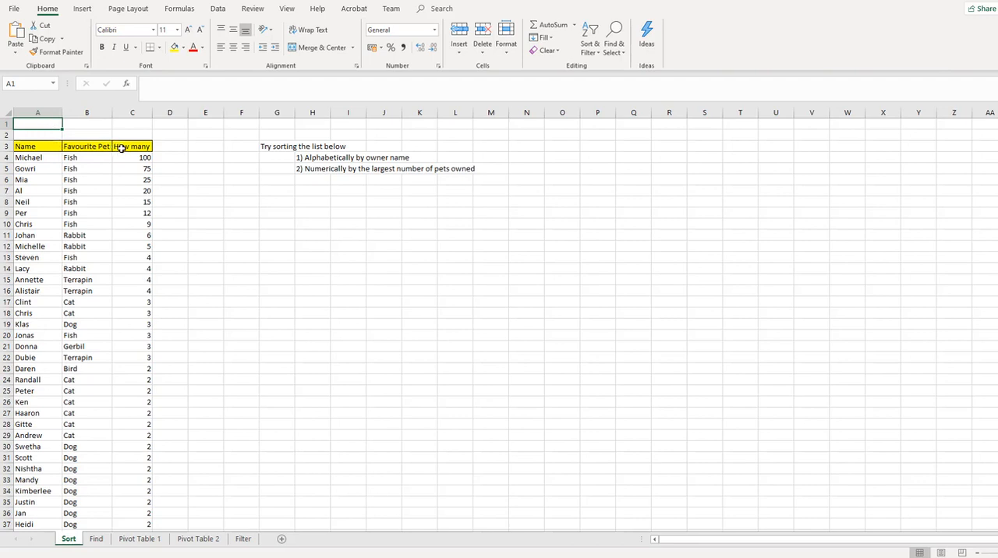
pyautogui.moveTo(41, 147); pyautogui.dragTo(132, 383)
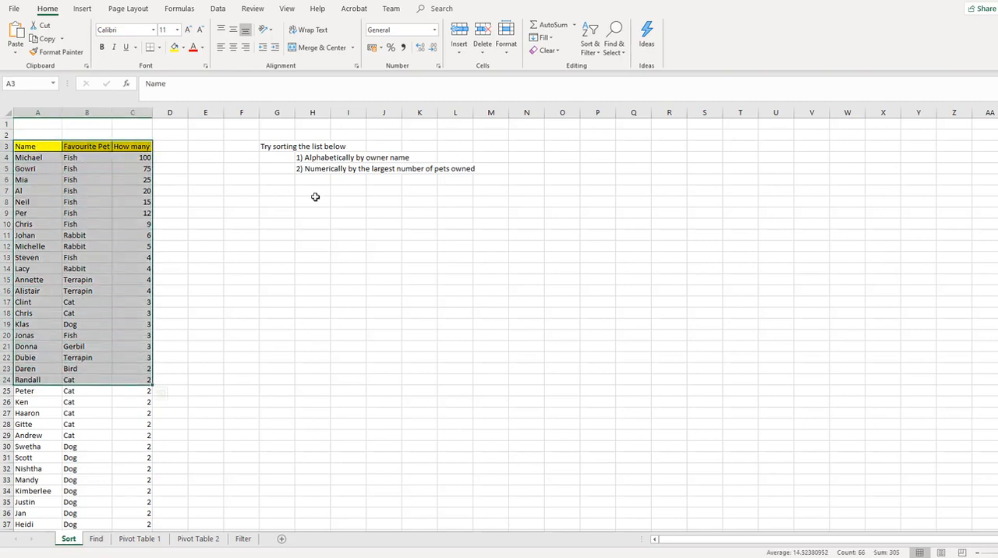
pyautogui.click(590, 52)
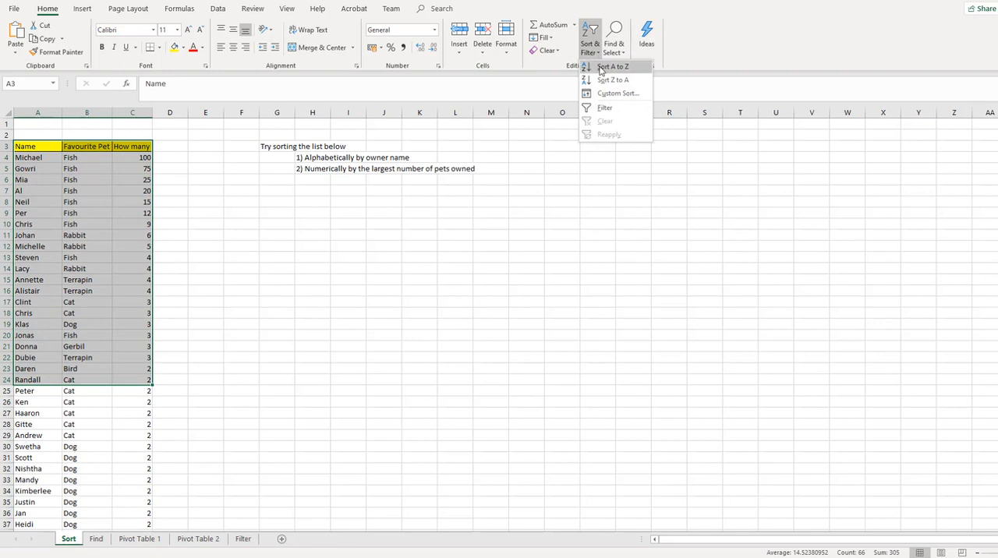
pyautogui.click(600, 70)
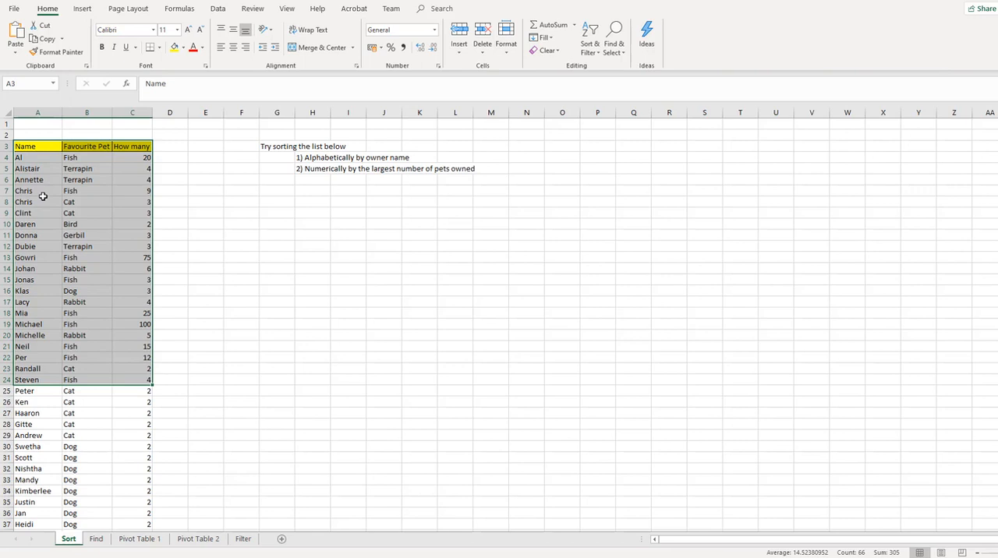
# Step: Sort only the Name column range A3:A165 A to Z, continuing with the current selection, and undo that sort
pyautogui.click(40, 146)
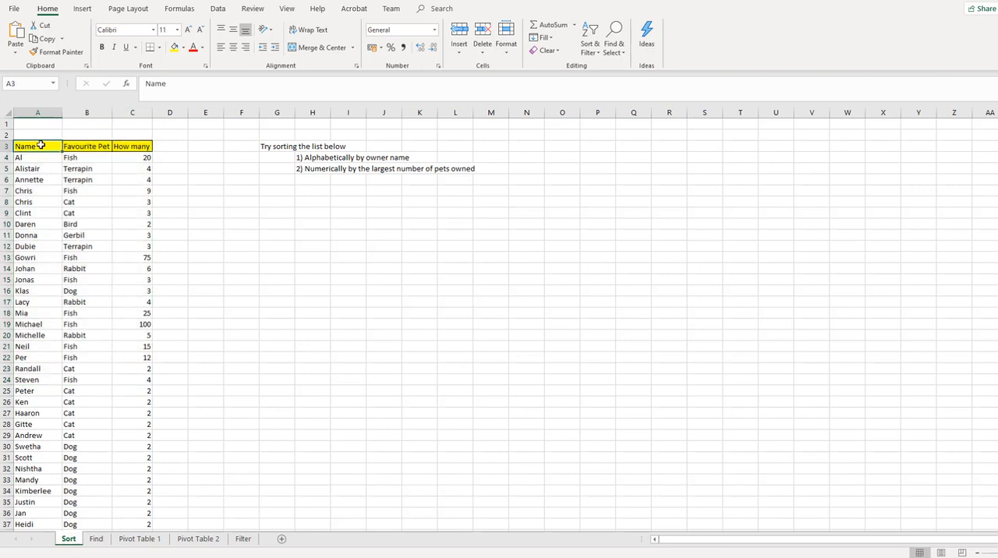
pyautogui.moveTo(40, 146); pyautogui.dragTo(59, 453)
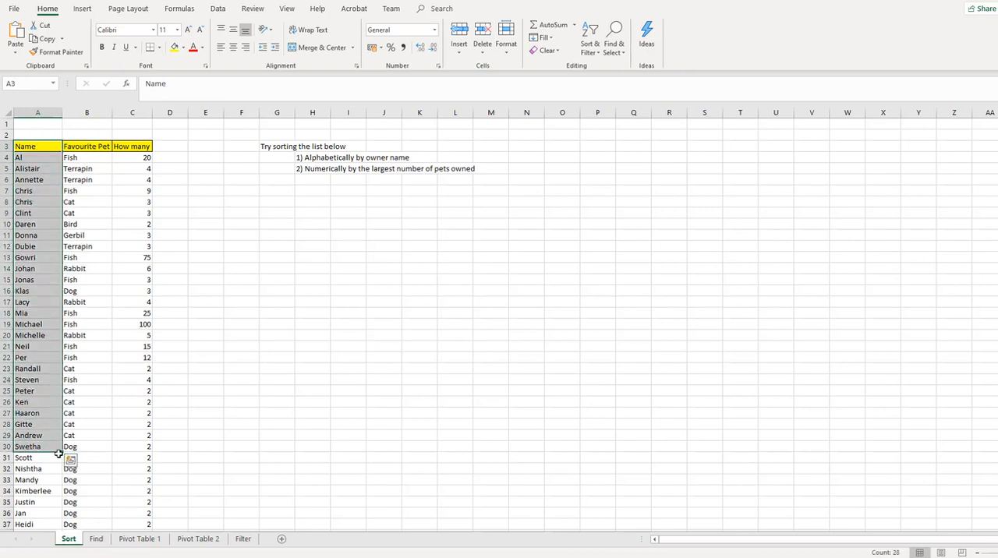
pyautogui.hotkey('shift', 'Down')
pyautogui.hotkey('shift', 'Down')
pyautogui.hotkey('shift', 'Down')
pyautogui.hotkey('shift', 'Down')
pyautogui.hotkey('shift', 'Down')
pyautogui.hotkey('shift', 'Down')
pyautogui.hotkey('shift', 'Down')
pyautogui.hotkey('shift', 'Down')
pyautogui.hotkey('shift', 'Down')
pyautogui.hotkey('shift', 'Down')
pyautogui.hotkey('shift', 'Down')
pyautogui.hotkey('shift', 'Down')
pyautogui.hotkey('shift', 'Down')
pyautogui.hotkey('shift', 'Down')
pyautogui.hotkey('shift', 'Down')
pyautogui.hotkey('shift', 'Down')
pyautogui.hotkey('shift', 'Down')
pyautogui.hotkey('shift', 'Down')
pyautogui.hotkey('shift', 'Down')
pyautogui.hotkey('shift', 'Down')
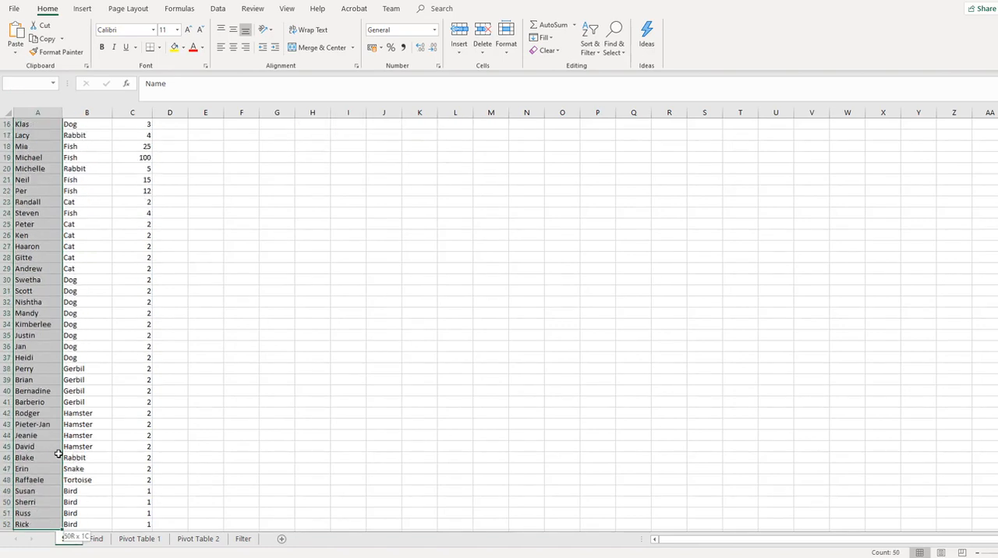
pyautogui.hotkey('shift', 'Down')
pyautogui.hotkey('shift', 'Down')
pyautogui.hotkey('shift', 'Down')
pyautogui.hotkey('shift', 'Down')
pyautogui.hotkey('shift', 'Down')
pyautogui.hotkey('shift', 'Down')
pyautogui.hotkey('shift', 'Down')
pyautogui.hotkey('shift', 'Down')
pyautogui.hotkey('shift', 'Down')
pyautogui.hotkey('shift', 'Down')
pyautogui.hotkey('shift', 'Down')
pyautogui.hotkey('shift', 'Down')
pyautogui.hotkey('shift', 'Down')
pyautogui.hotkey('shift', 'Down')
pyautogui.hotkey('shift', 'Down')
pyautogui.hotkey('shift', 'Down')
pyautogui.hotkey('shift', 'Down')
pyautogui.hotkey('shift', 'Down')
pyautogui.hotkey('shift', 'Down')
pyautogui.hotkey('shift', 'Down')
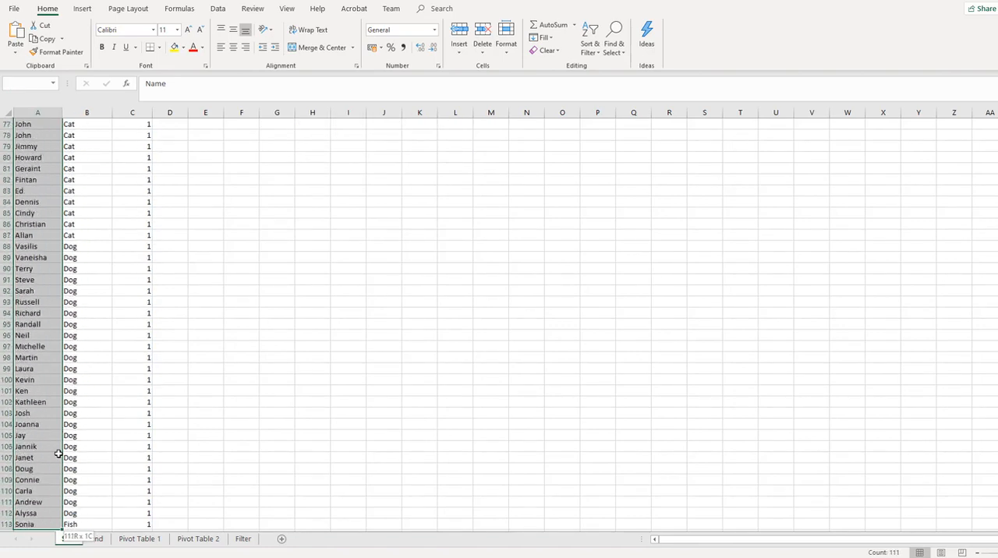
pyautogui.hotkey('shift', 'Down')
pyautogui.hotkey('shift', 'Down')
pyautogui.hotkey('shift', 'Down')
pyautogui.hotkey('shift', 'Down')
pyautogui.hotkey('shift', 'Down')
pyautogui.hotkey('shift', 'Down')
pyautogui.hotkey('shift', 'Down')
pyautogui.hotkey('shift', 'Down')
pyautogui.hotkey('shift', 'Down')
pyautogui.hotkey('shift', 'Down')
pyautogui.hotkey('shift', 'Down')
pyautogui.hotkey('shift', 'Down')
pyautogui.hotkey('shift', 'Down')
pyautogui.hotkey('shift', 'Down')
pyautogui.hotkey('shift', 'Down')
pyautogui.hotkey('shift', 'Down')
pyautogui.hotkey('shift', 'Down')
pyautogui.hotkey('shift', 'Down')
pyautogui.hotkey('shift', 'Down')
pyautogui.hotkey('shift', 'Down')
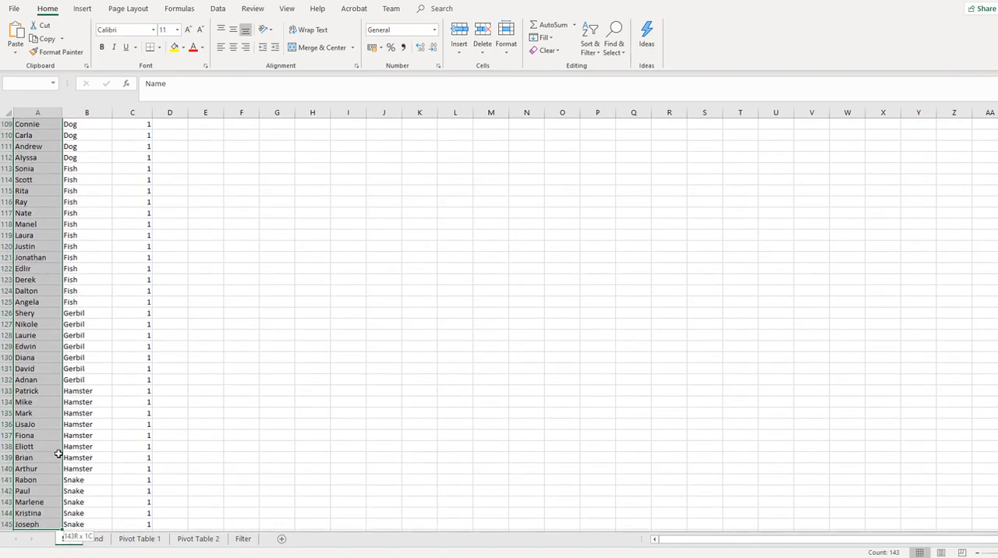
pyautogui.hotkey('shift', 'Down')
pyautogui.hotkey('shift', 'Down')
pyautogui.hotkey('shift', 'Down')
pyautogui.hotkey('shift', 'Down')
pyautogui.hotkey('shift', 'Down')
pyautogui.hotkey('shift', 'Down')
pyautogui.hotkey('shift', 'Down')
pyautogui.hotkey('shift', 'Up')
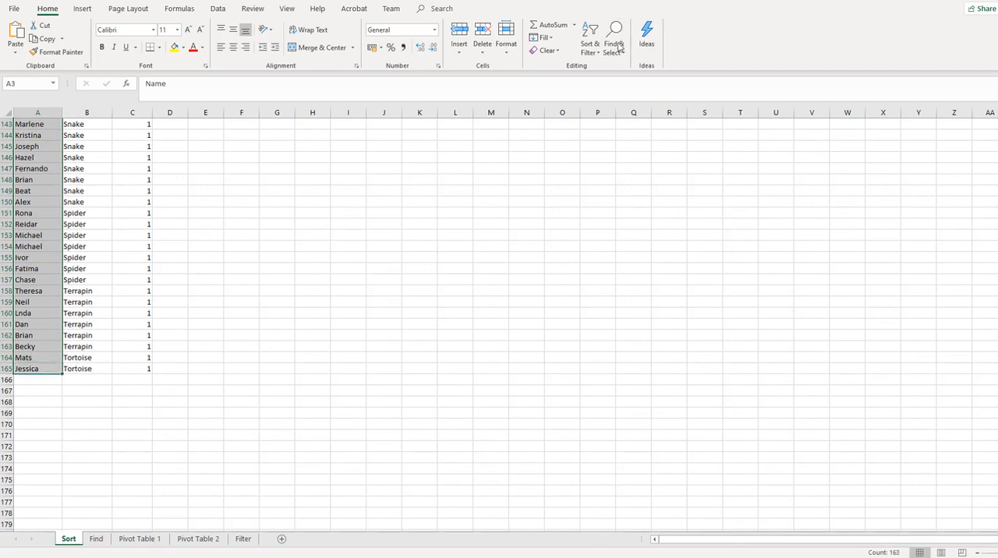
pyautogui.click(589, 50)
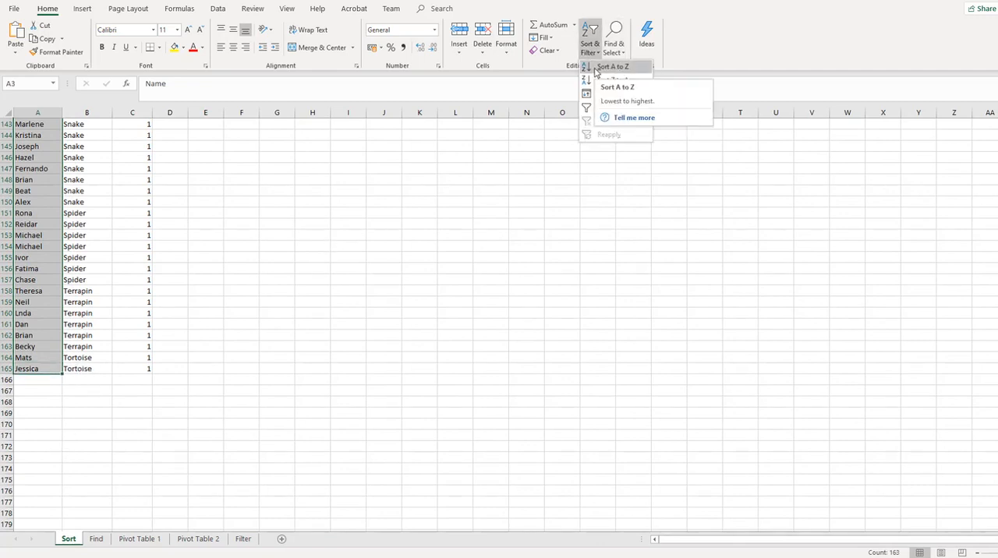
pyautogui.click(596, 70)
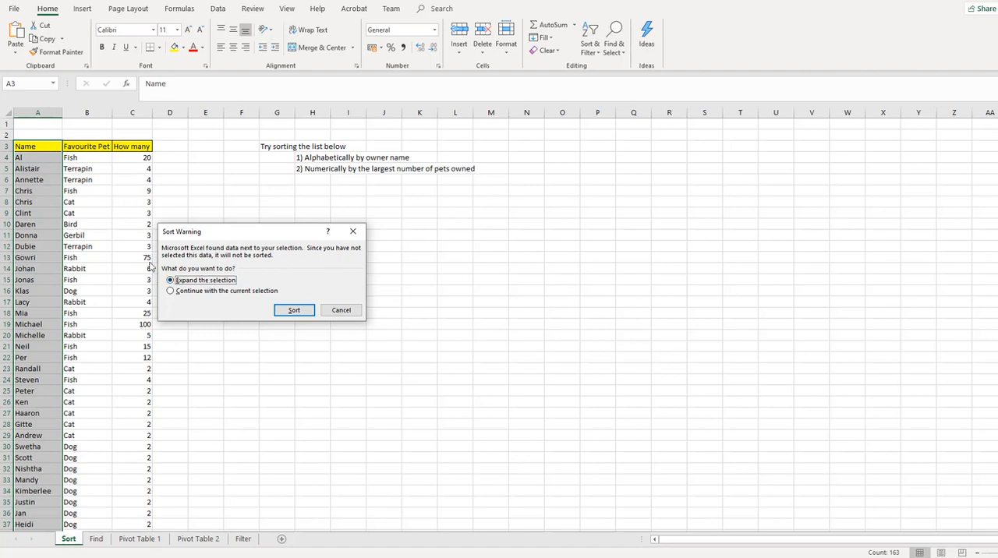
pyautogui.click(171, 291)
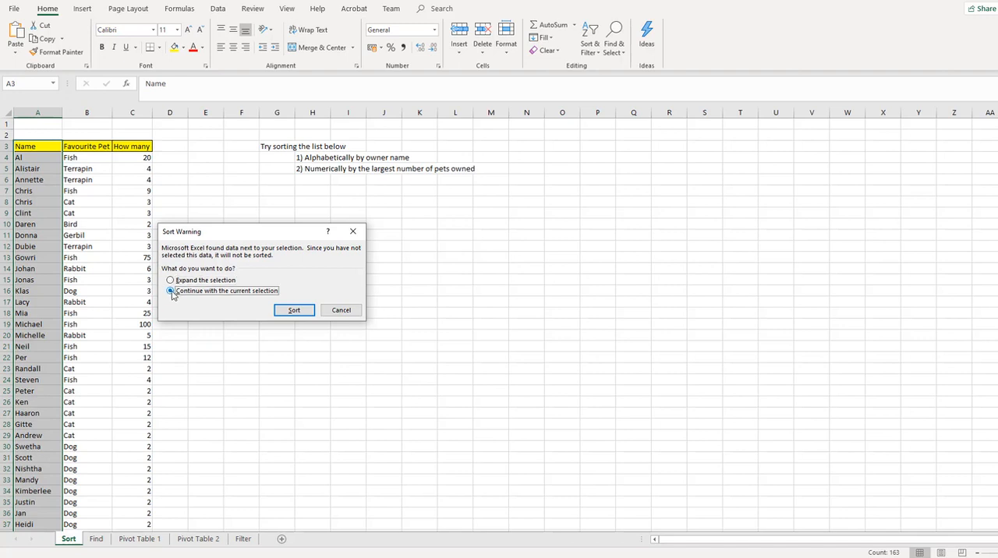
pyautogui.click(291, 311)
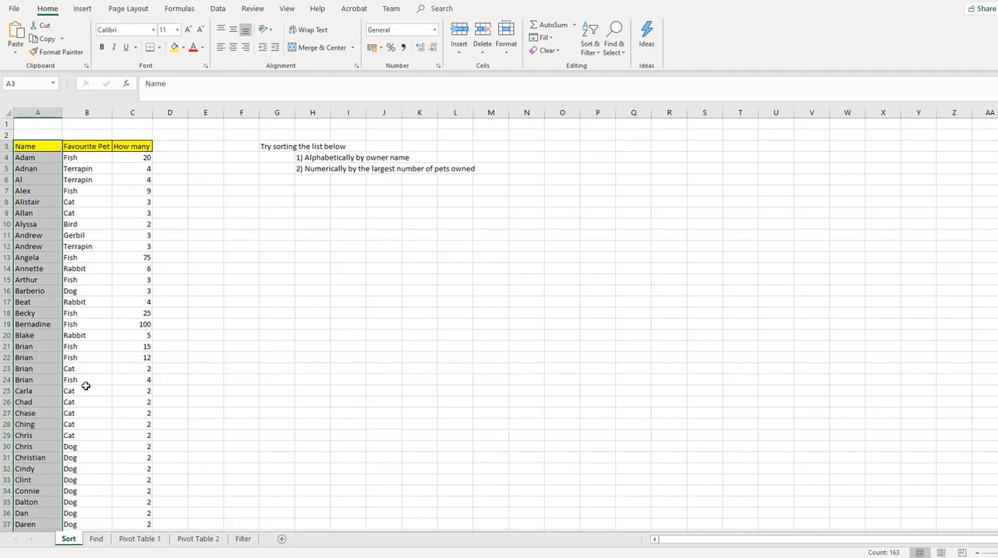
pyautogui.hotkey('ctrl', 'z')
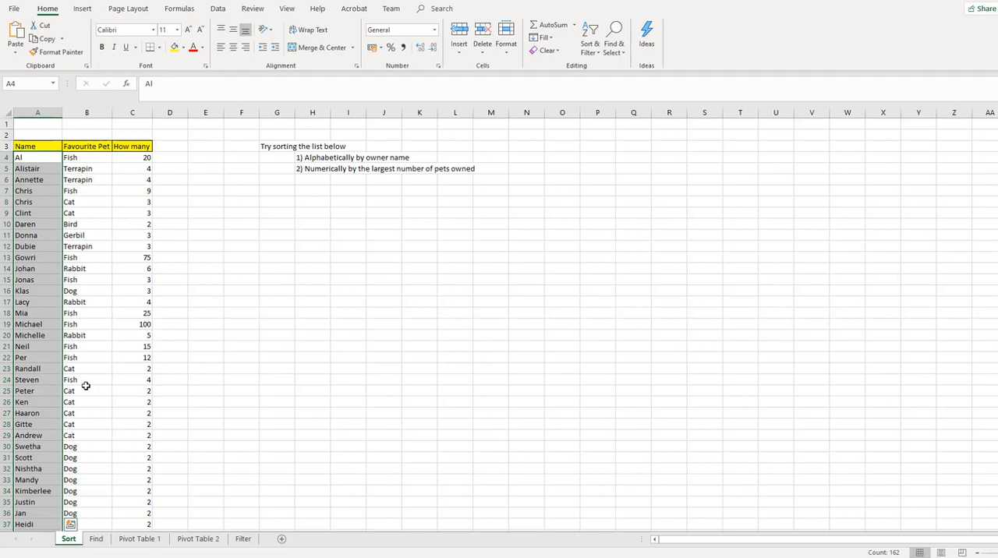
# Step: Enter a COUNTA formula in A1 that counts the names in A4:A165
pyautogui.click(35, 126)
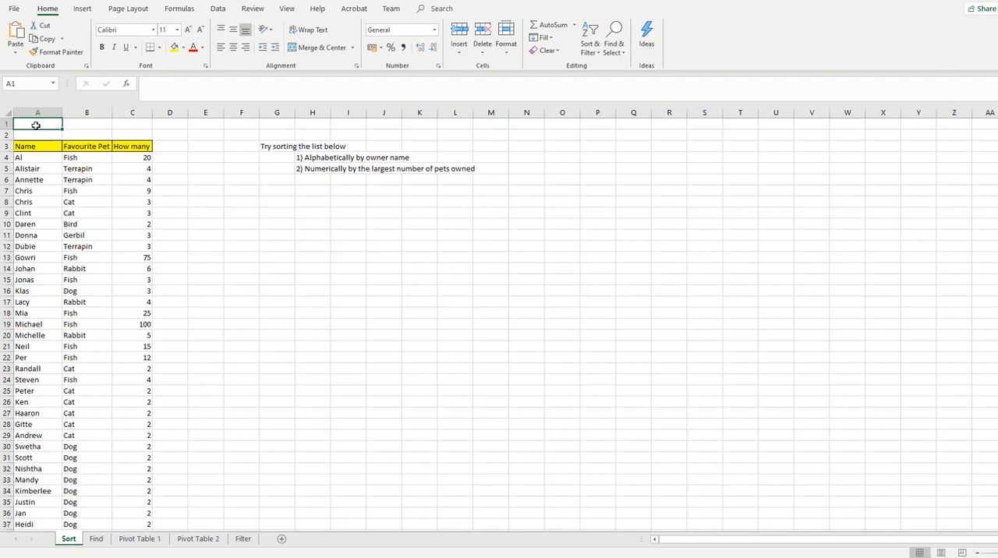
pyautogui.write('@count')
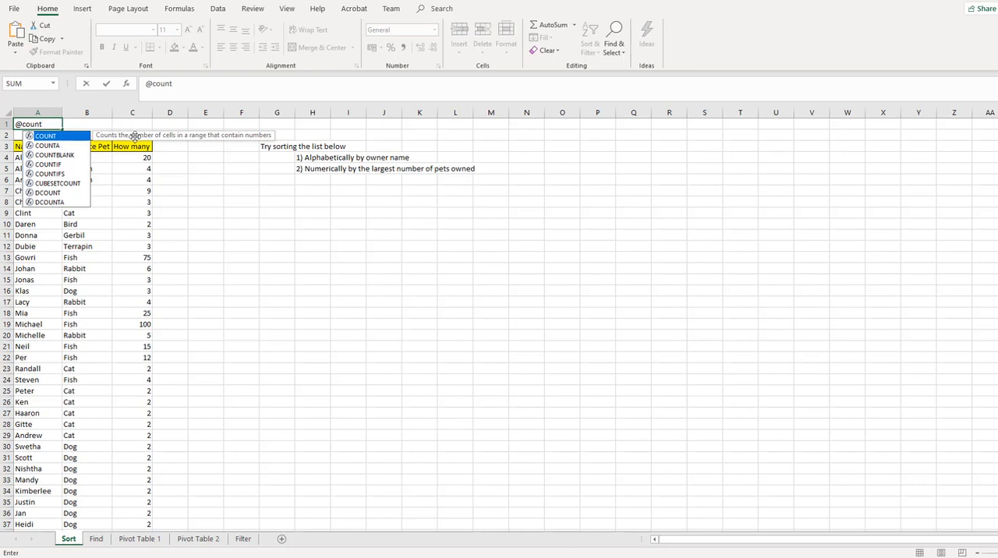
pyautogui.click(72, 147)
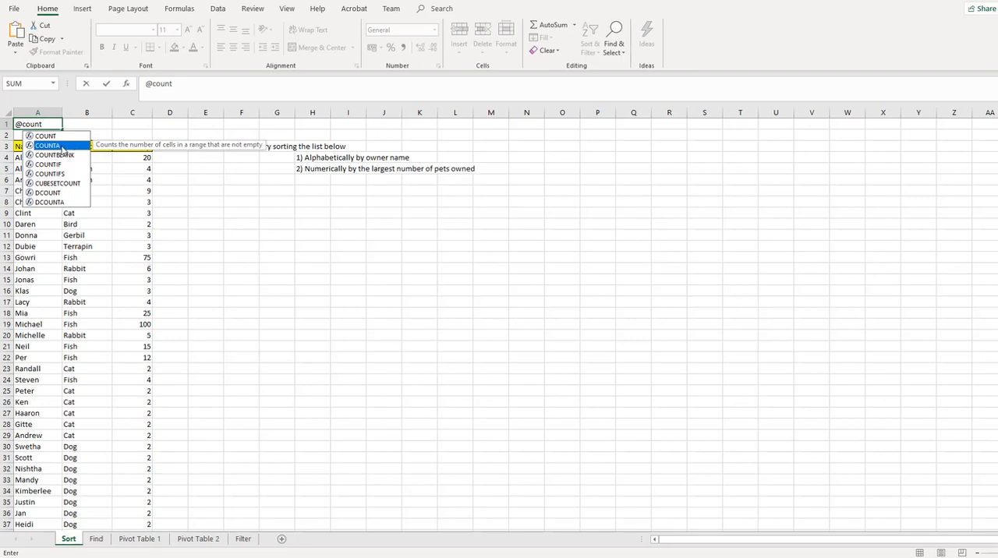
pyautogui.click(48, 124)
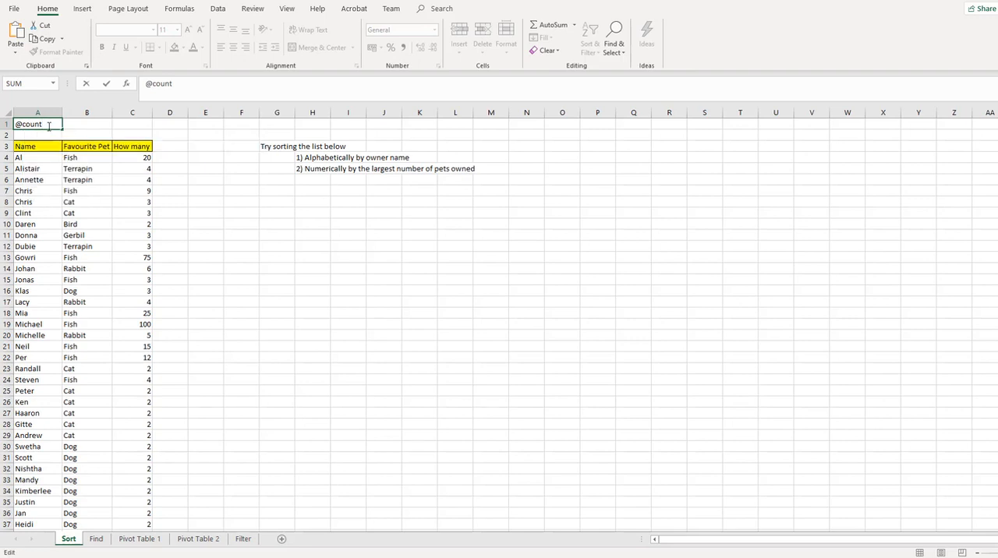
pyautogui.write('a')
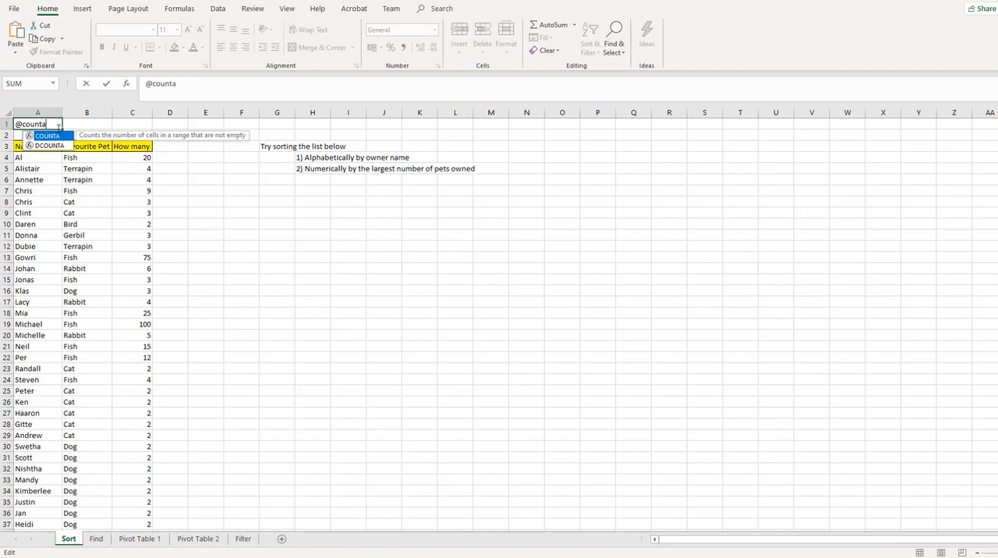
pyautogui.write('(')
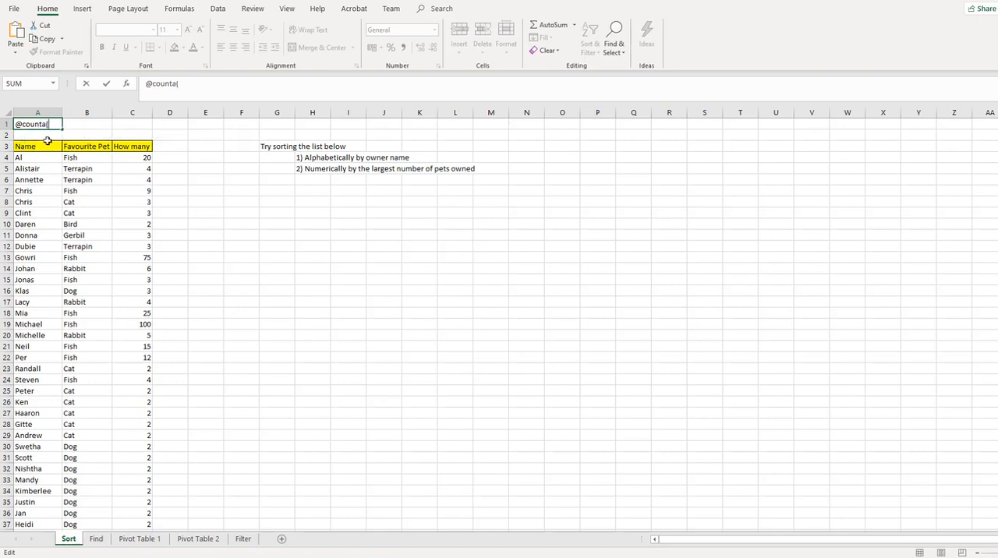
pyautogui.click(38, 157)
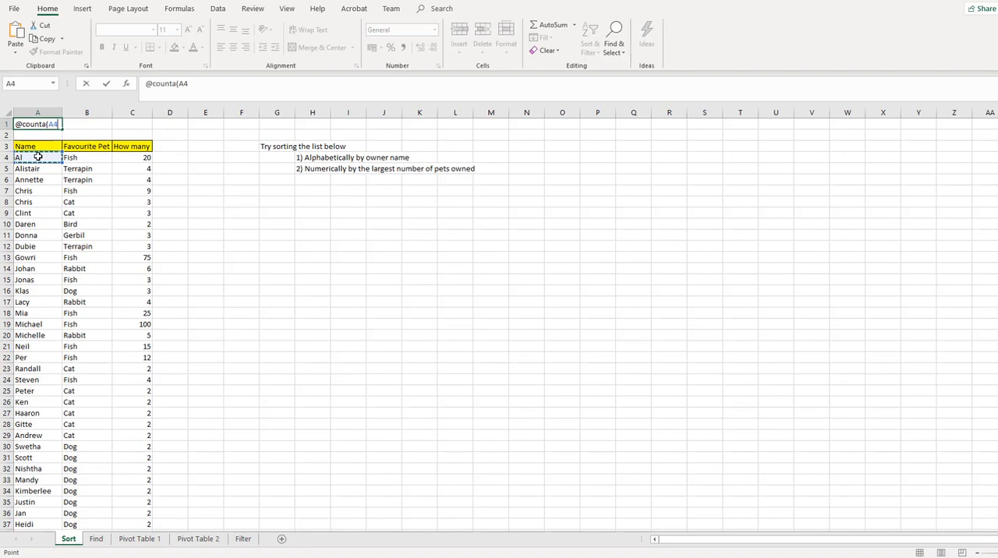
pyautogui.moveTo(38, 157); pyautogui.dragTo(33, 488)
pyautogui.press('Return')
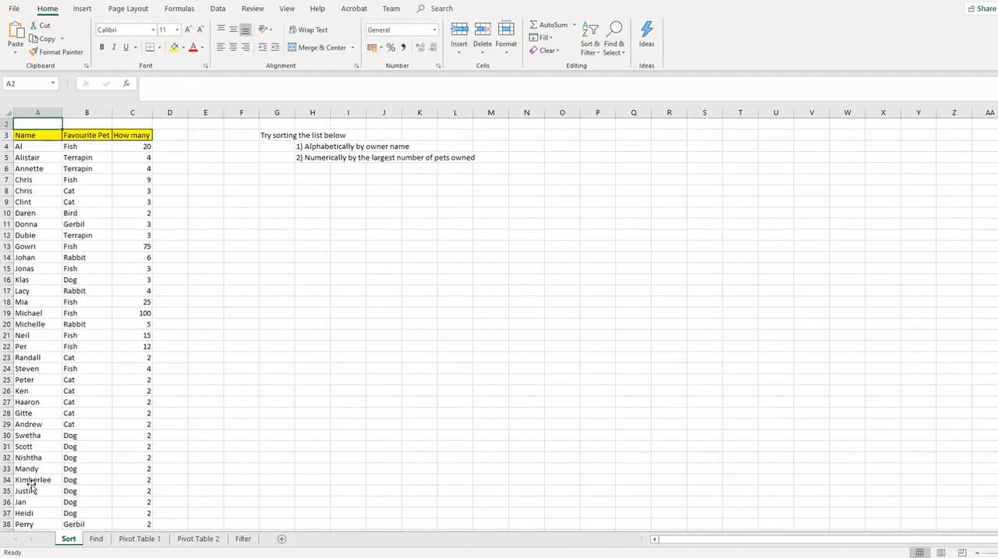
# Step: Copy the COUNTA formula from A1 into B1 and C1, above the Favourite Pet and How many columns
pyautogui.press('Up')
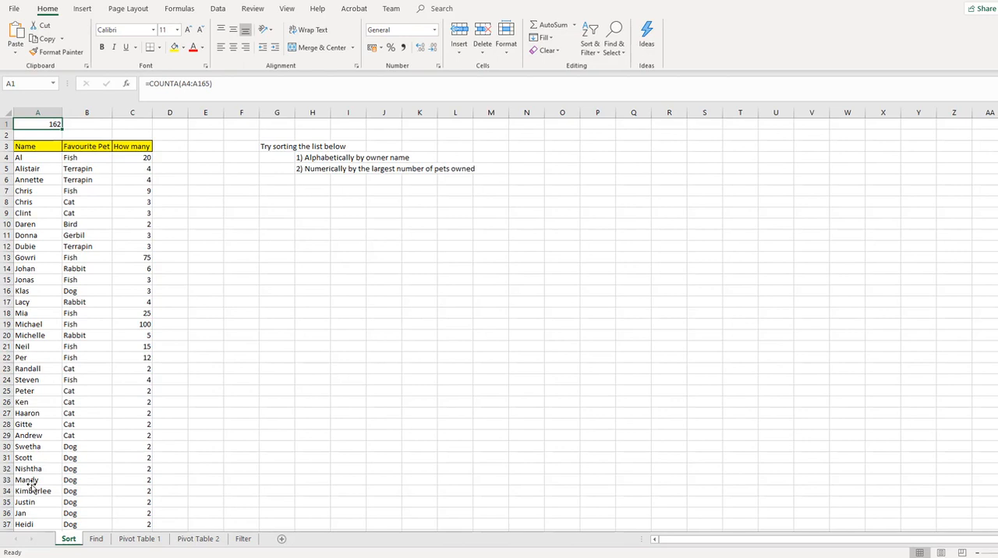
pyautogui.hotkey('ctrl', 'c')
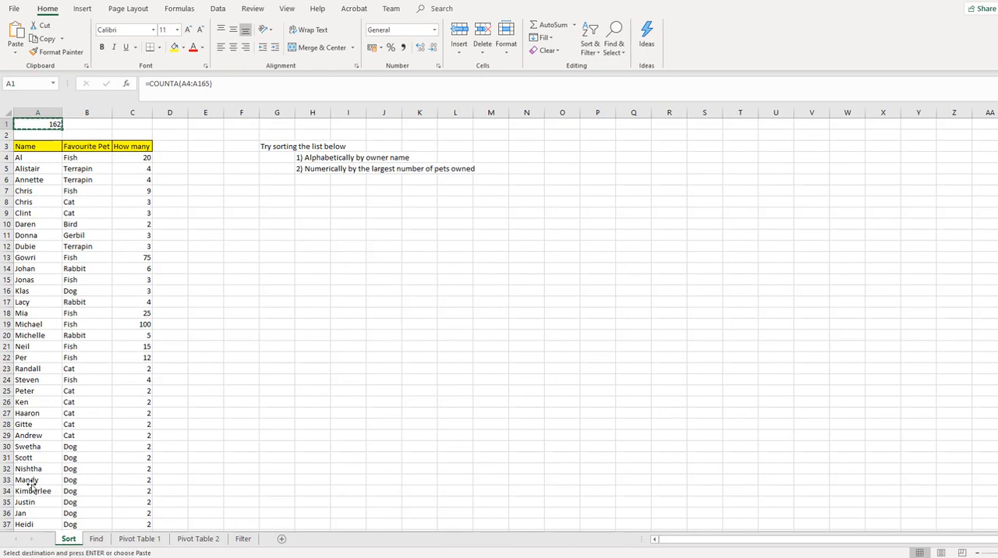
pyautogui.press('Right')
pyautogui.hotkey('ctrl', 'v')
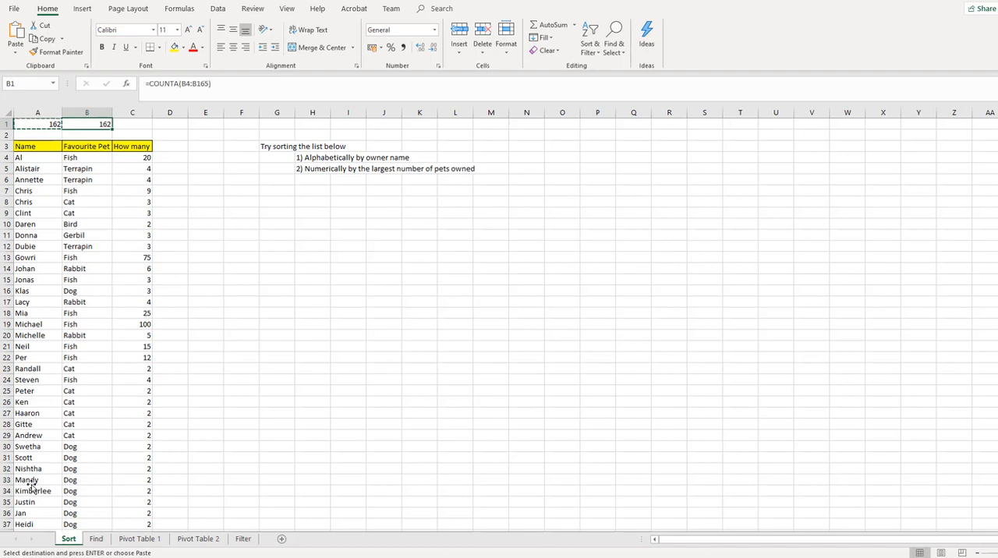
pyautogui.press('Right')
pyautogui.press('Return')
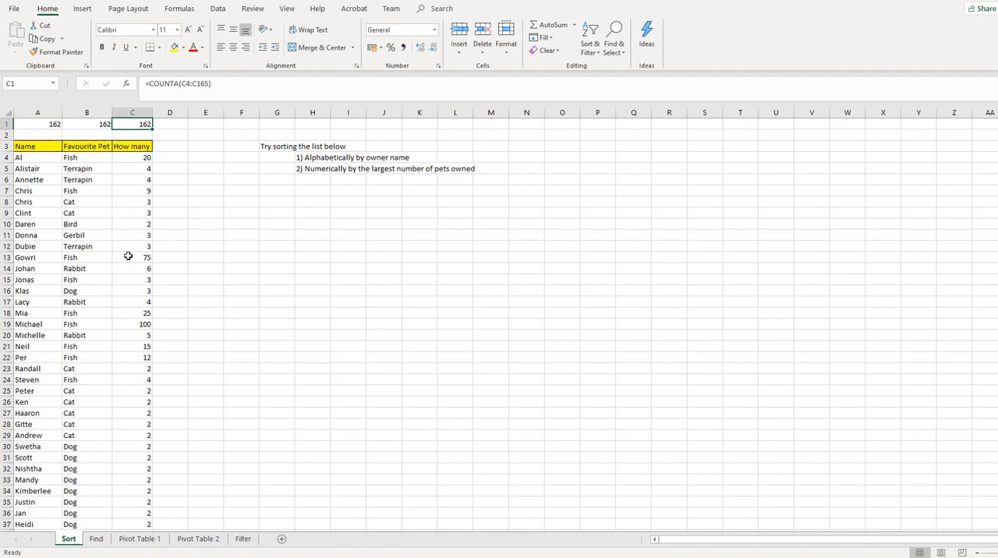
# Step: Change the function in C1 from COUNTA to SUM so the formula is =SUM(C4:C165)
pyautogui.moveTo(180, 83); pyautogui.dragTo(151, 86)
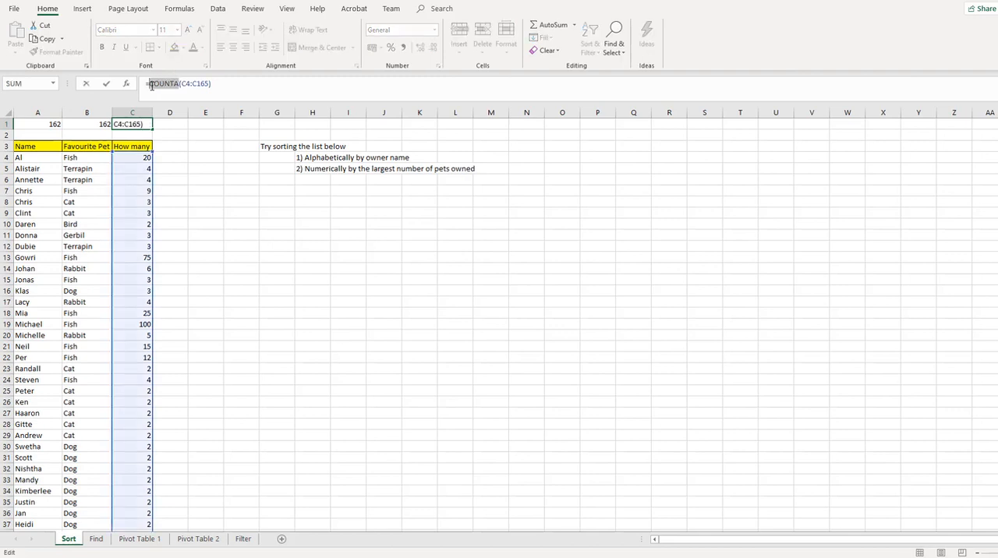
pyautogui.write('sum')
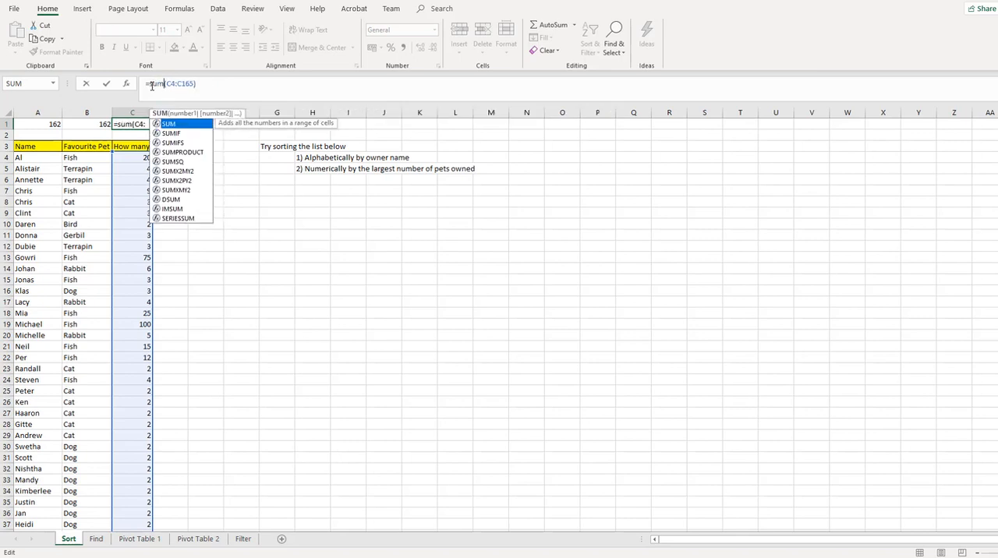
pyautogui.press('Return')
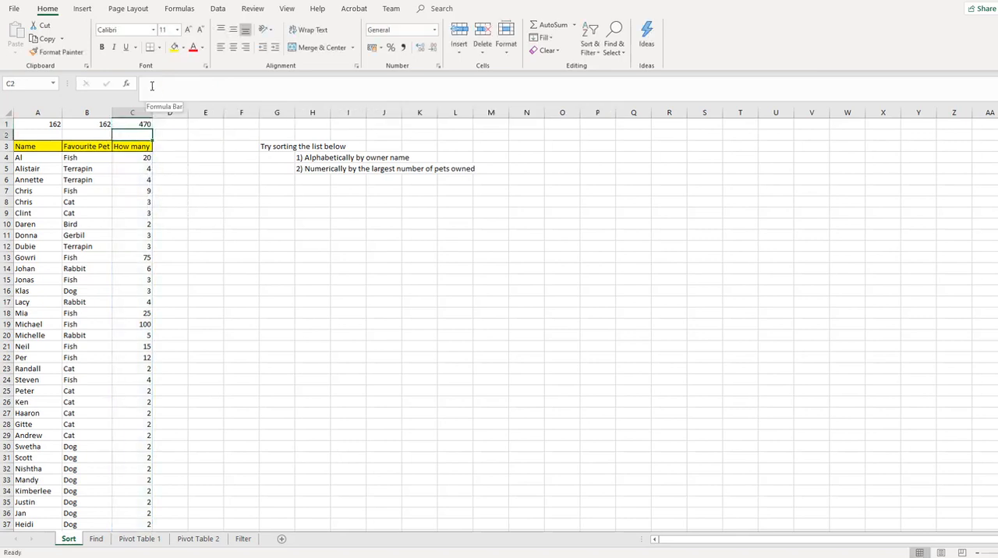
pyautogui.press('Up')
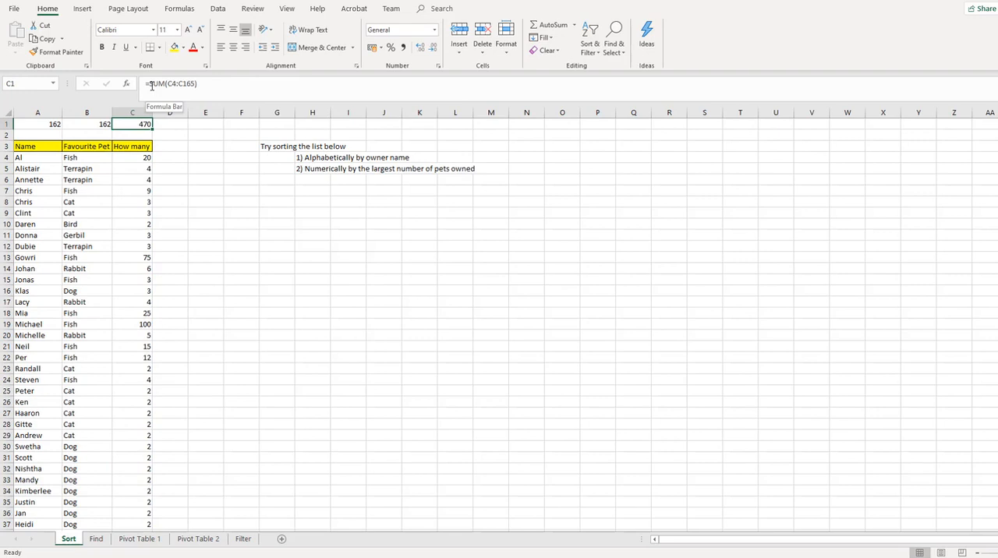
# Step: Select the whole list including its headers, A3:C165, and sort it Z to A by name
pyautogui.click(49, 148)
pyautogui.hotkey('ctrl', 'shift', 'Right')
pyautogui.hotkey('ctrl', 'shift', 'Down')
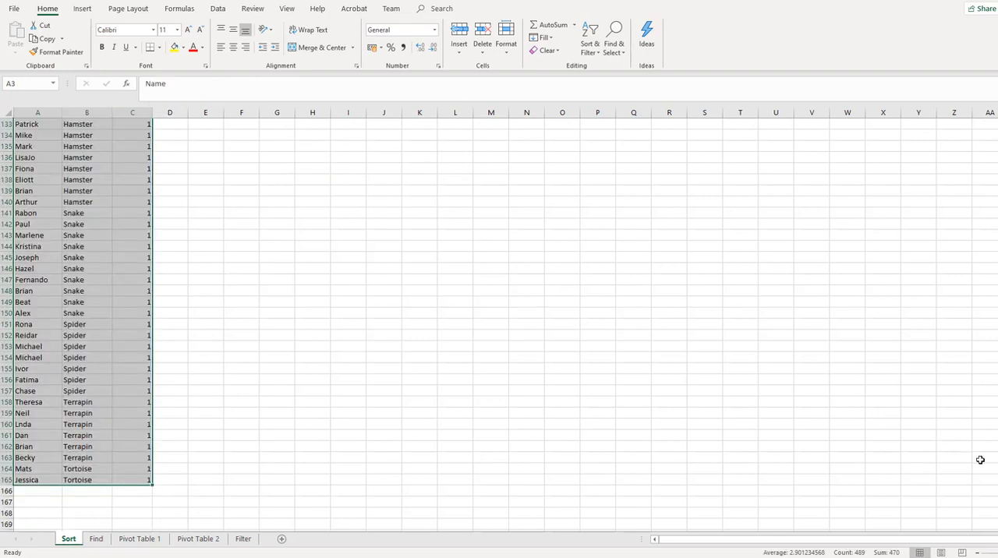
pyautogui.scroll(20, 768, 312)
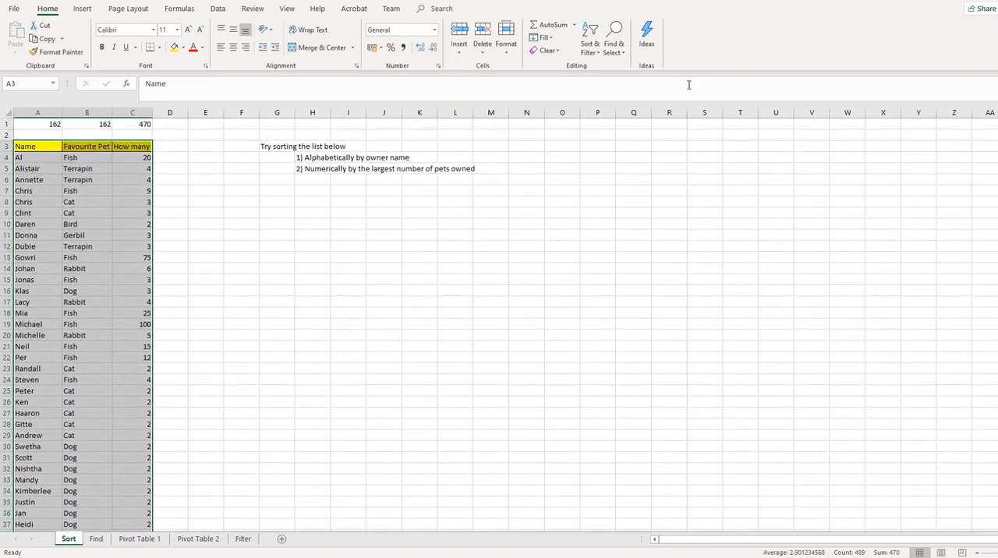
pyautogui.click(590, 45)
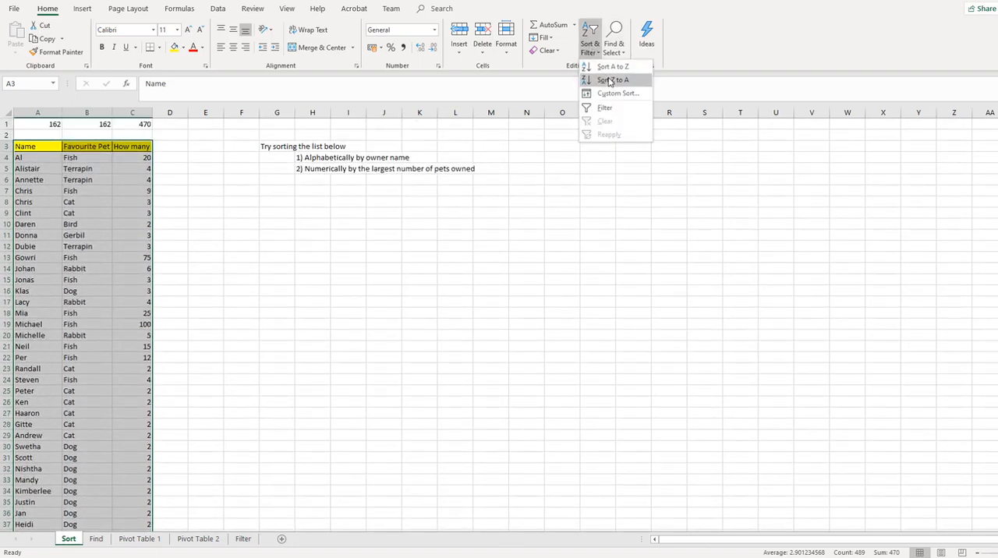
pyautogui.click(610, 81)
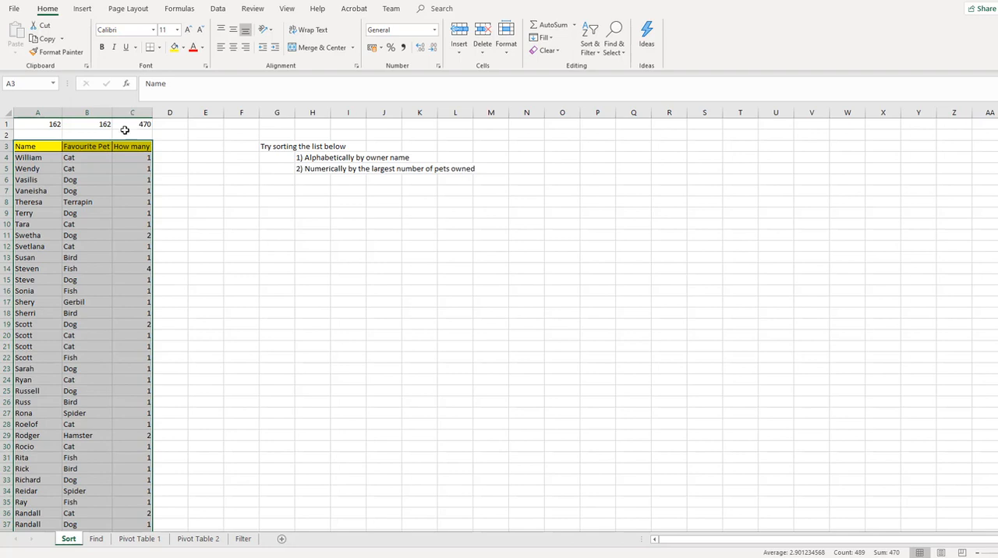
# Step: Search the Find sheet for the owner named in the first question and step through the matches
pyautogui.hotkey('ctrl', 'pagedown')
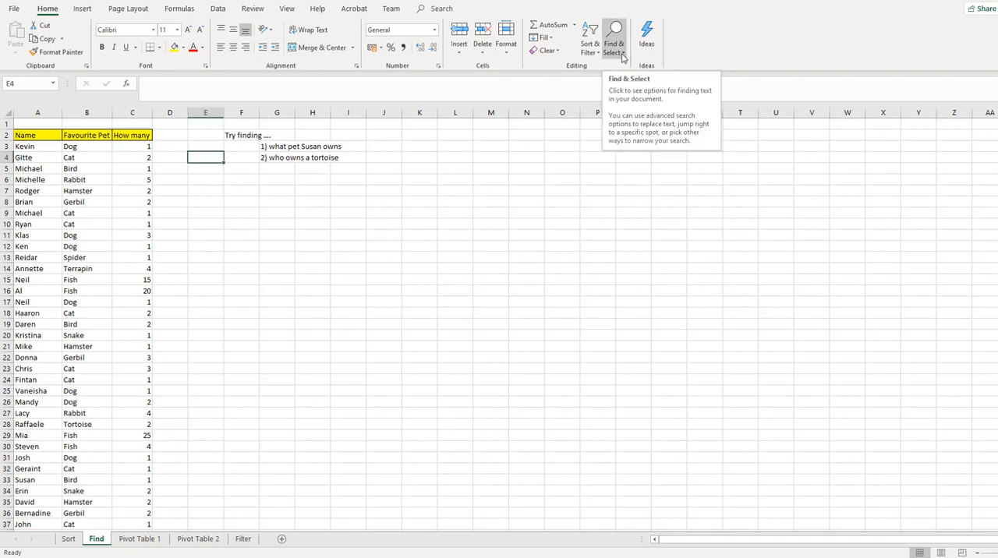
pyautogui.click(616, 56)
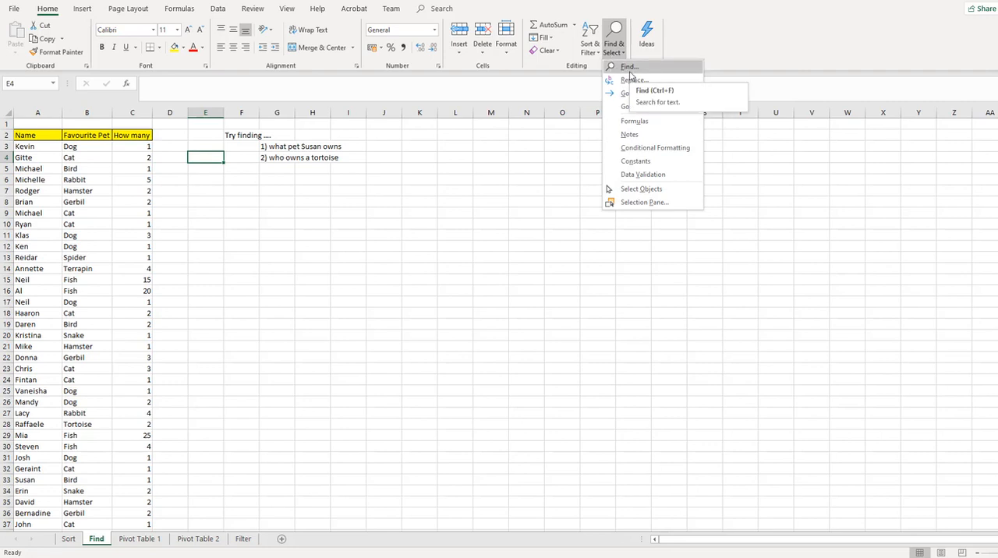
pyautogui.click(629, 69)
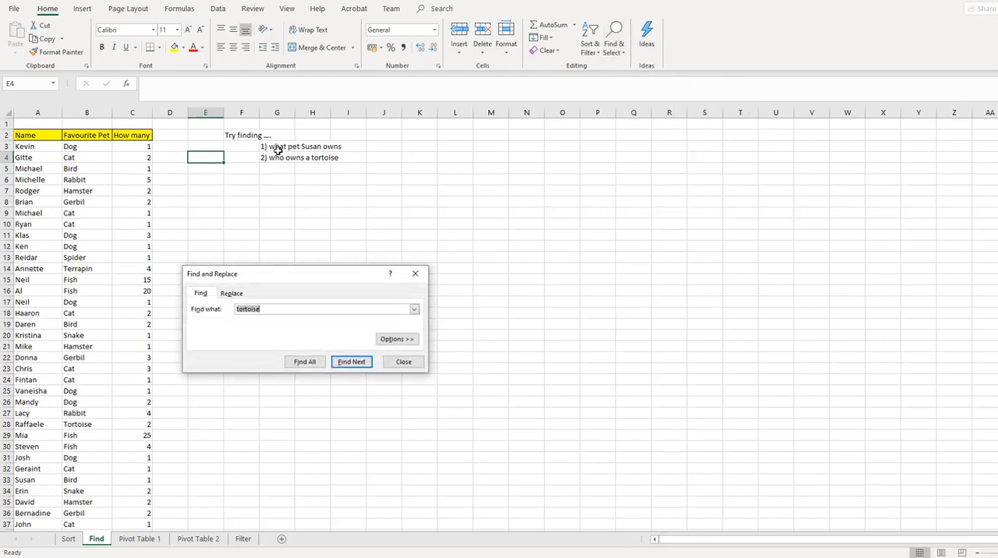
pyautogui.click(264, 308)
pyautogui.doubleClick(264, 308)
pyautogui.write('susan')
pyautogui.click(352, 363)
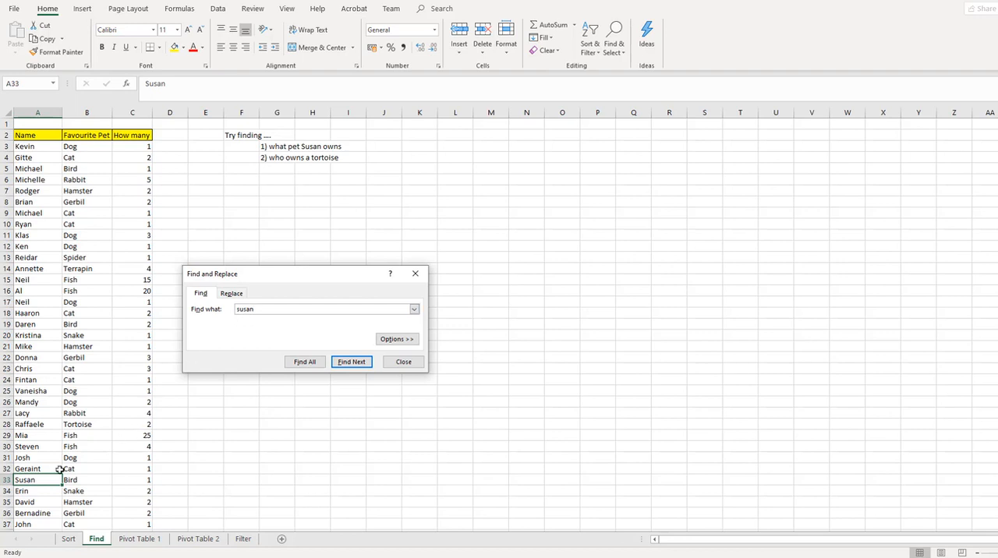
pyautogui.click(352, 362)
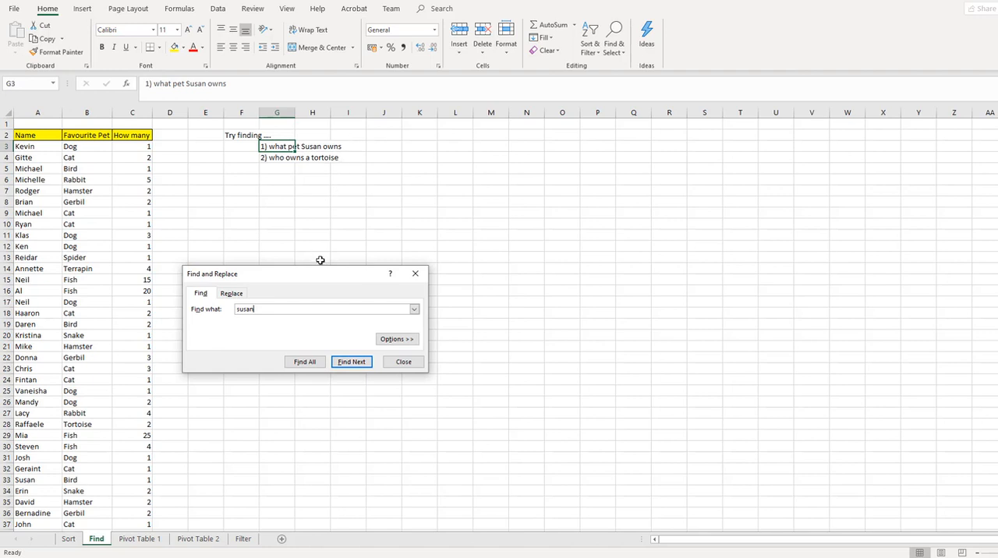
pyautogui.click(348, 363)
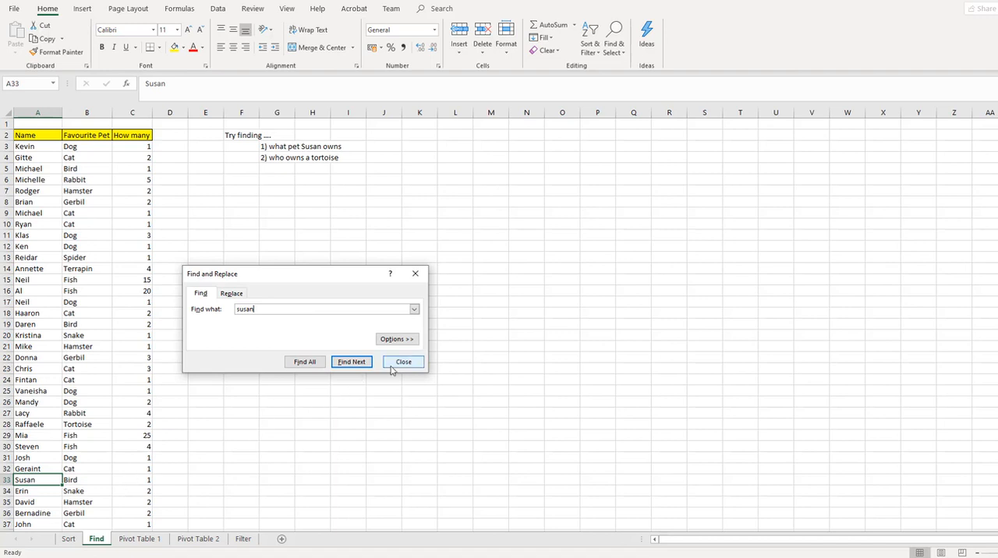
# Step: Try replacing every occurrence of the searched owner's name with its longer spelling ending in "ne" at once, and undo the replacement
pyautogui.click(226, 294)
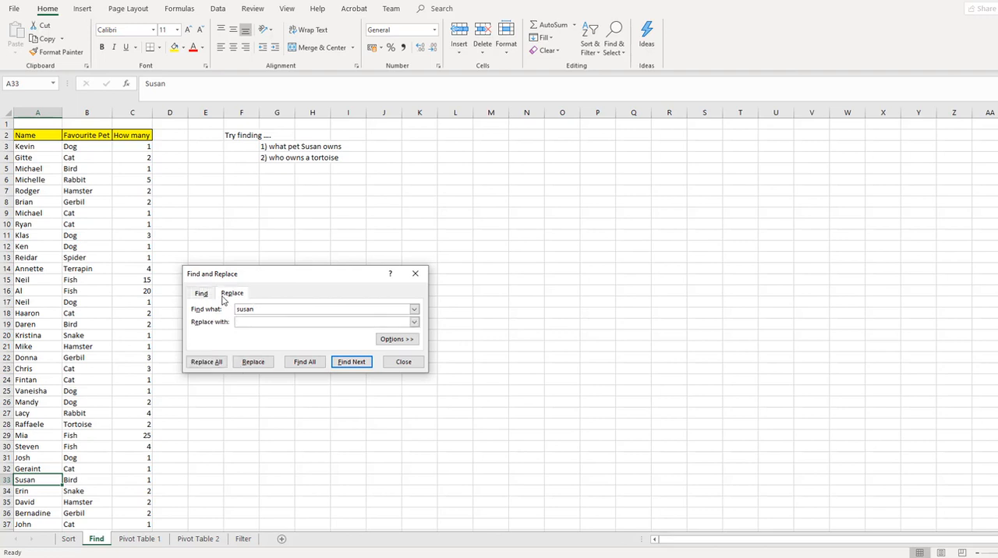
pyautogui.click(265, 319)
pyautogui.write('Susanne')
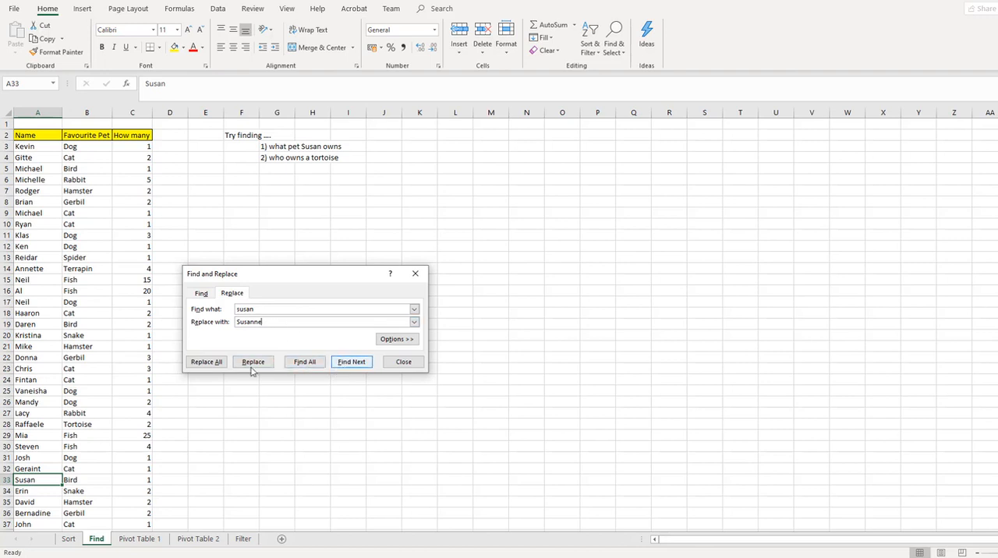
pyautogui.click(205, 362)
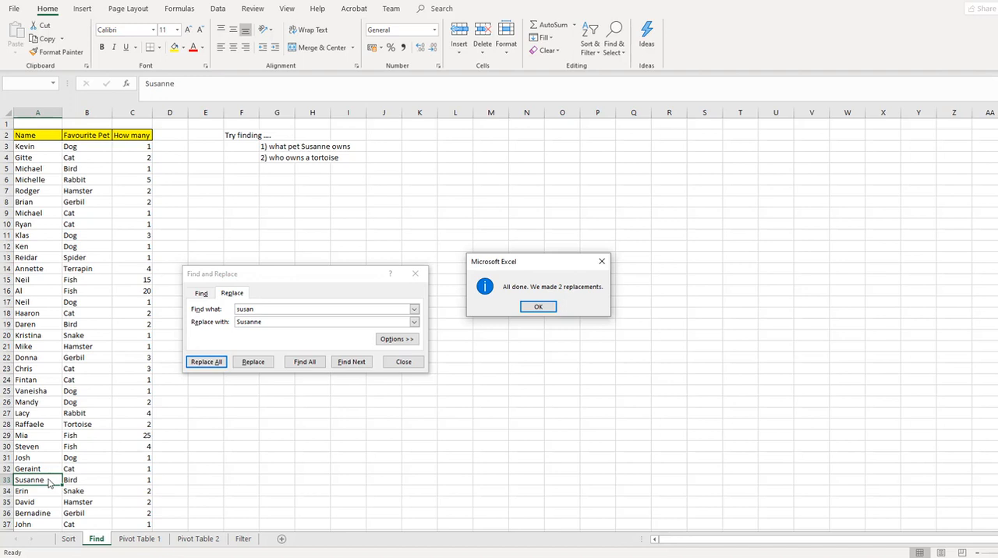
pyautogui.click(533, 308)
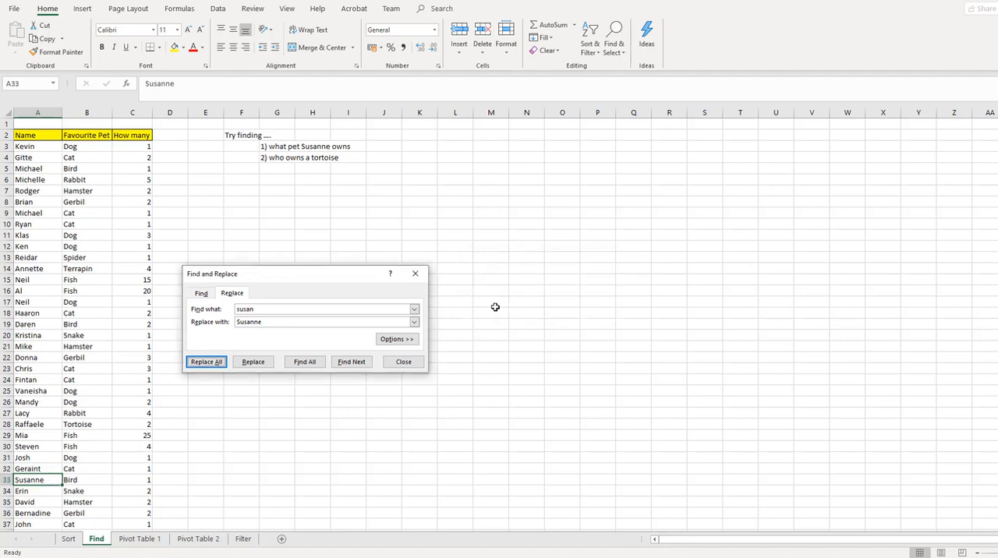
pyautogui.click(392, 364)
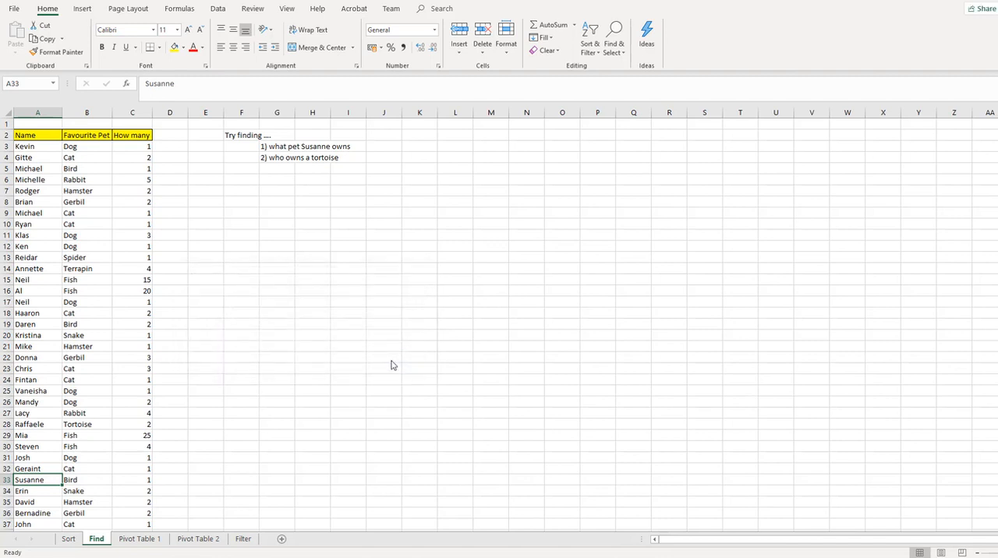
pyautogui.hotkey('ctrl', 'z')
# Step: Replace the owner's name with the spelling ending in "ne" one match at a time, in A33 and in the question in G3
pyautogui.click(613, 54)
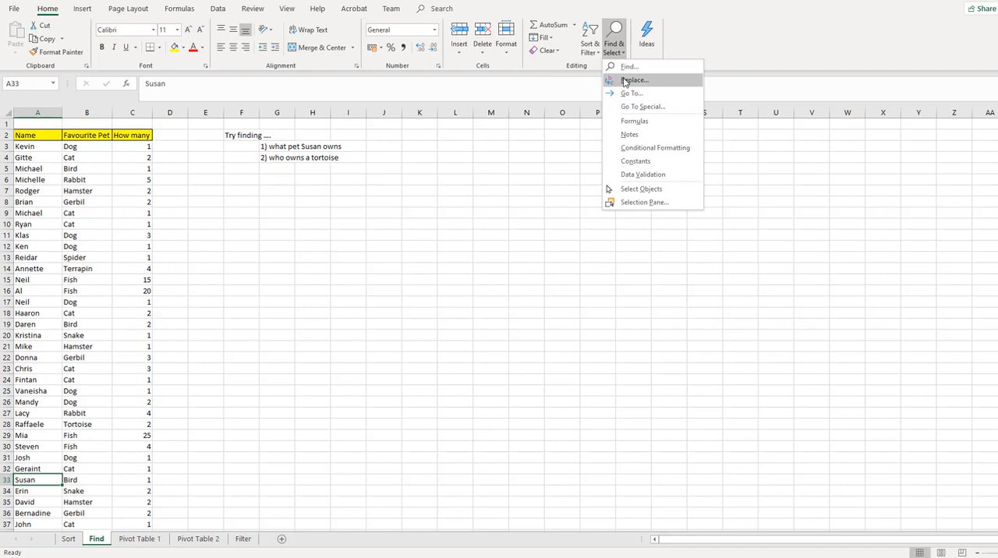
pyautogui.click(624, 82)
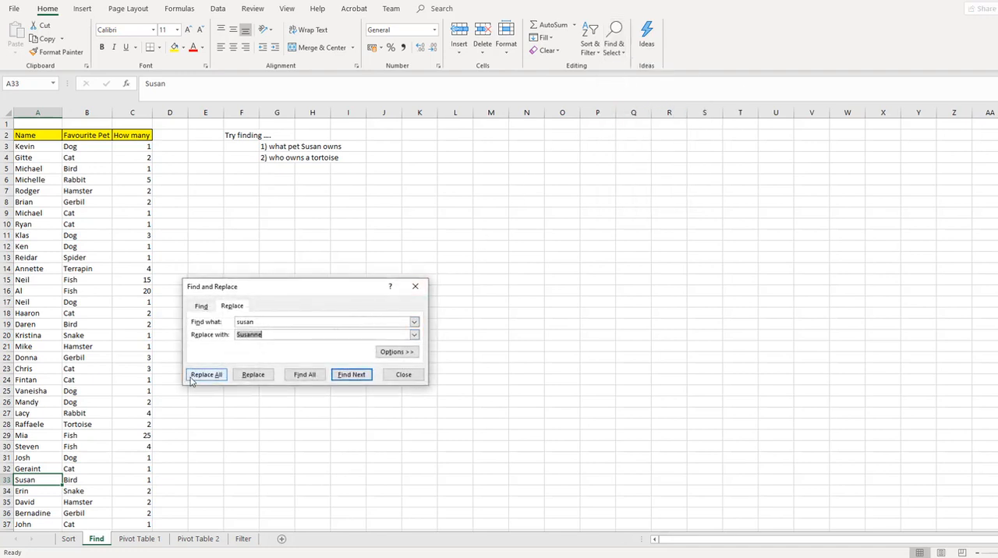
pyautogui.click(248, 375)
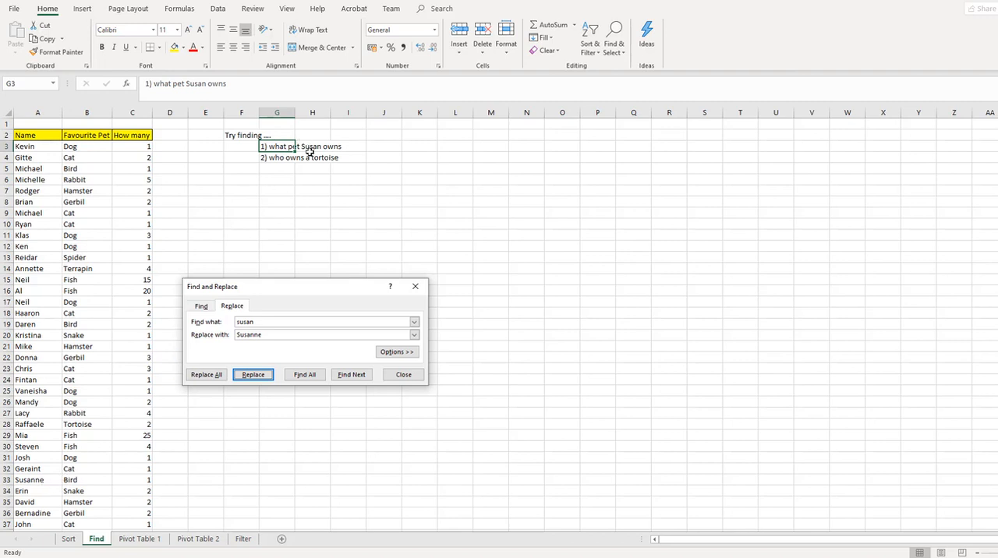
pyautogui.click(254, 375)
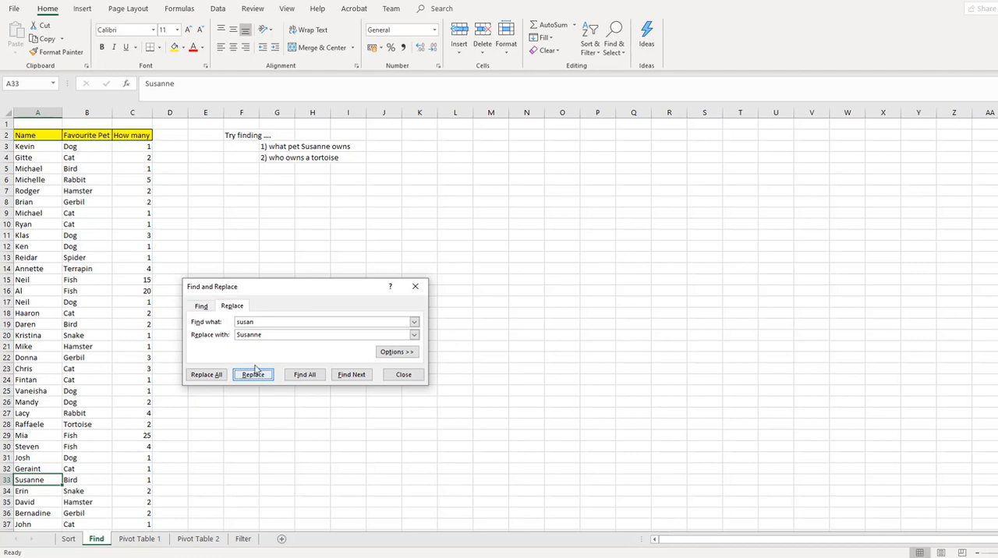
# Step: Search the Find sheet for "tortoise", step through all the matches repeatedly, and close the search
pyautogui.click(202, 308)
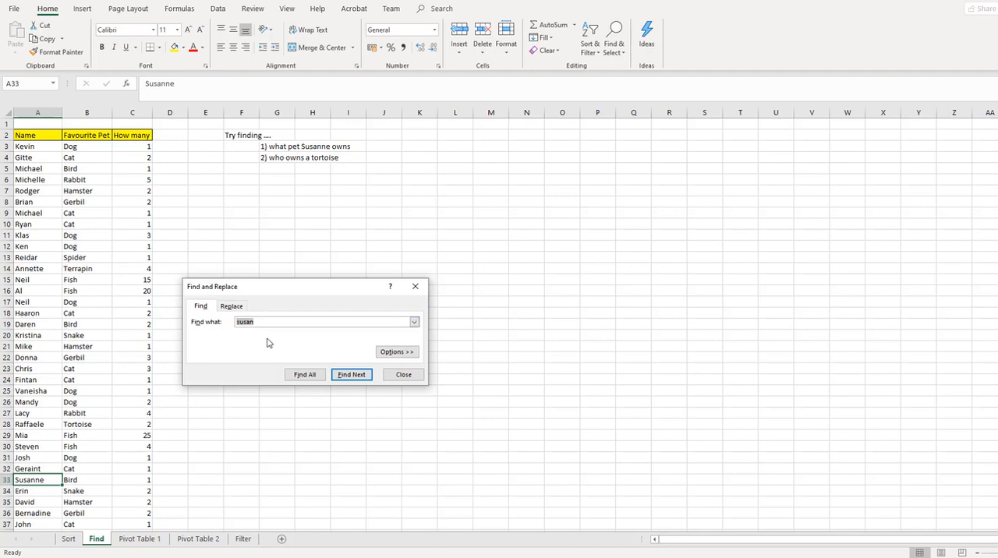
pyautogui.write('tortoise')
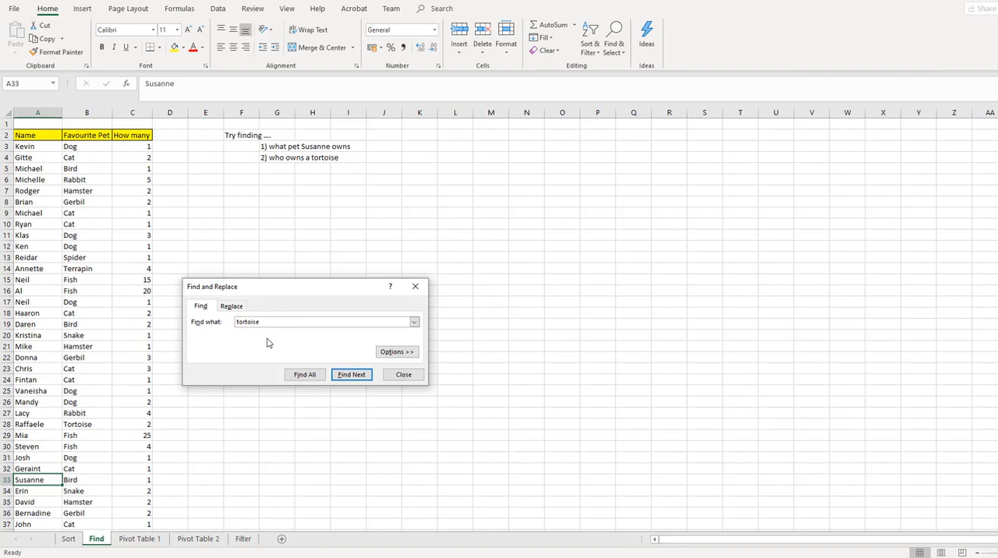
pyautogui.click(350, 375)
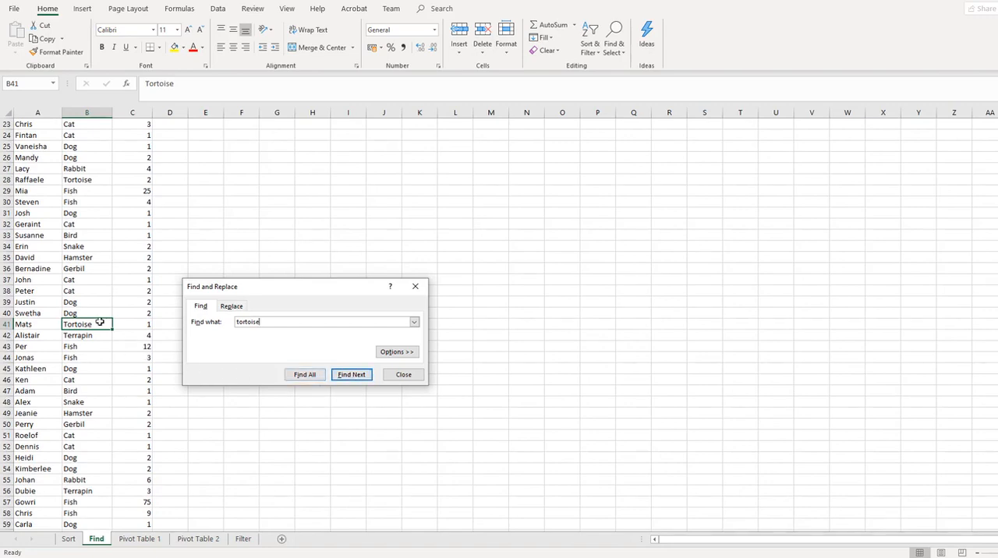
pyautogui.click(348, 376)
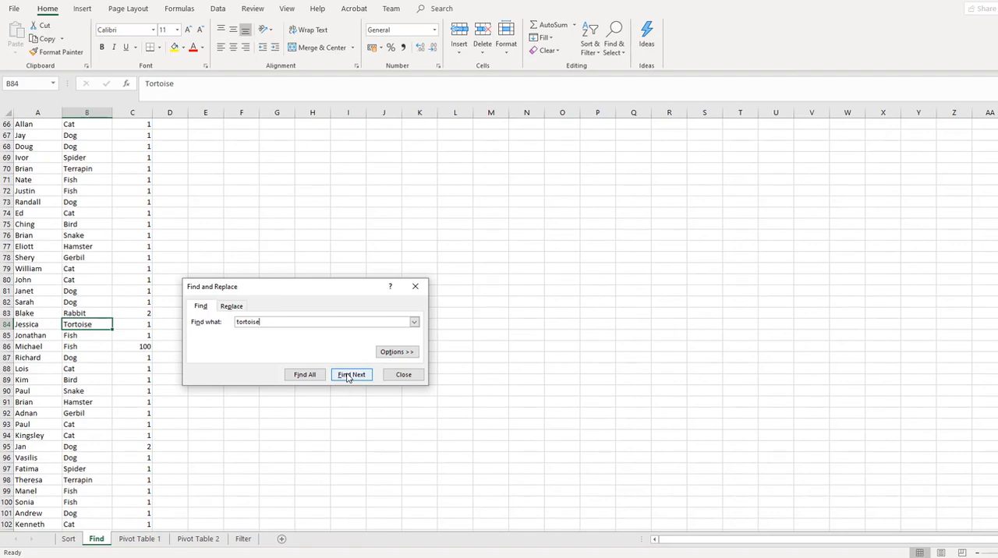
pyautogui.click(348, 376)
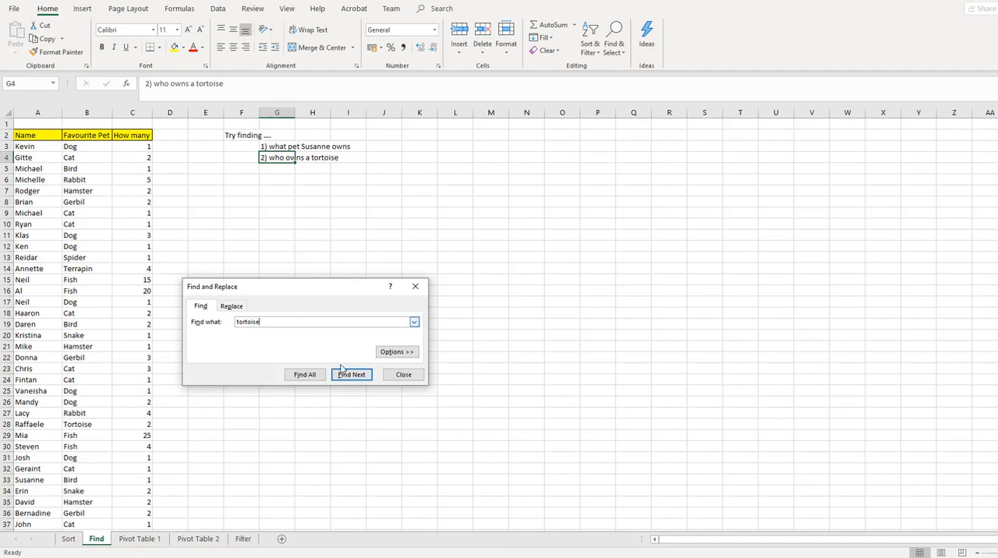
pyautogui.click(351, 377)
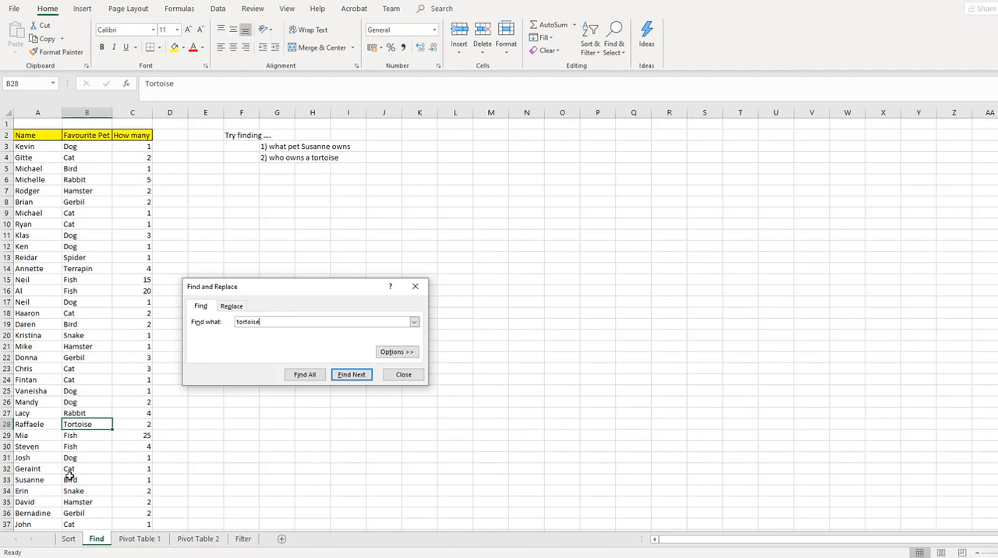
pyautogui.click(348, 376)
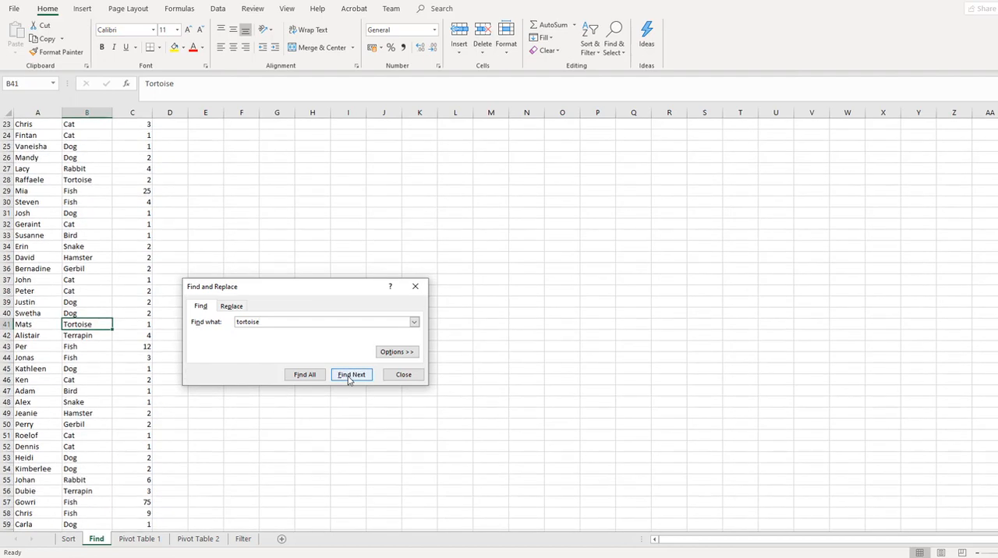
pyautogui.click(349, 376)
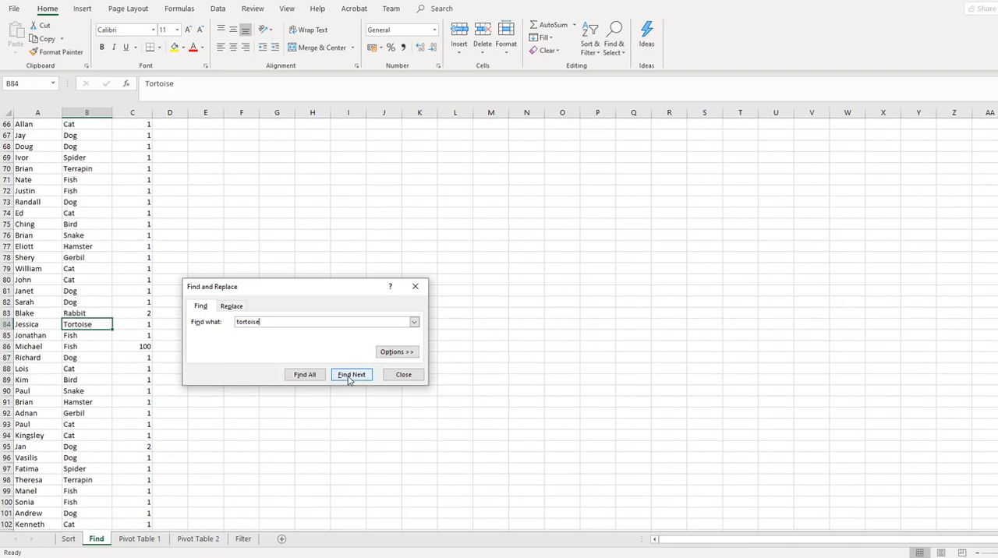
pyautogui.click(349, 377)
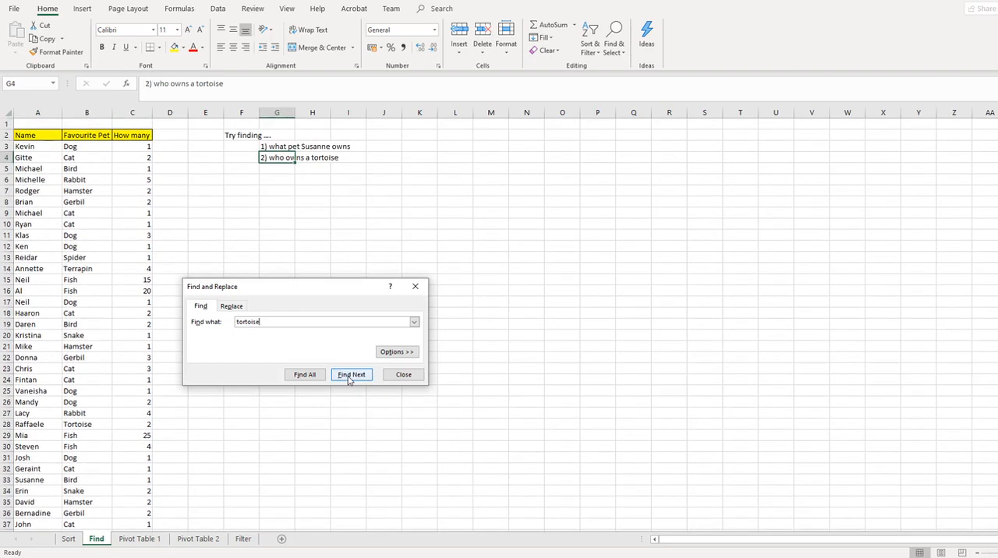
pyautogui.click(349, 378)
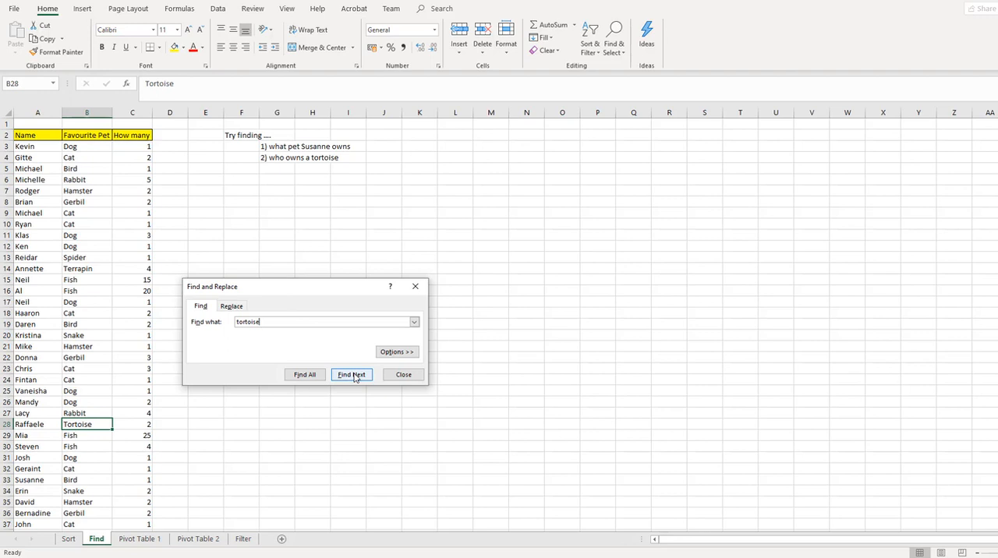
pyautogui.click(401, 375)
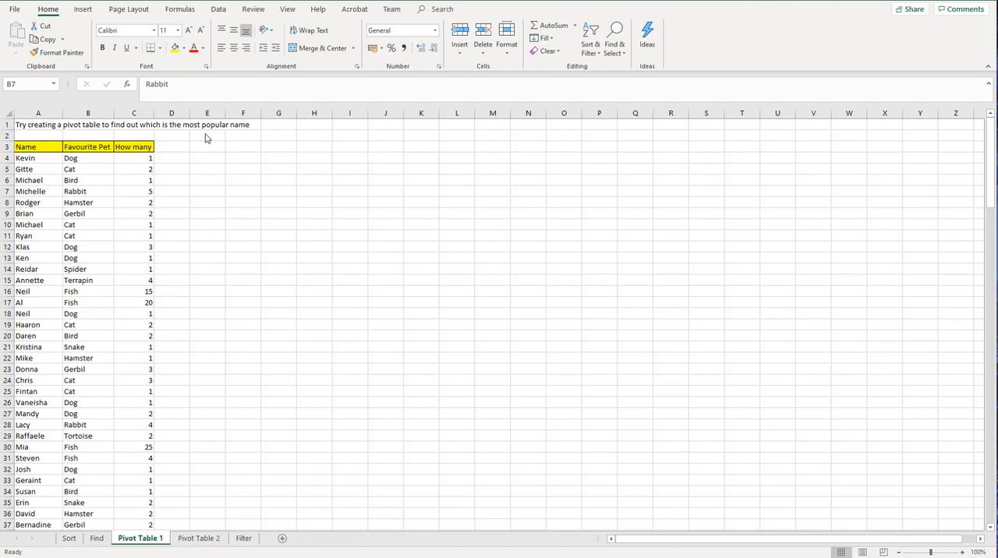
# Step: Start a PivotTable from the pet-owner list on the Pivot Table 1 sheet and check the proposed source range down to its last row
pyautogui.click(84, 11)
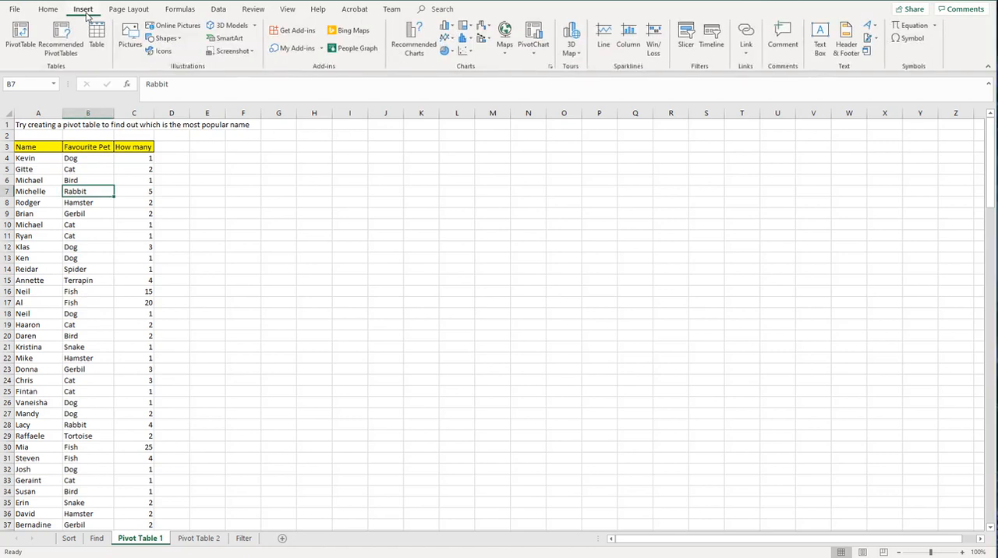
pyautogui.click(24, 55)
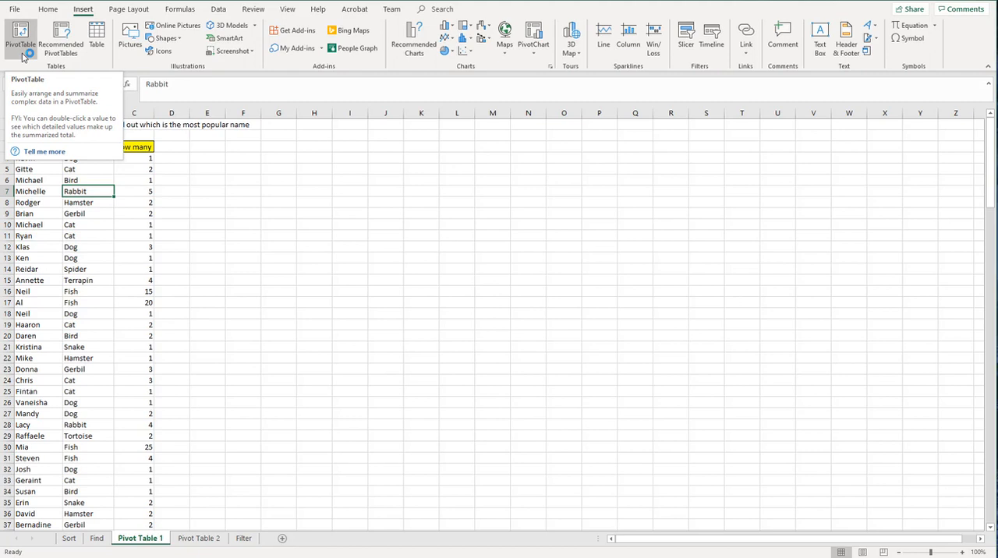
pyautogui.click(23, 47)
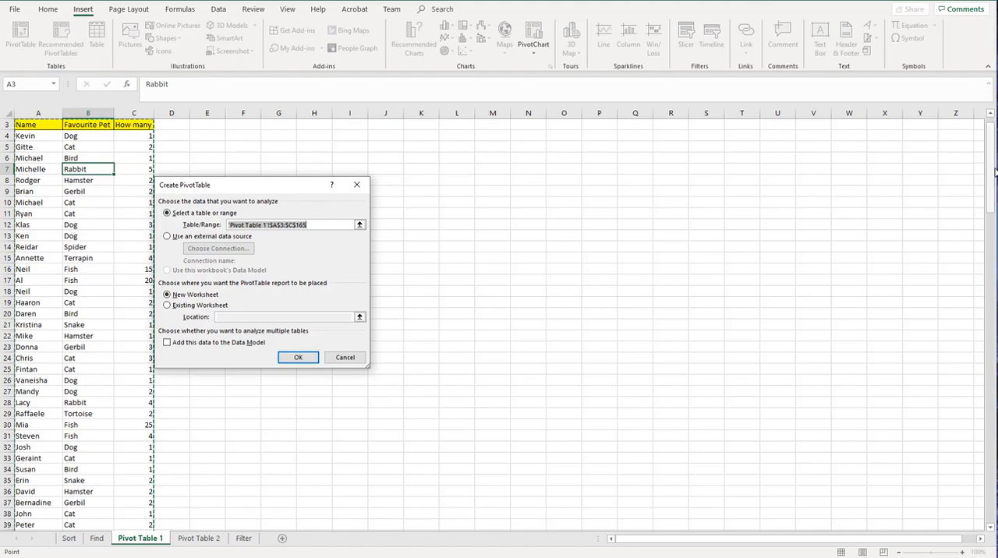
pyautogui.moveTo(993, 173); pyautogui.dragTo(995, 507)
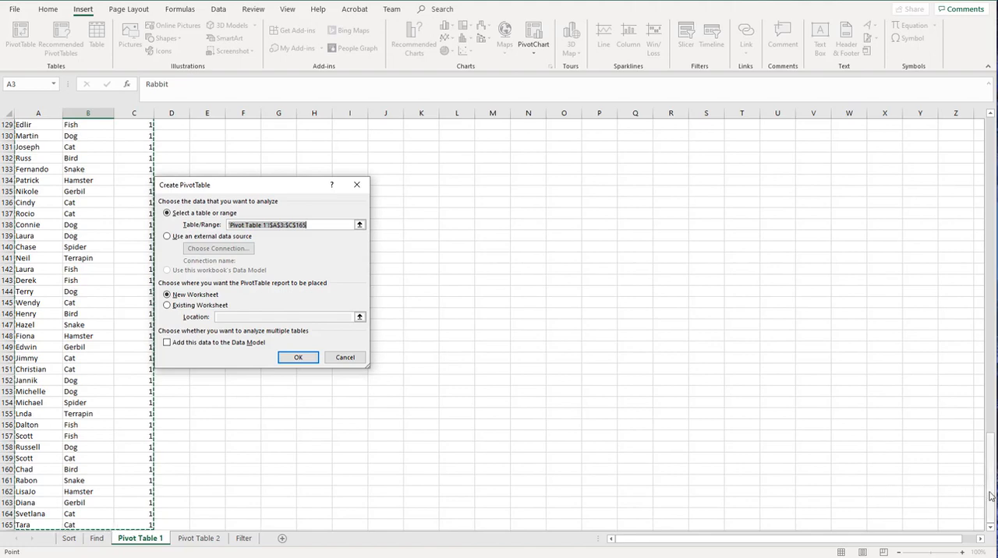
pyautogui.moveTo(988, 495); pyautogui.dragTo(990, 165)
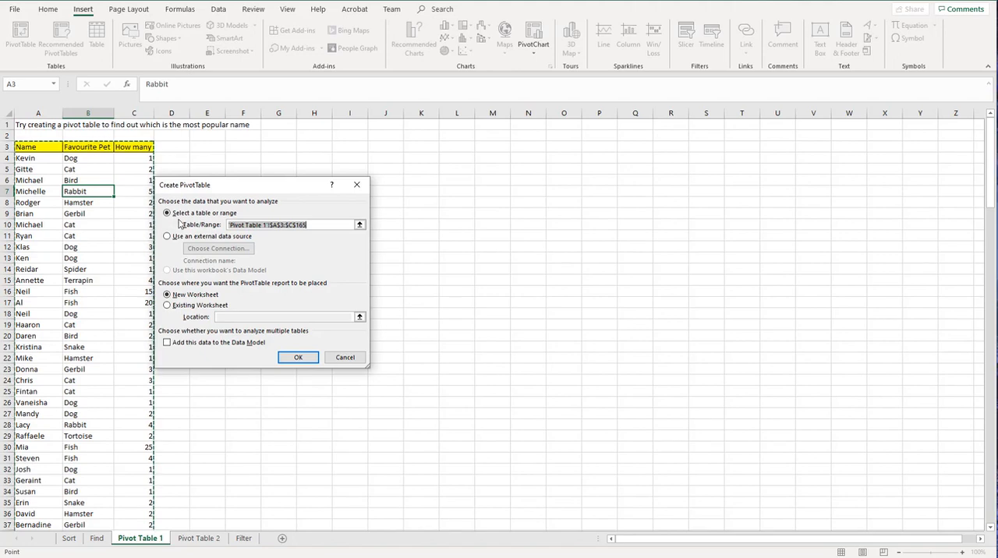
# Step: Keep the source range A3:C165 and create the PivotTable on the existing Pivot Table 1 sheet at cell F3
pyautogui.click(359, 225)
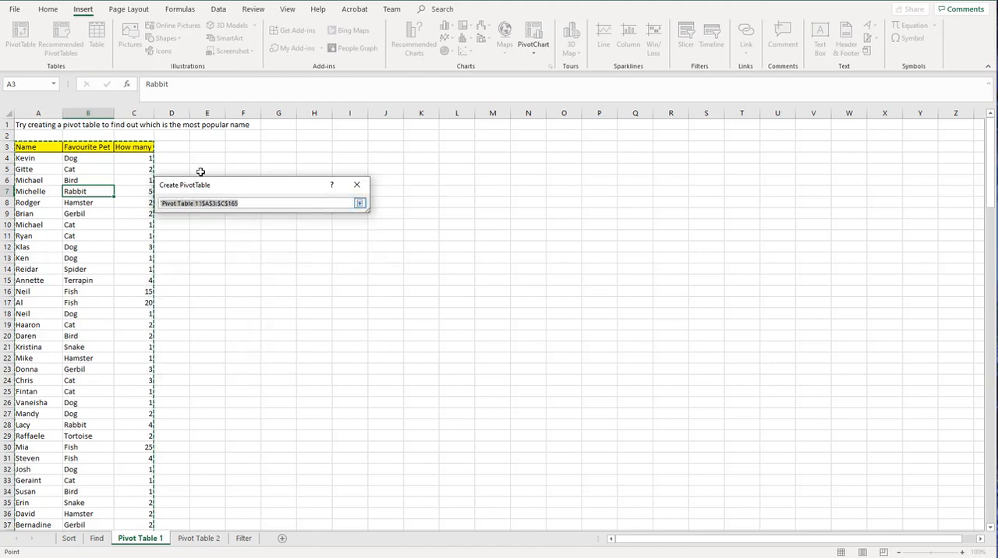
pyautogui.click(297, 205)
pyautogui.press('Return')
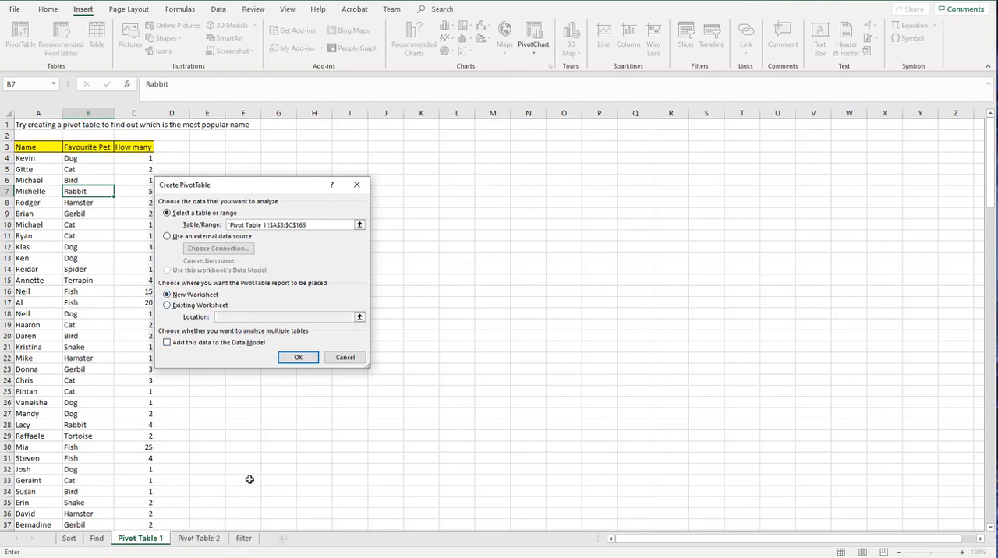
pyautogui.click(167, 306)
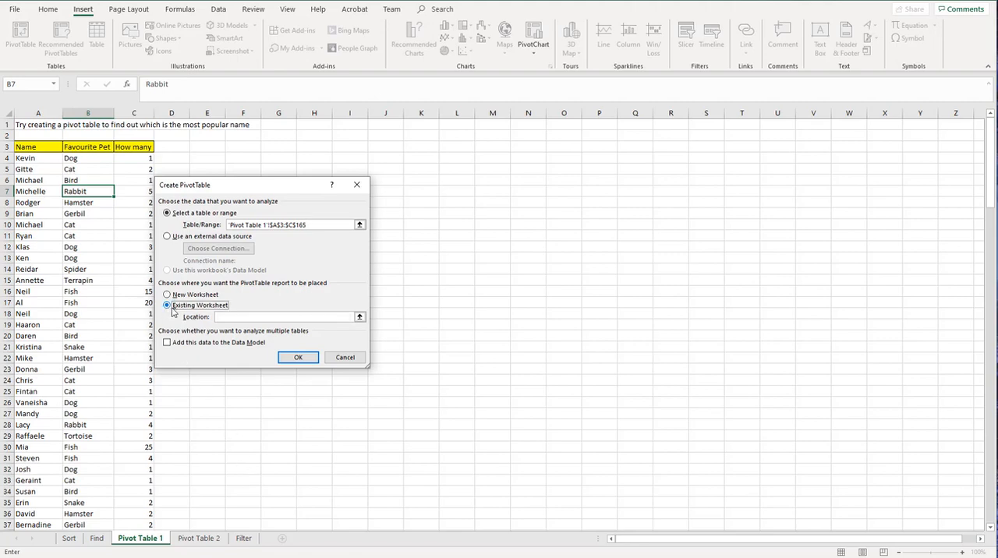
pyautogui.click(220, 317)
pyautogui.click(244, 146)
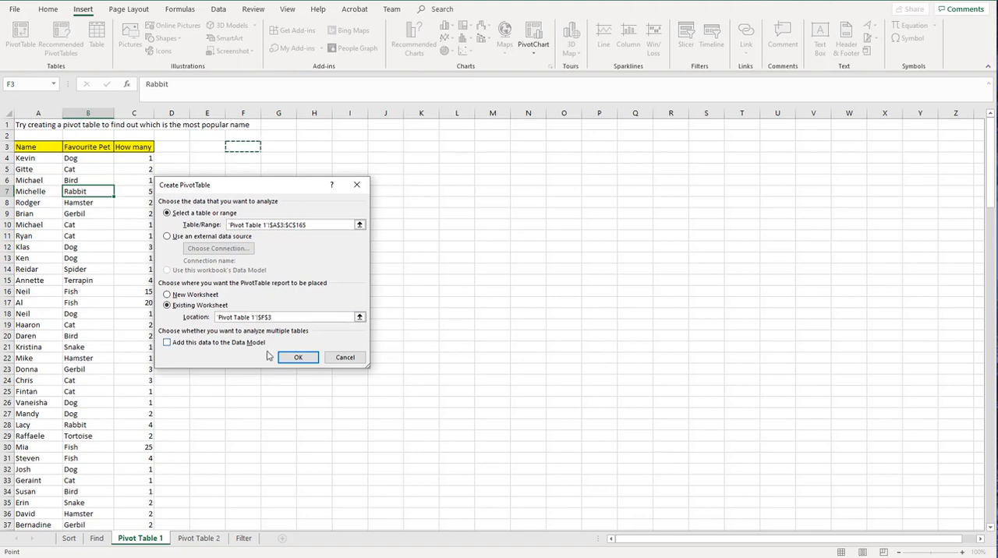
pyautogui.click(297, 358)
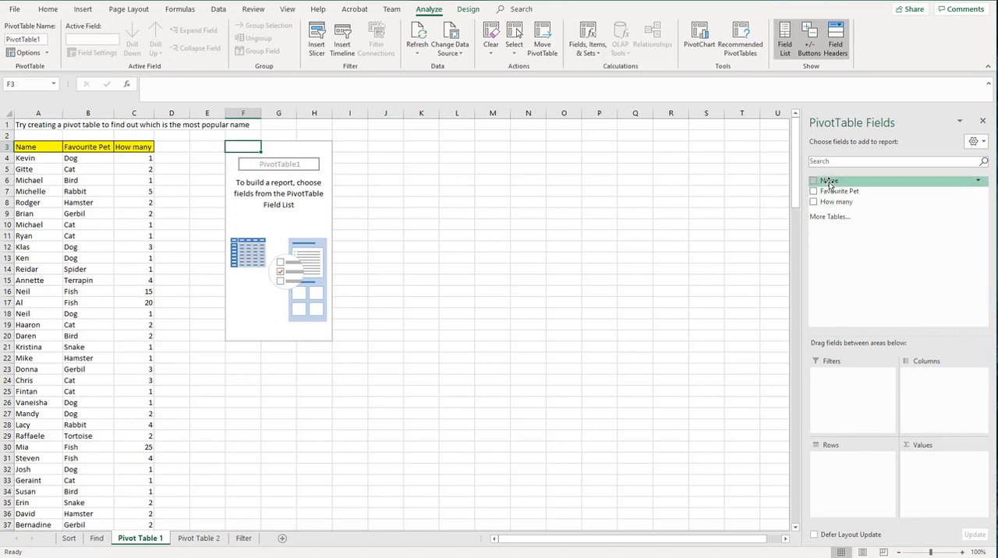
# Step: Add the Name field to the PivotTable's rows and again as a count in its values, and check the grand total
pyautogui.moveTo(828, 182); pyautogui.dragTo(832, 465)
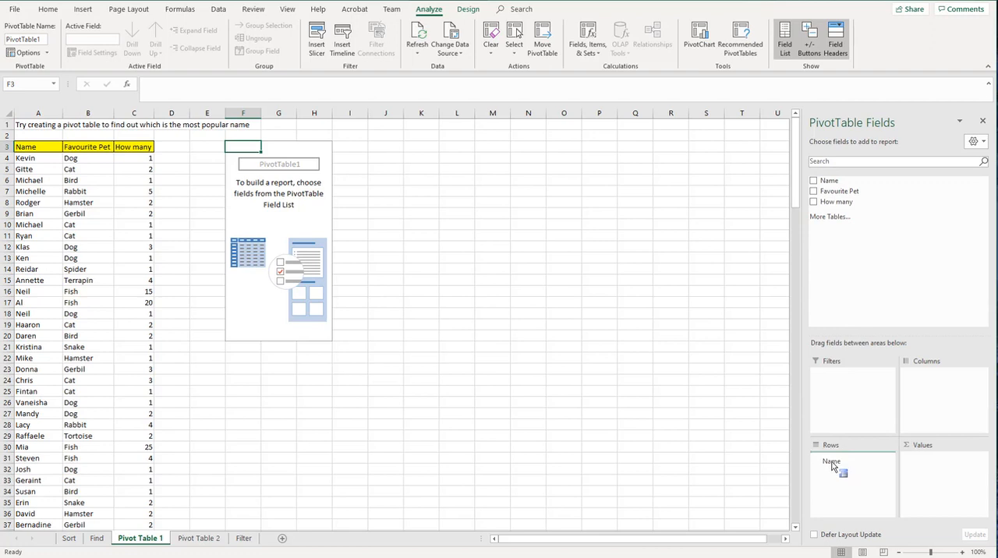
pyautogui.moveTo(832, 466); pyautogui.dragTo(832, 465)
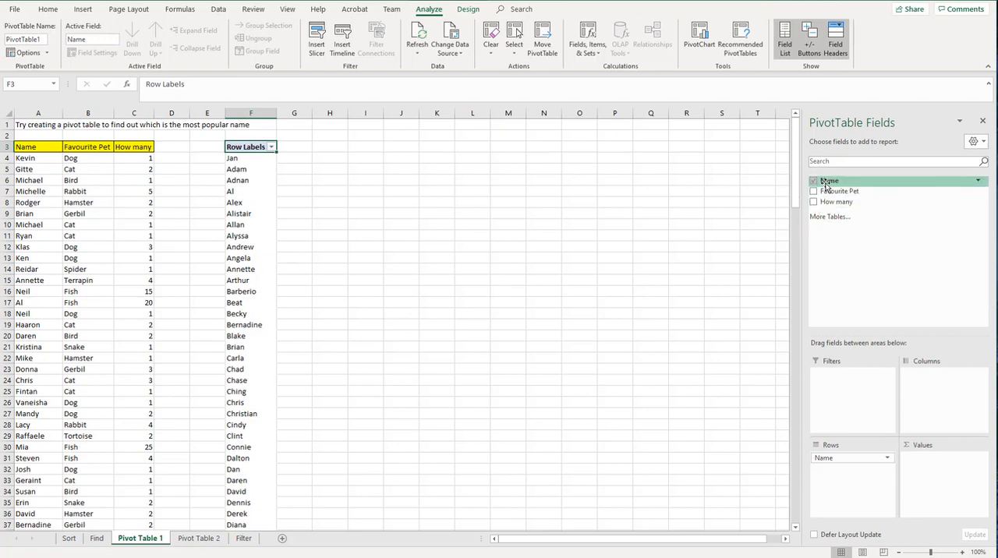
pyautogui.moveTo(827, 186); pyautogui.dragTo(926, 469)
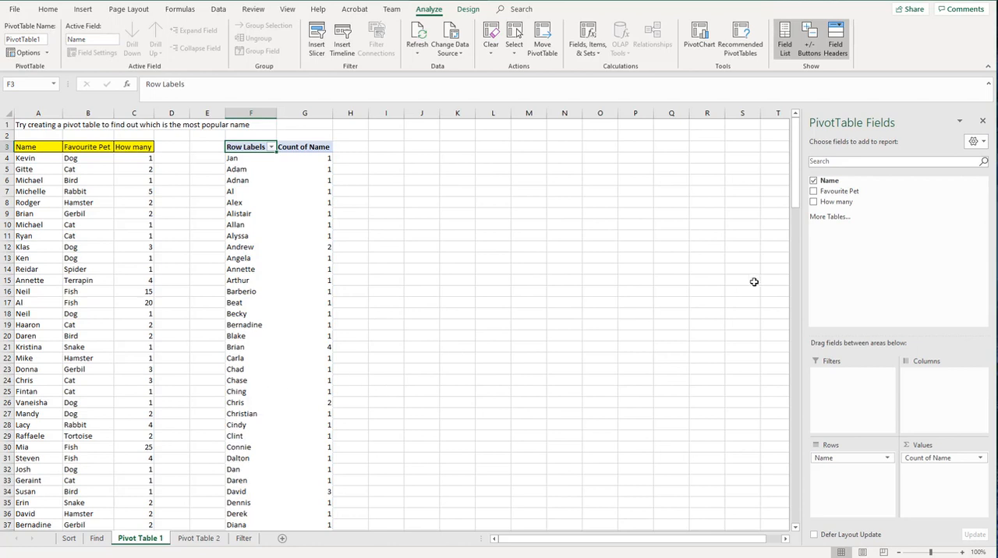
pyautogui.moveTo(797, 205); pyautogui.dragTo(831, 489)
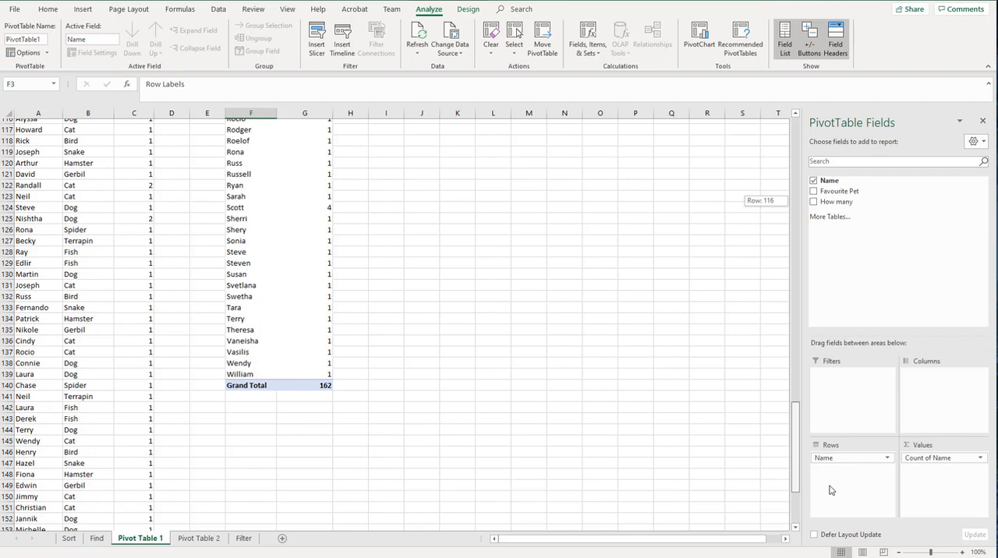
pyautogui.click(321, 387)
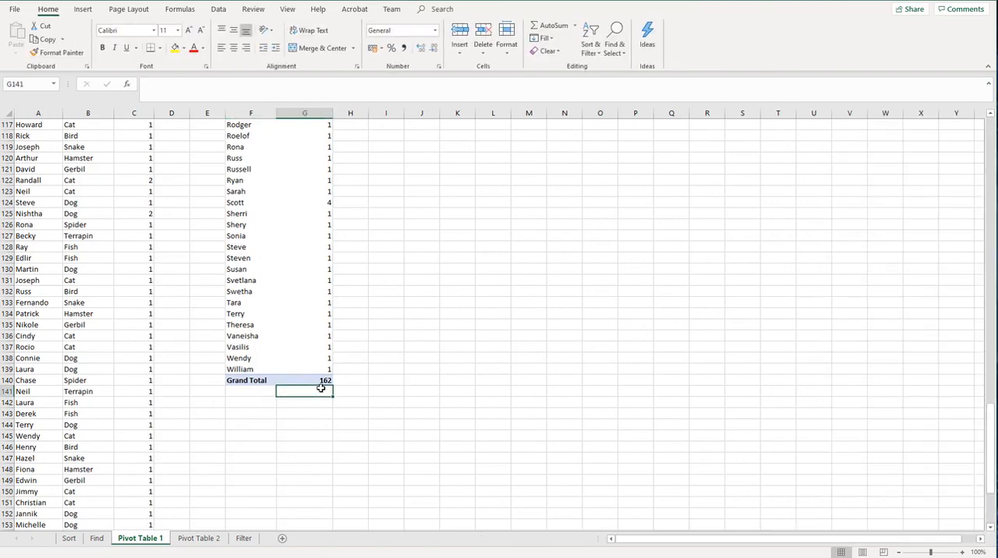
pyautogui.click(306, 382)
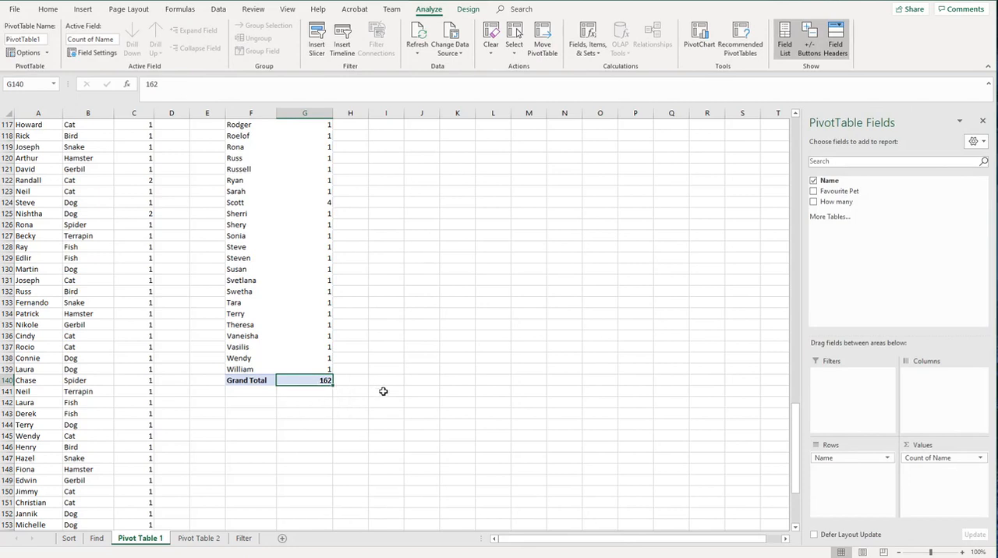
pyautogui.moveTo(795, 432); pyautogui.dragTo(766, 138)
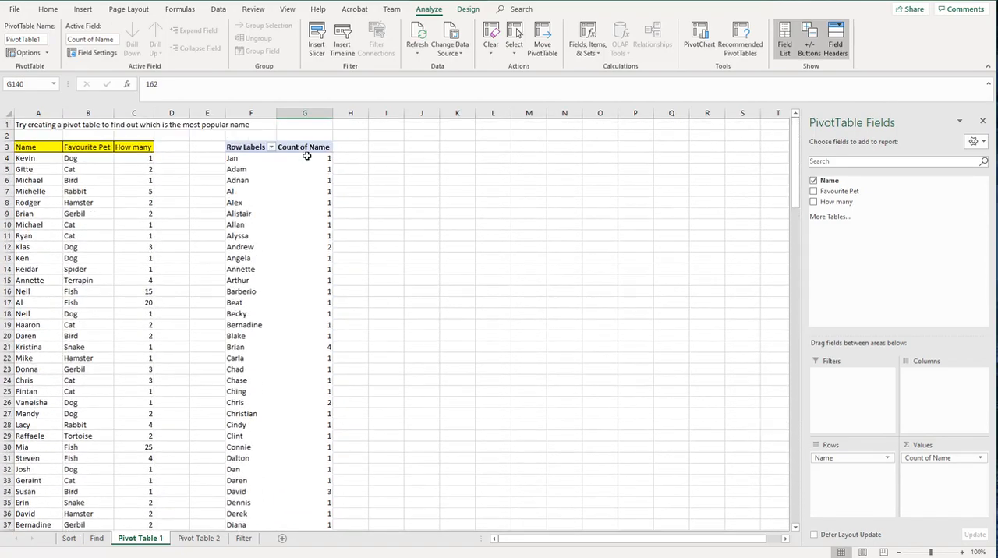
# Step: Enter a MAX formula over the name counts G4:G139 in cell I3
pyautogui.click(361, 155)
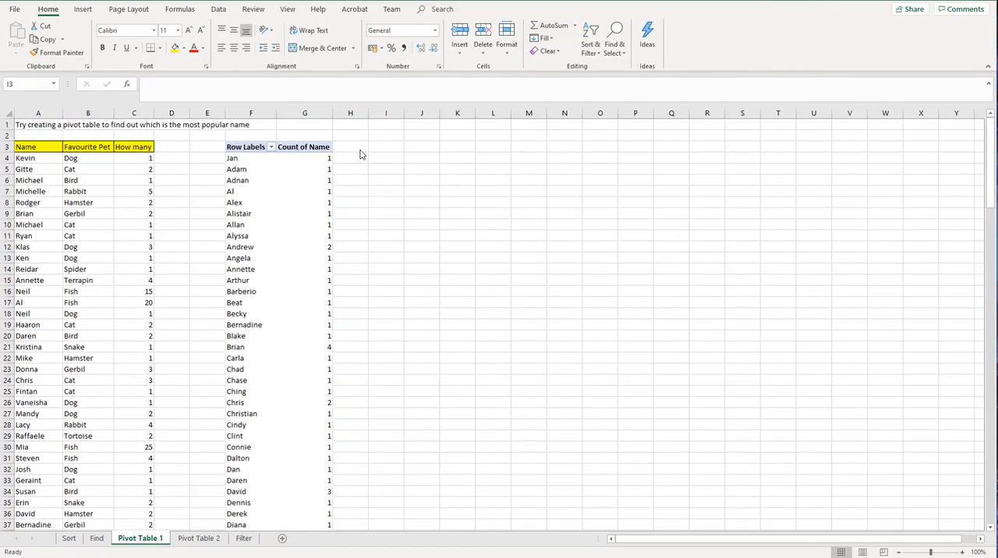
pyautogui.click(373, 147)
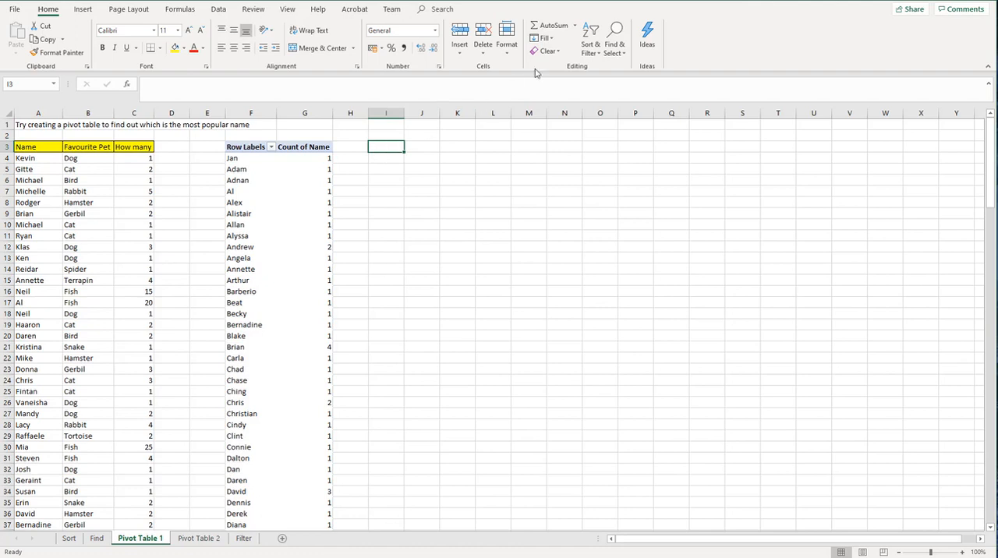
pyautogui.click(576, 26)
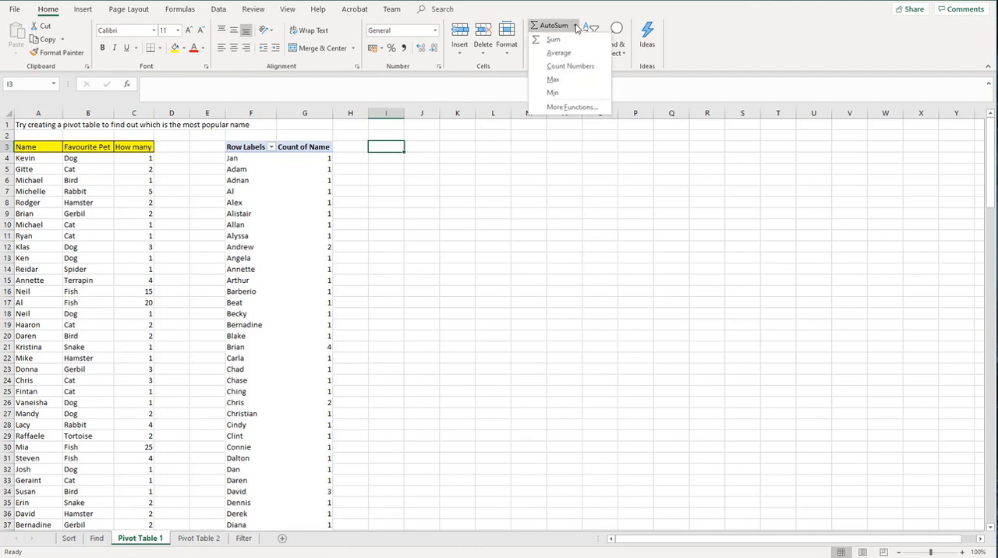
pyautogui.click(553, 80)
pyautogui.moveTo(300, 161); pyautogui.dragTo(315, 510)
pyautogui.press('Escape')
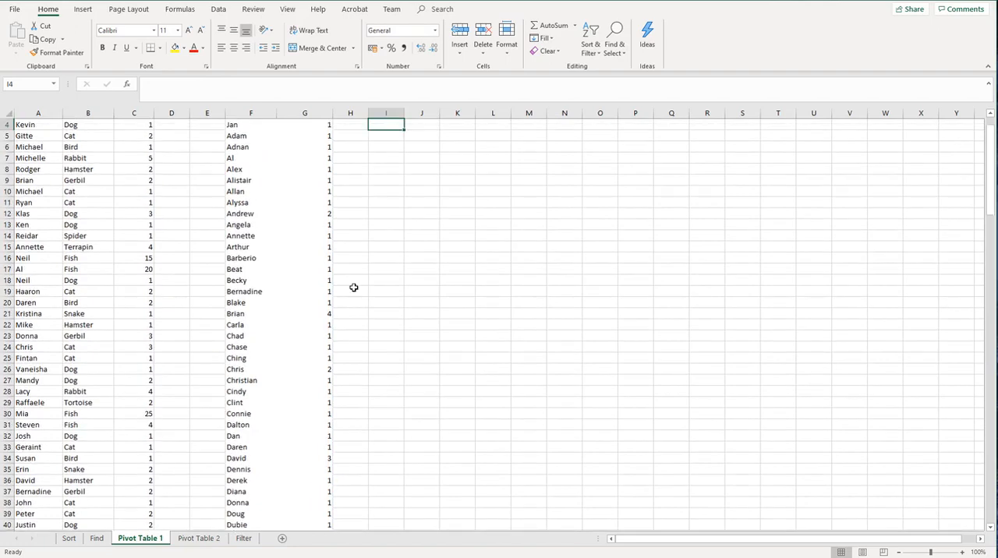
pyautogui.scroll(1, 345, 311)
pyautogui.click(372, 146)
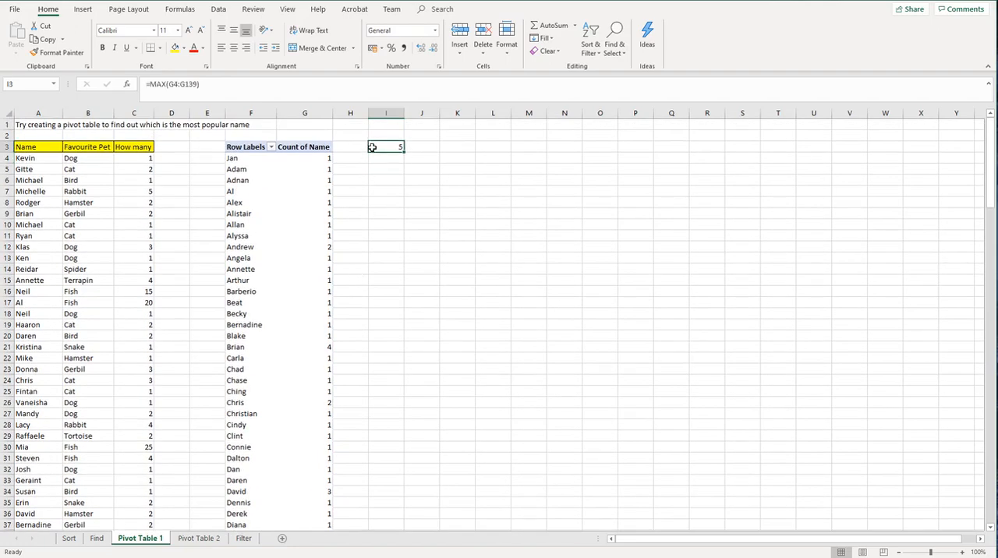
# Step: Search the PivotTable's name counts in G4:G139 for 5 to locate the most popular name, and close the search
pyautogui.click(312, 159)
pyautogui.moveTo(311, 165); pyautogui.dragTo(318, 499)
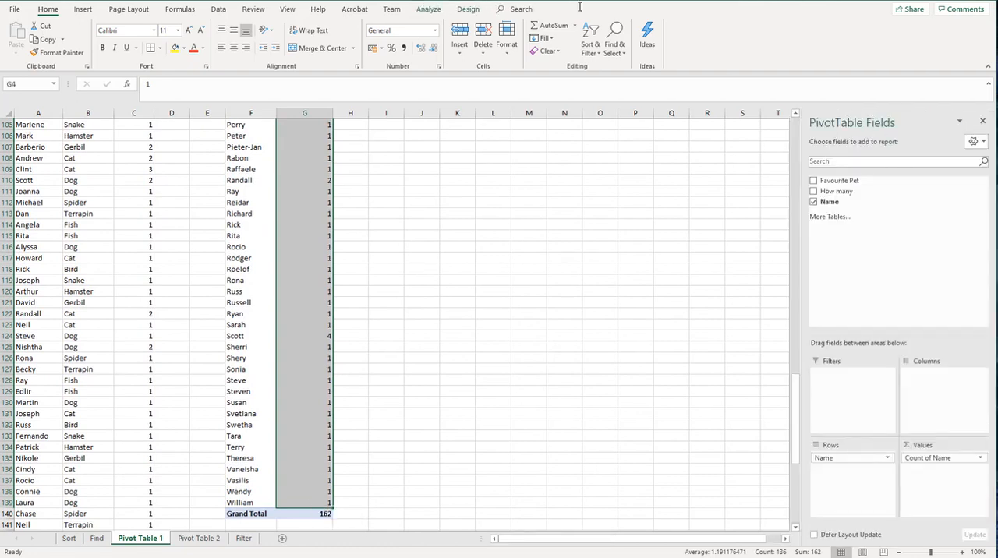
pyautogui.click(614, 52)
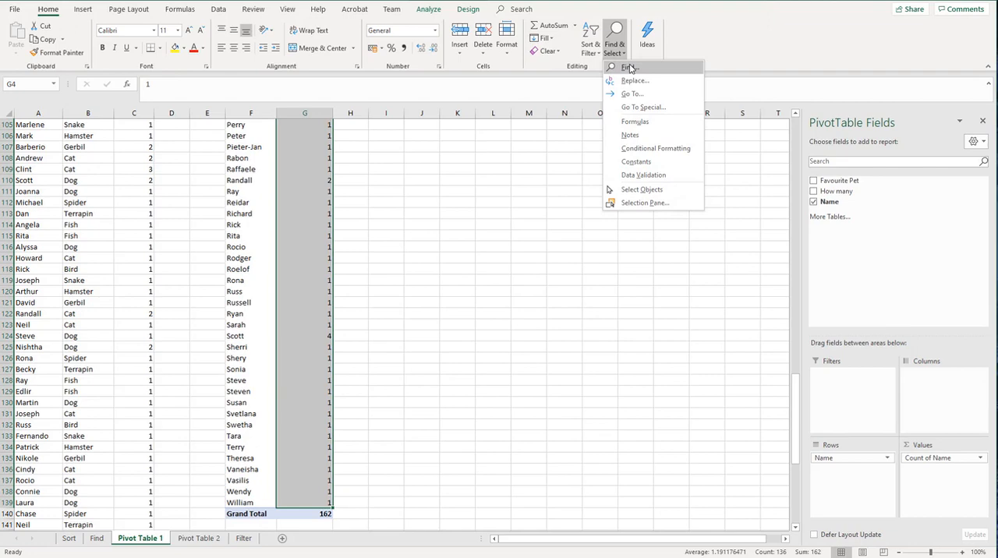
pyautogui.click(629, 69)
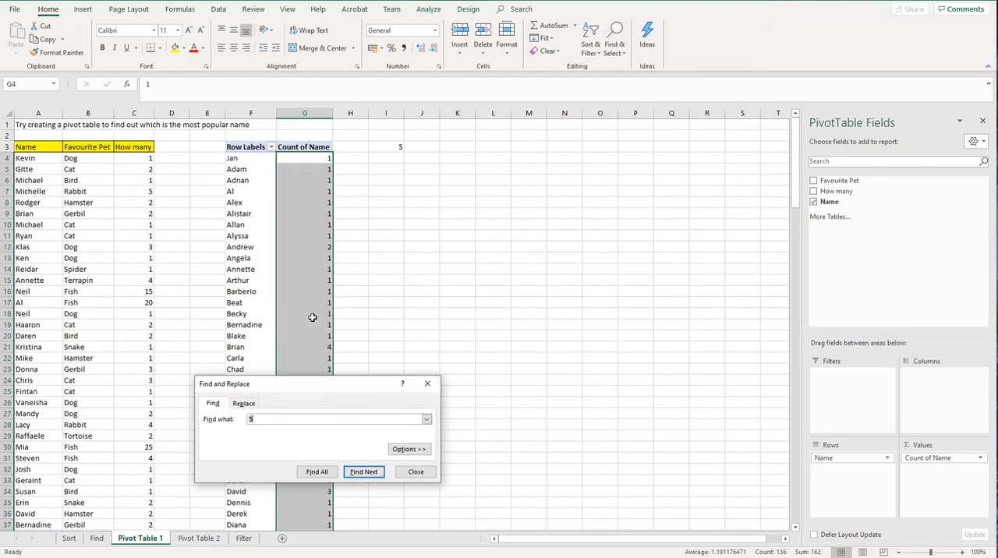
pyautogui.click(363, 472)
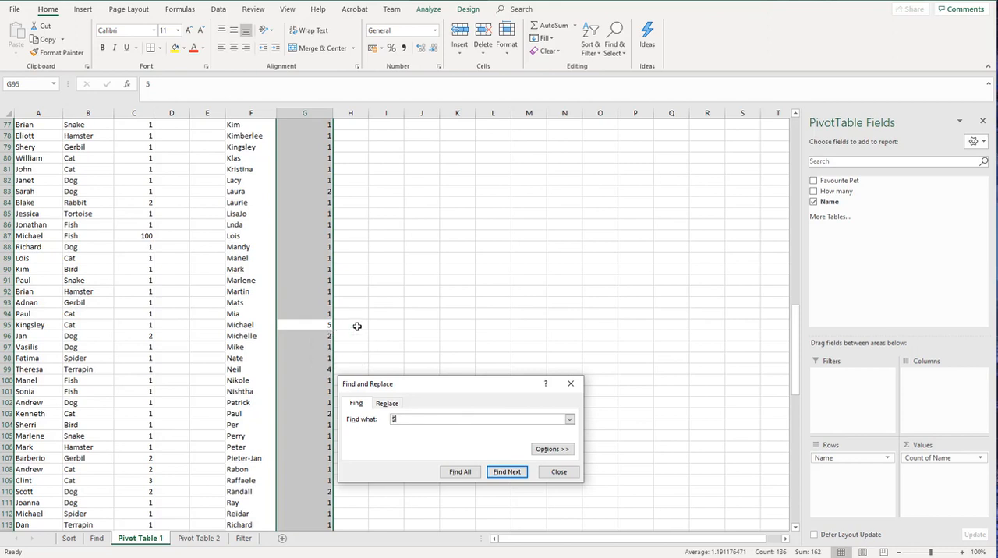
pyautogui.click(558, 472)
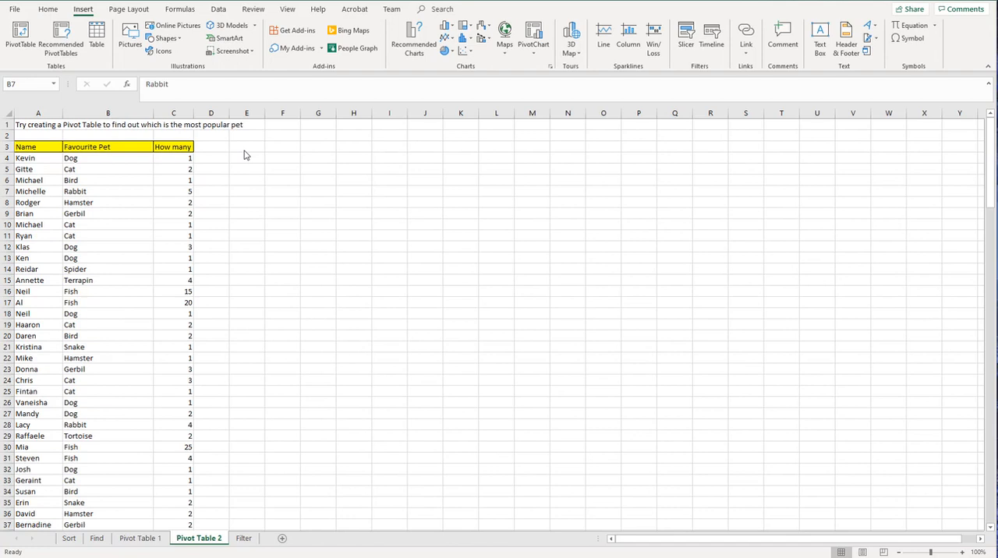
# Step: Create a PivotTable from the Pivot Table 2 list at F3 of that sheet, with Favourite Pet as rows and the sum of How many as values
pyautogui.click(119, 175)
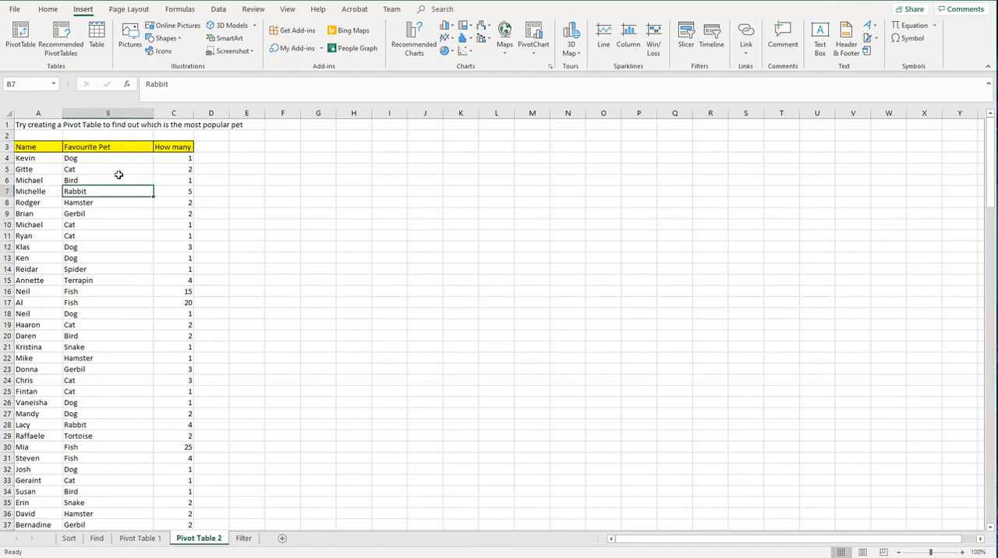
pyautogui.click(24, 35)
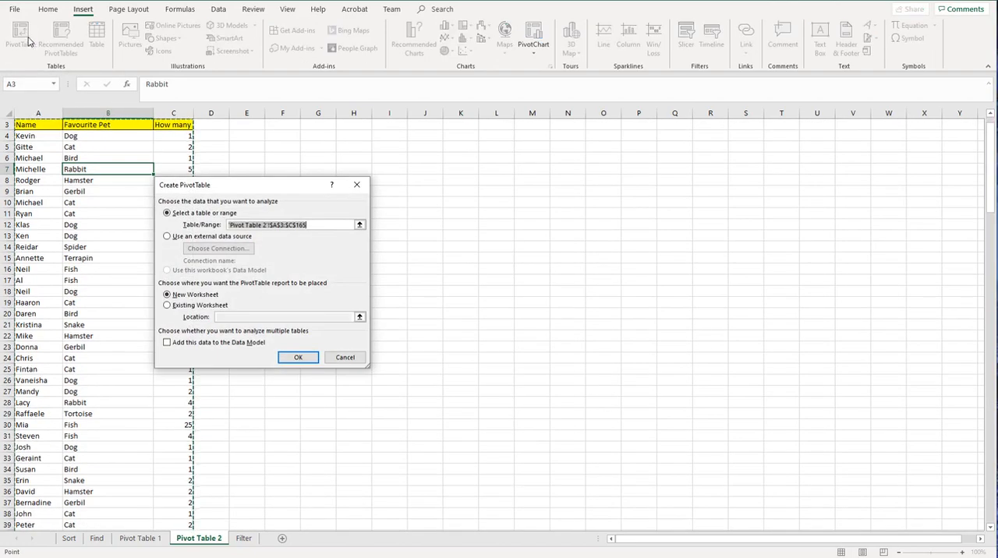
pyautogui.click(166, 306)
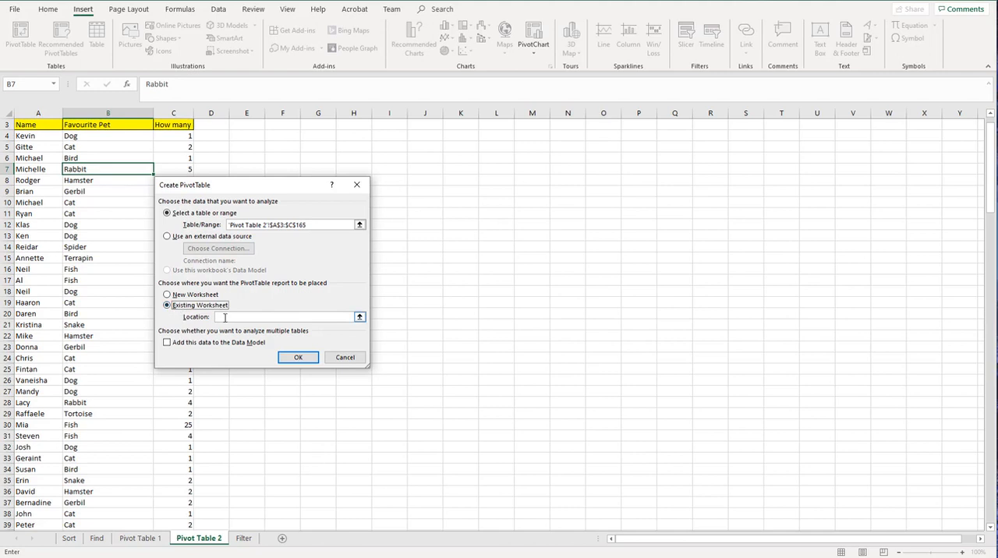
pyautogui.click(276, 121)
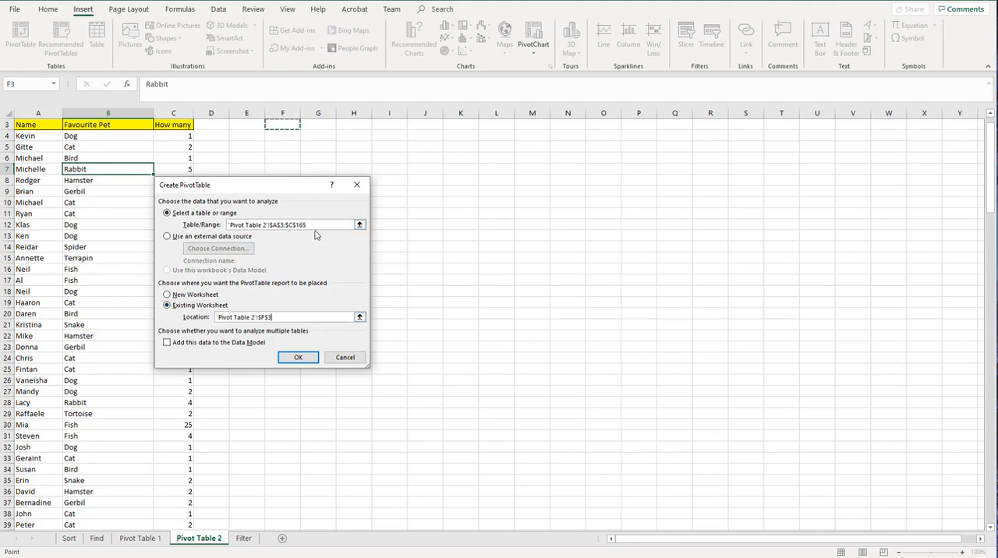
pyautogui.click(306, 358)
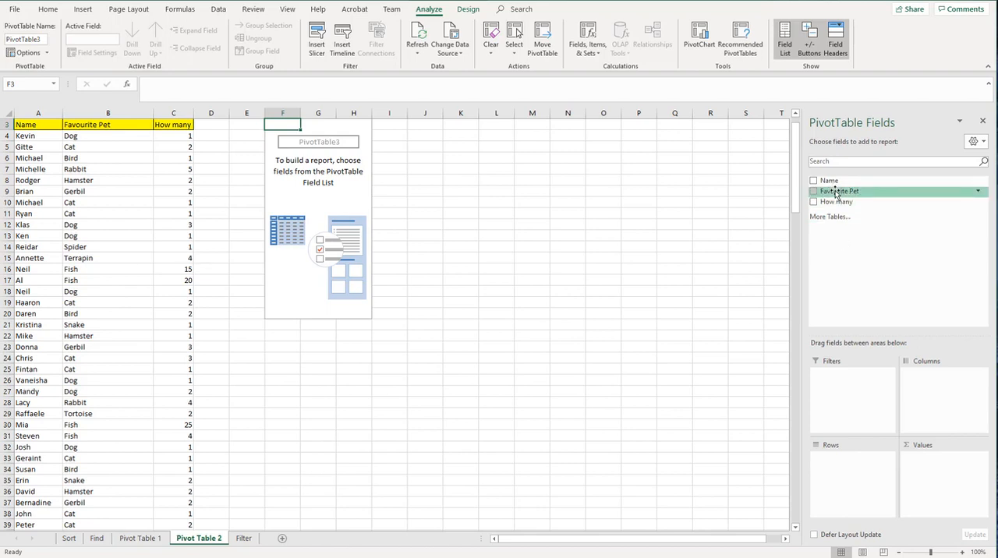
pyautogui.moveTo(837, 193); pyautogui.dragTo(851, 465)
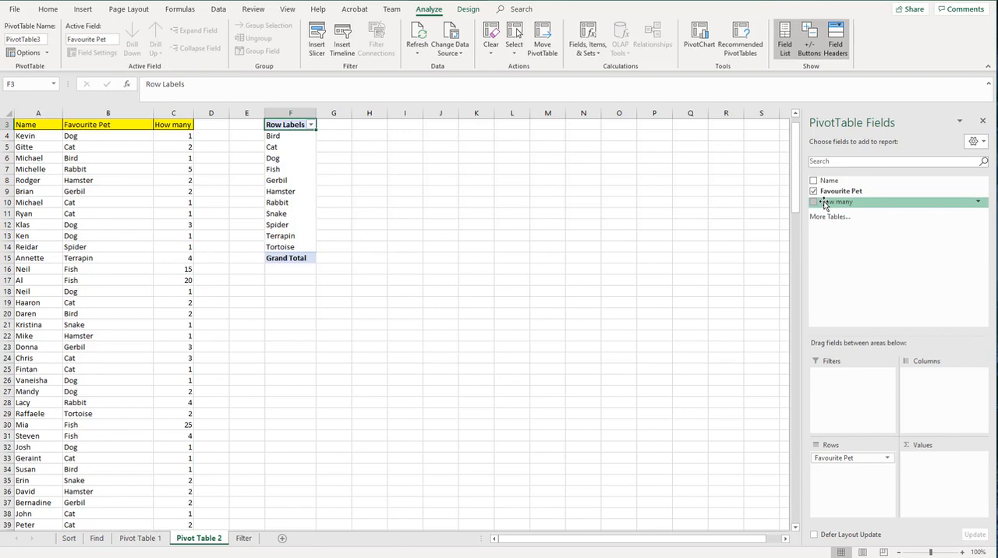
pyautogui.moveTo(837, 207); pyautogui.dragTo(930, 464)
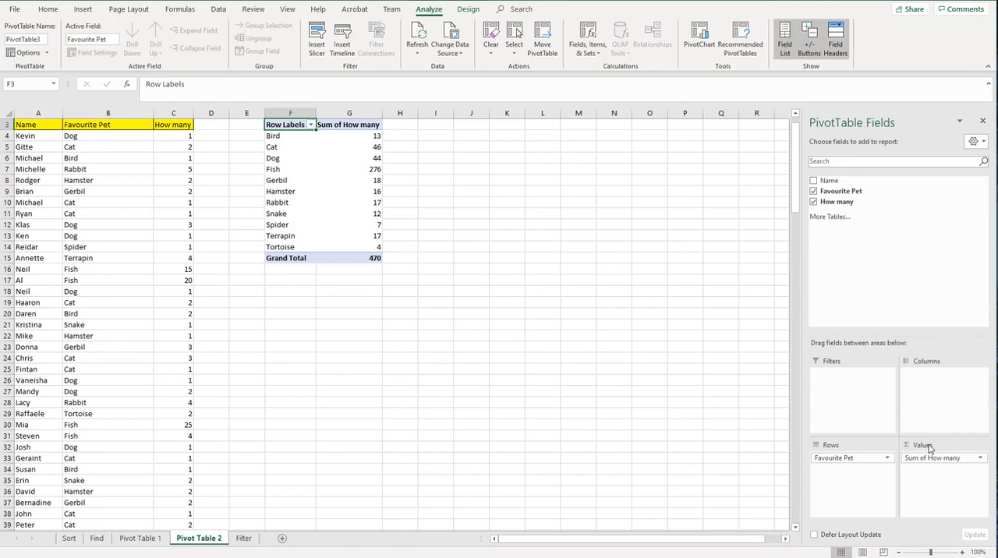
# Step: Summarize the How many values in the pet PivotTable by Count
pyautogui.click(980, 459)
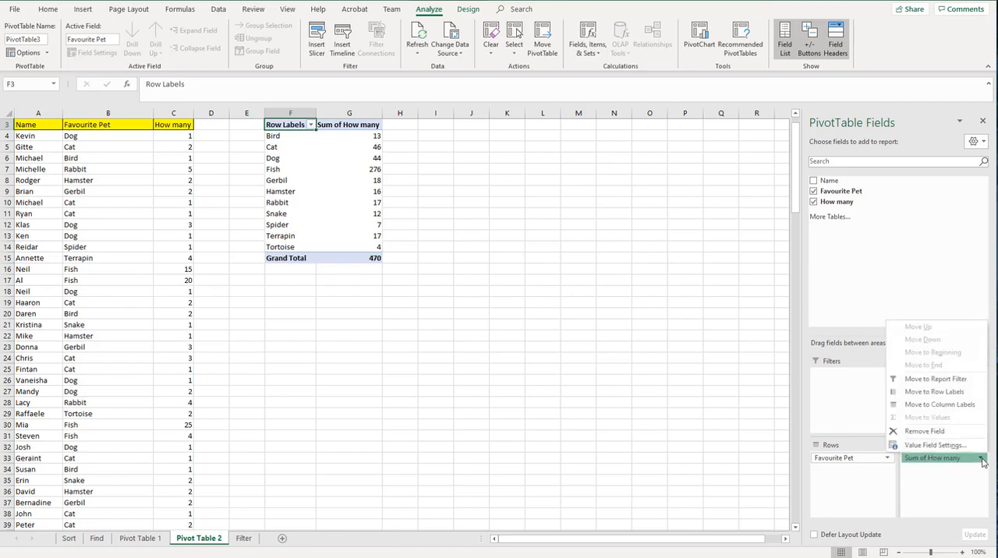
pyautogui.click(935, 445)
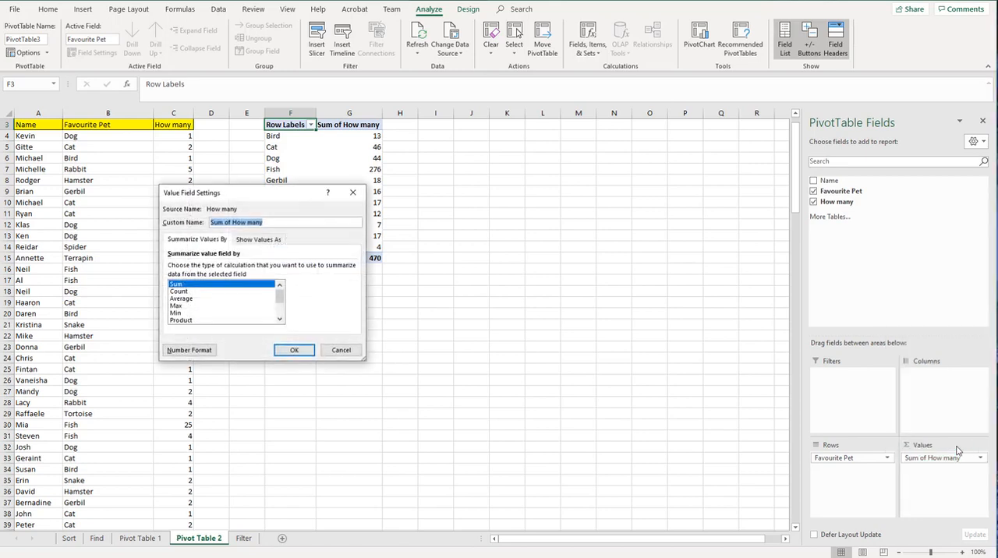
pyautogui.click(215, 291)
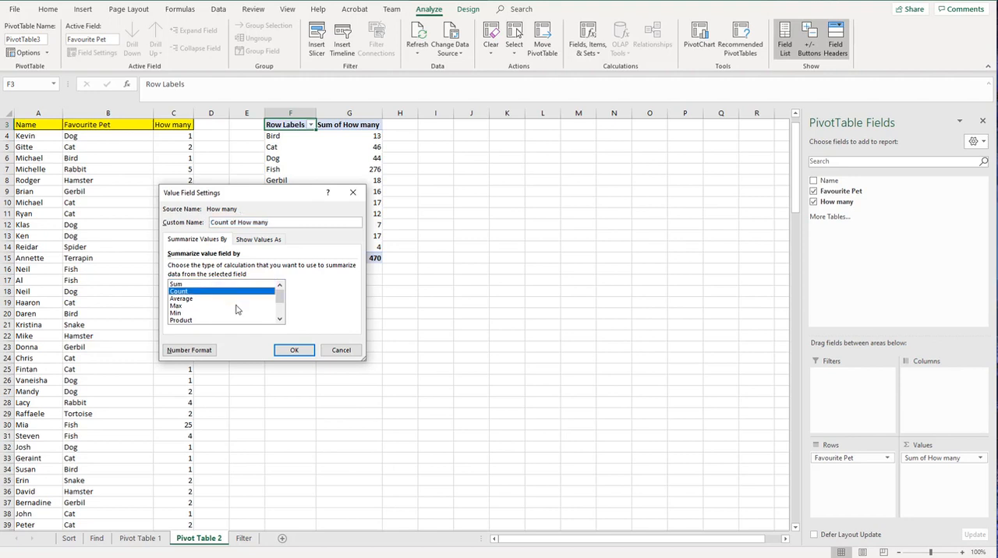
pyautogui.click(294, 350)
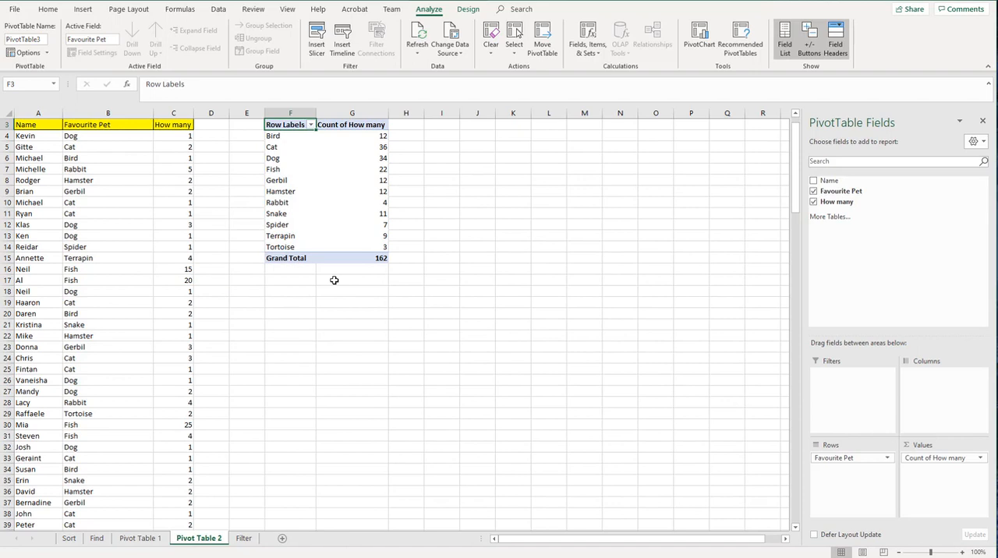
# Step: Summarize the How many values in the pet PivotTable by Average
pyautogui.click(964, 460)
pyautogui.click(943, 446)
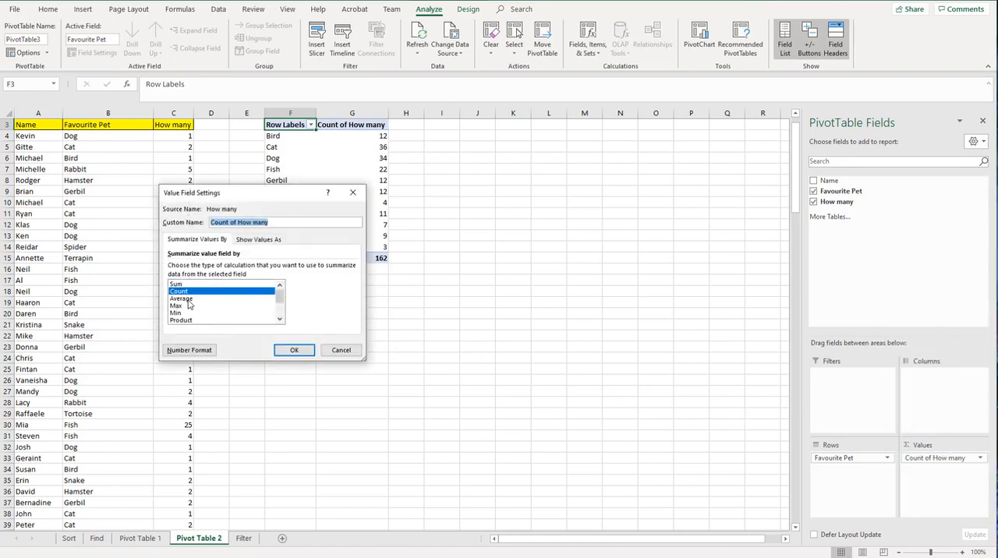
pyautogui.click(186, 299)
pyautogui.click(294, 350)
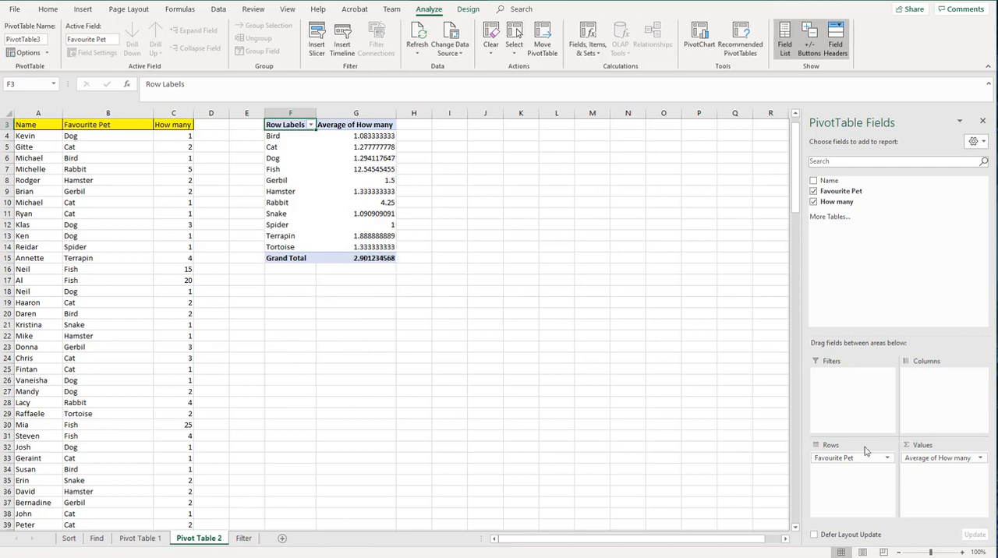
# Step: Summarize the How many values in the pet PivotTable by Max
pyautogui.click(930, 460)
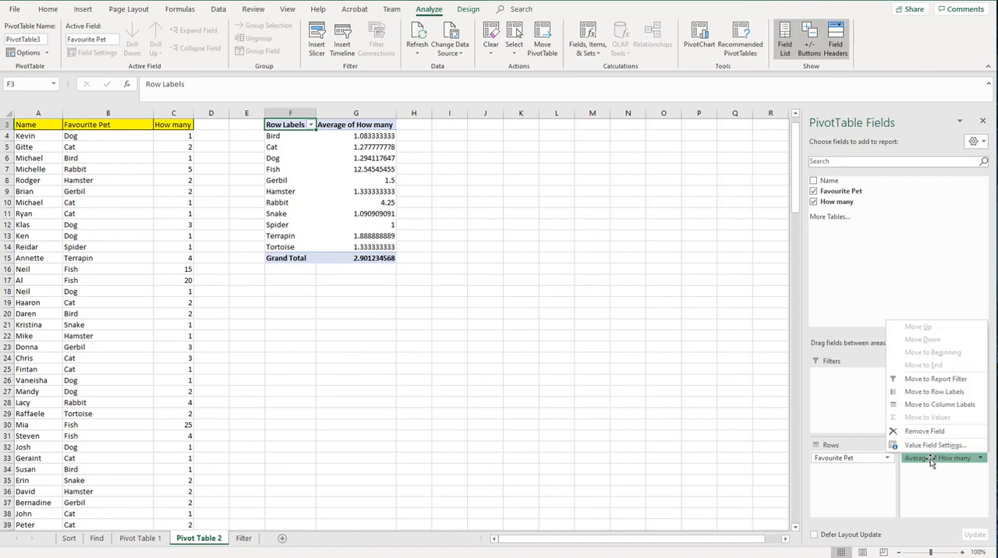
pyautogui.click(932, 446)
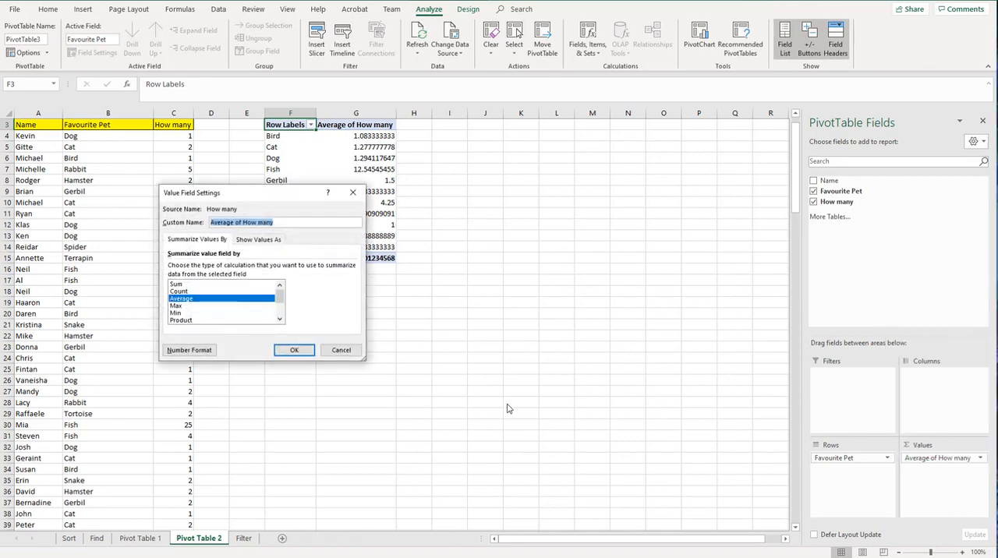
pyautogui.click(236, 305)
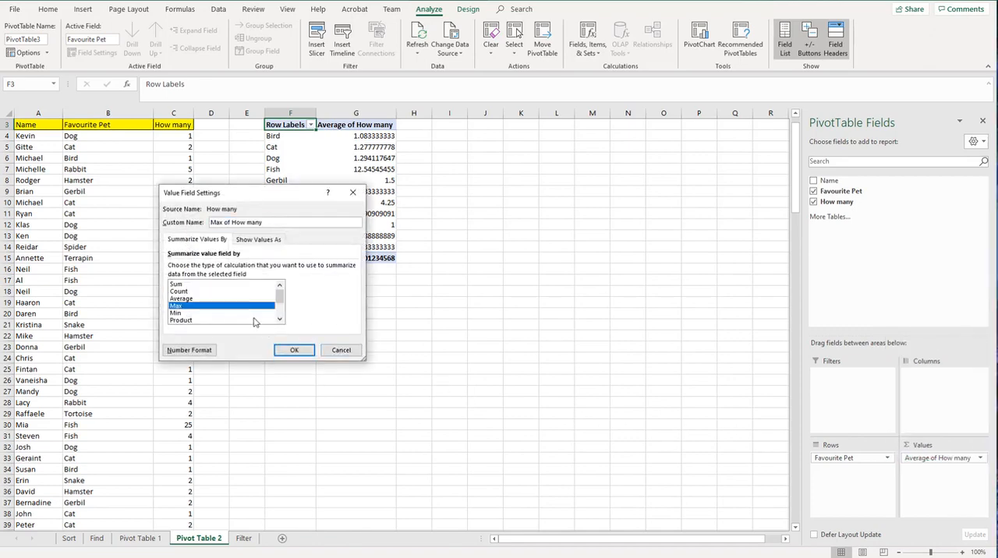
pyautogui.click(293, 350)
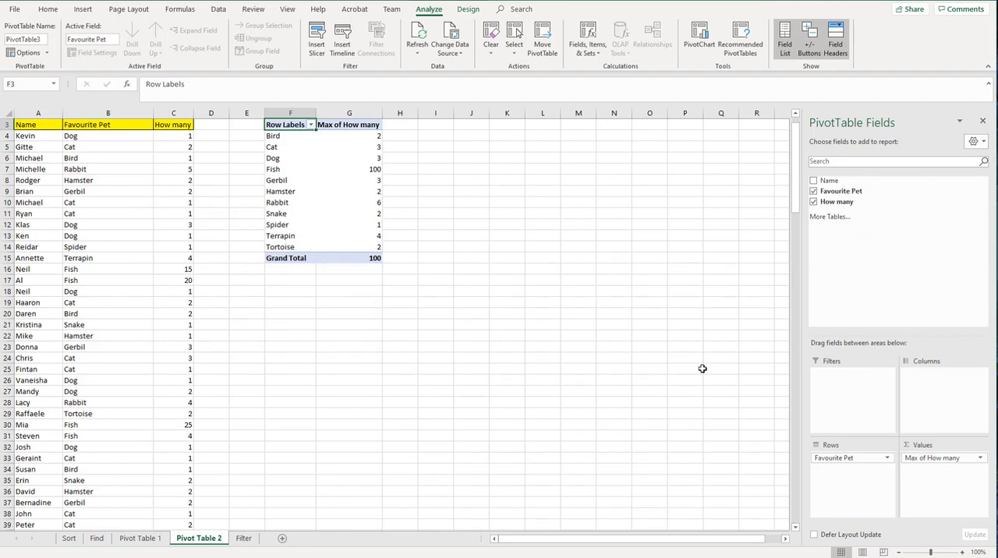
# Step: Summarize the How many values in the pet PivotTable by Min
pyautogui.click(980, 457)
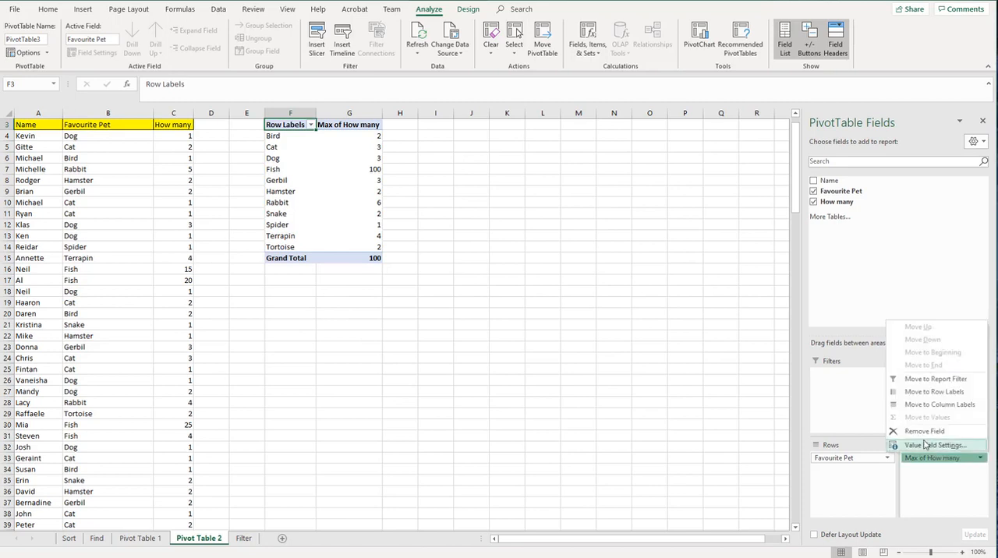
pyautogui.click(929, 445)
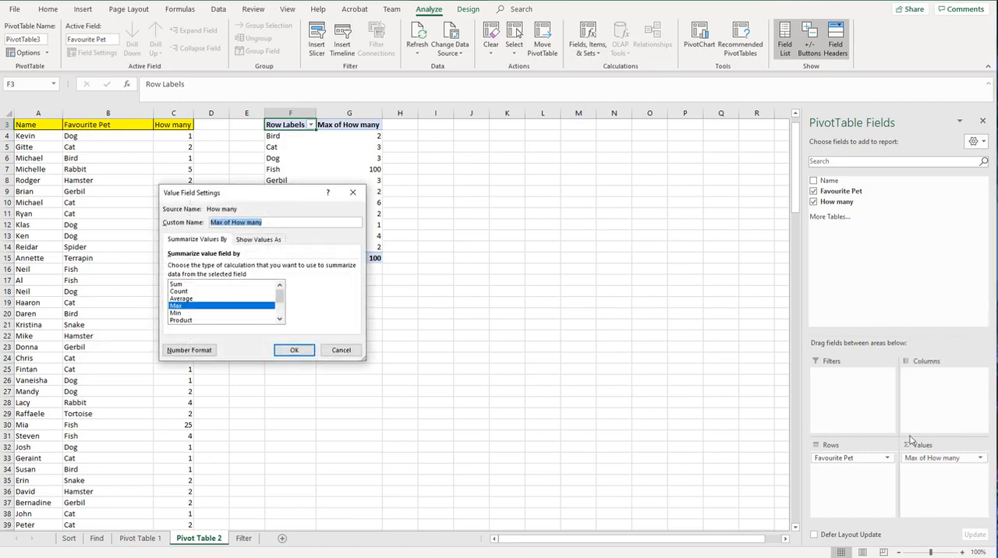
pyautogui.click(204, 312)
pyautogui.click(294, 350)
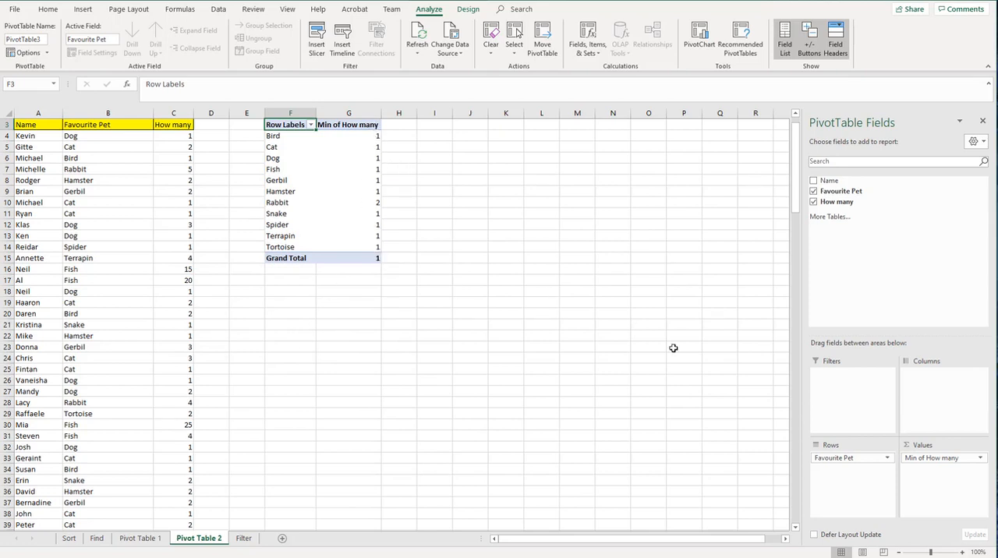
# Step: Set the How many values in the pet PivotTable back to being summarized by Sum
pyautogui.click(980, 458)
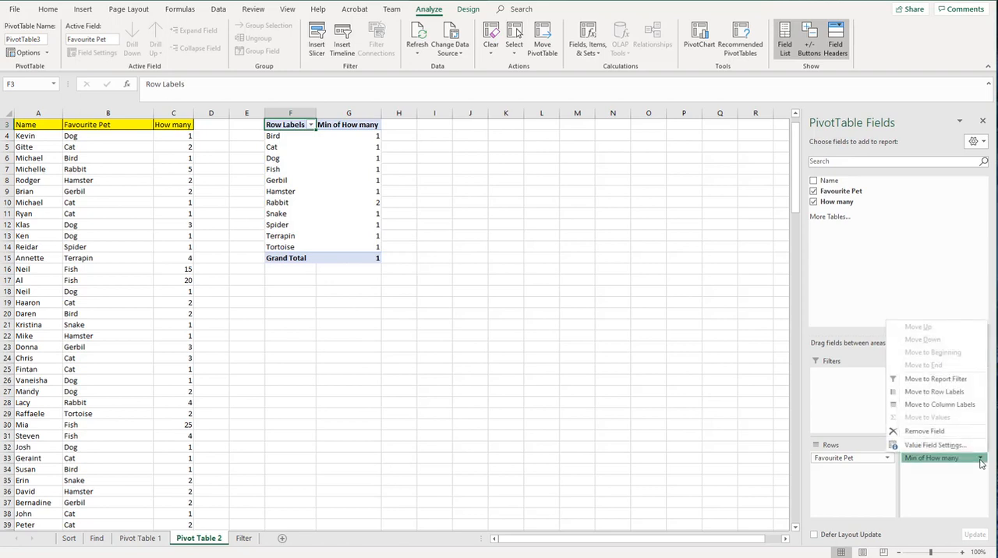
pyautogui.click(940, 445)
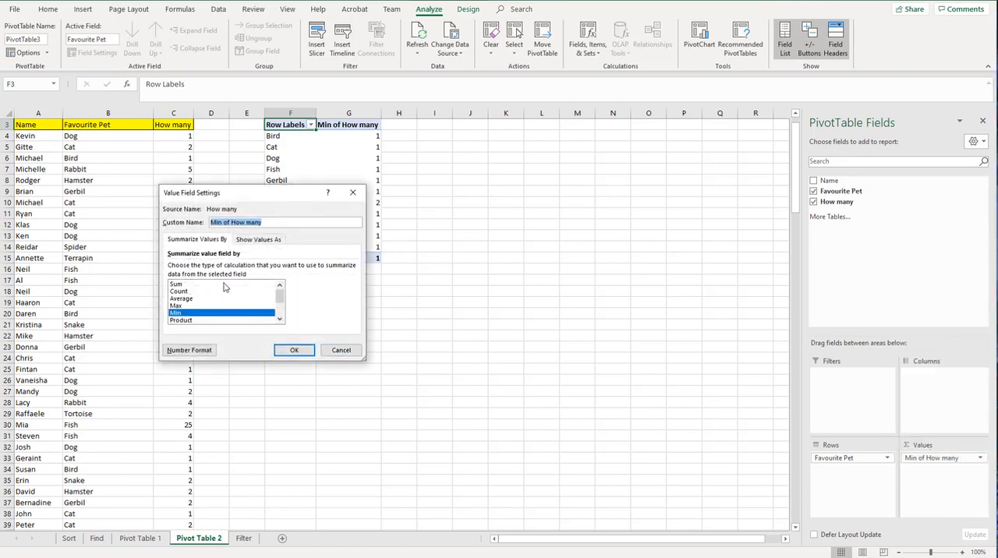
pyautogui.click(226, 284)
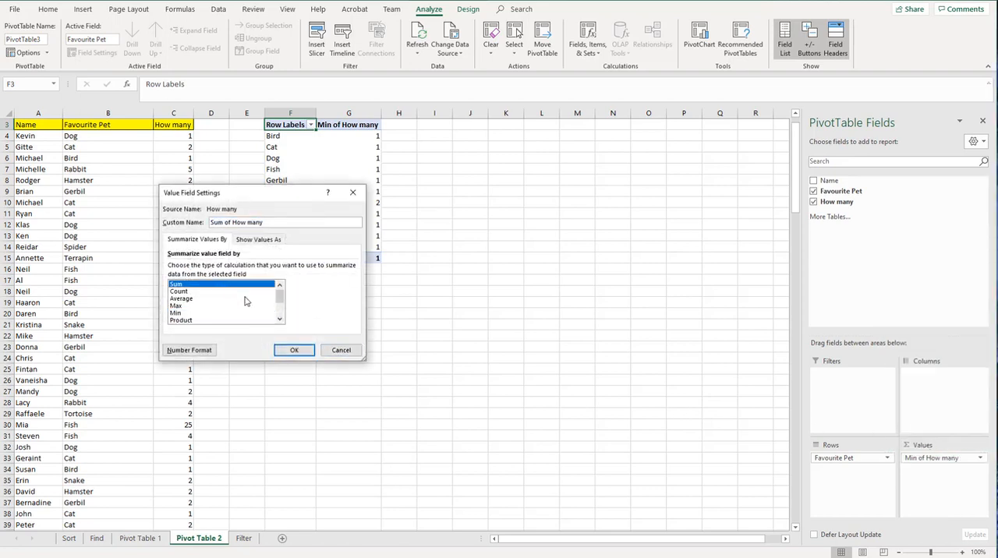
pyautogui.click(287, 350)
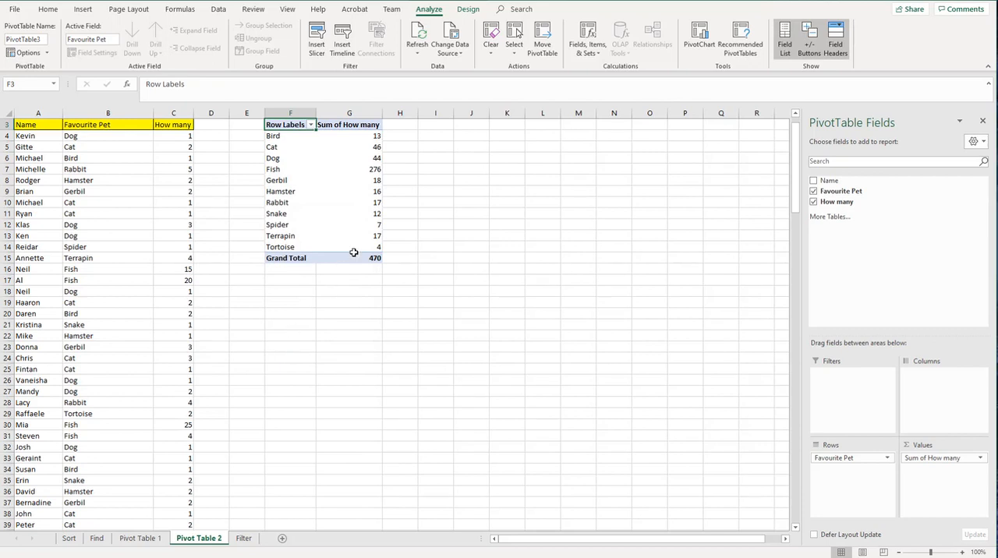
# Step: Add How many to the pet PivotTable's values a second time and summarize that second field by Count
pyautogui.moveTo(356, 245)
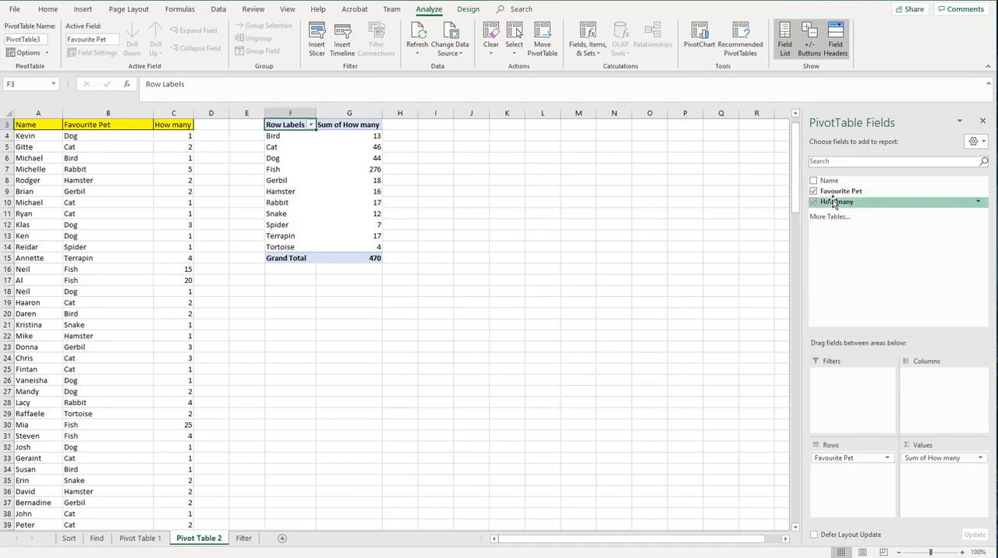
pyautogui.moveTo(834, 203); pyautogui.dragTo(925, 473)
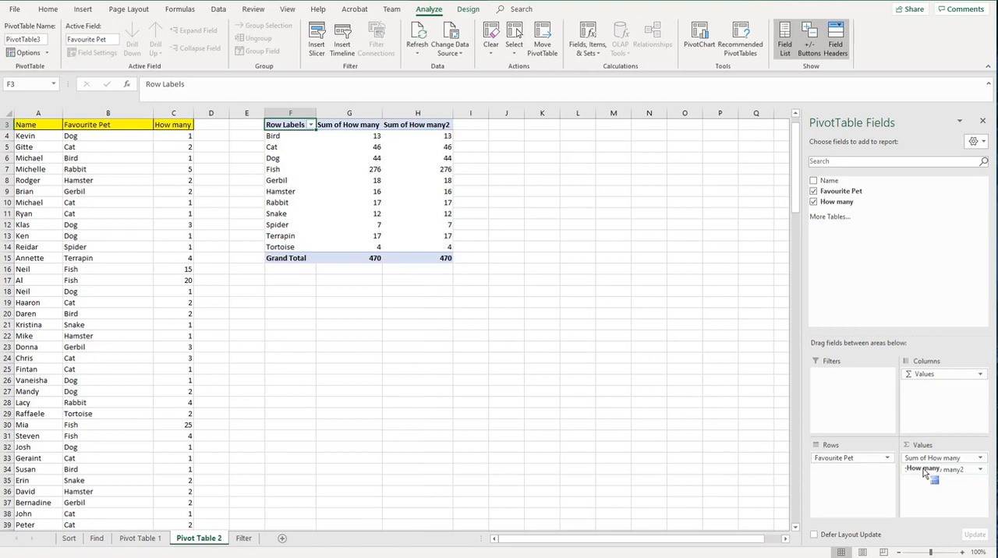
pyautogui.click(979, 472)
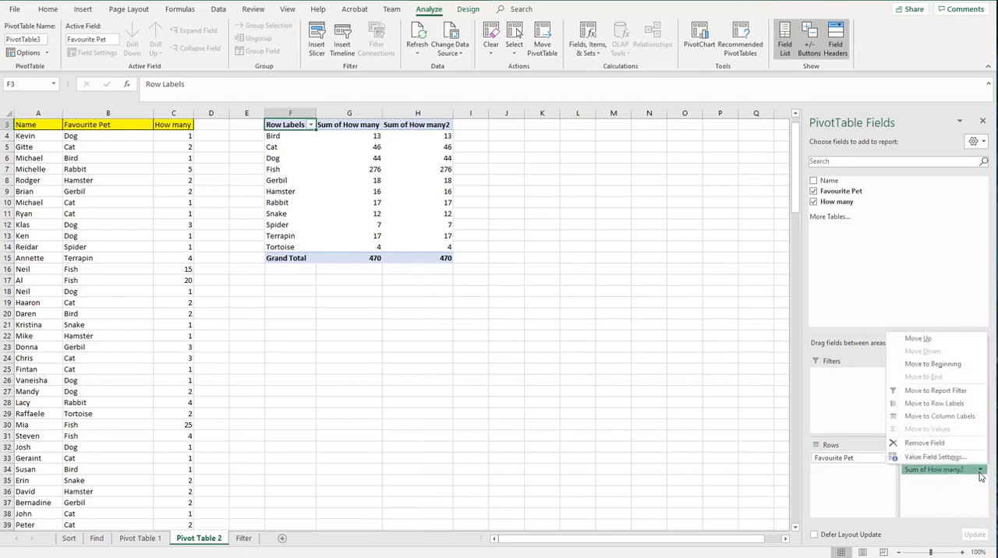
pyautogui.click(965, 460)
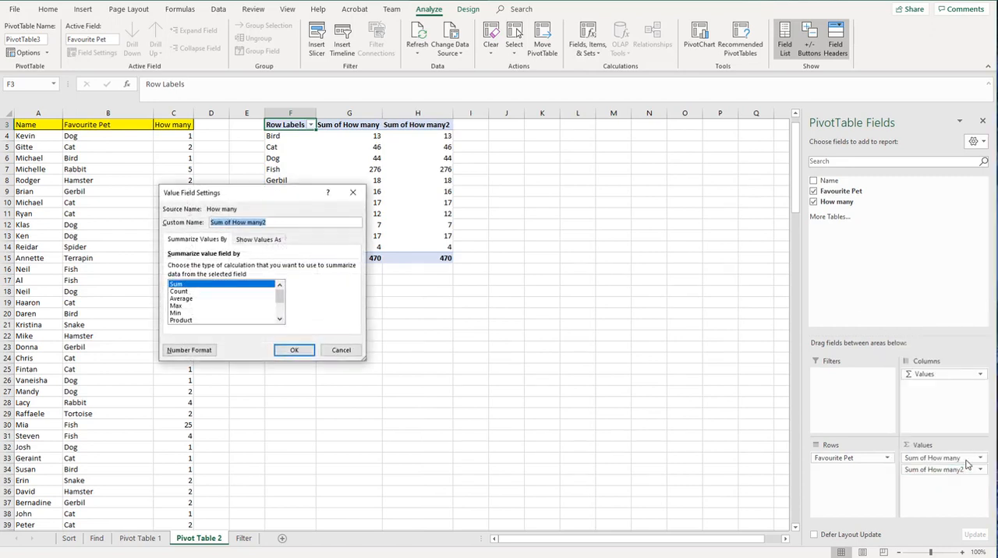
pyautogui.click(232, 292)
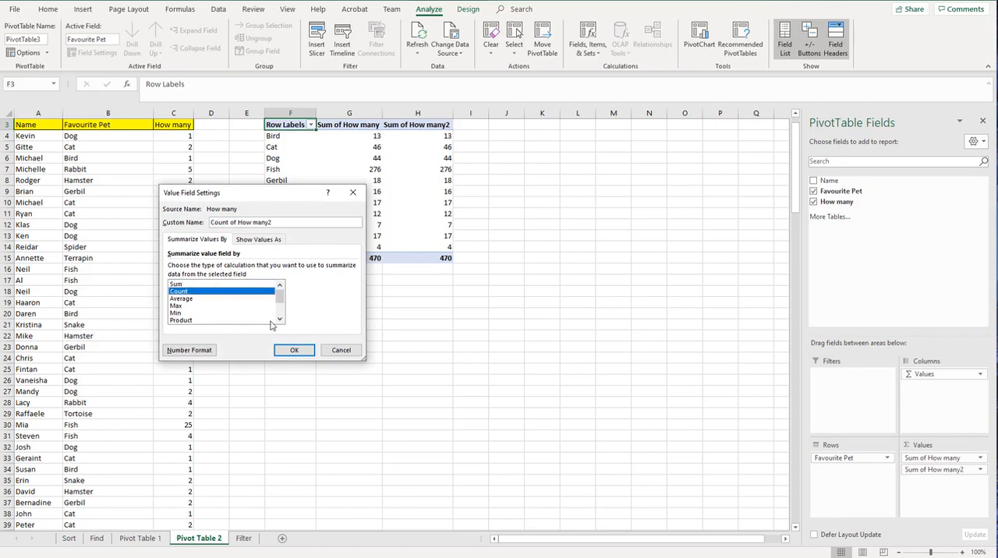
pyautogui.click(294, 350)
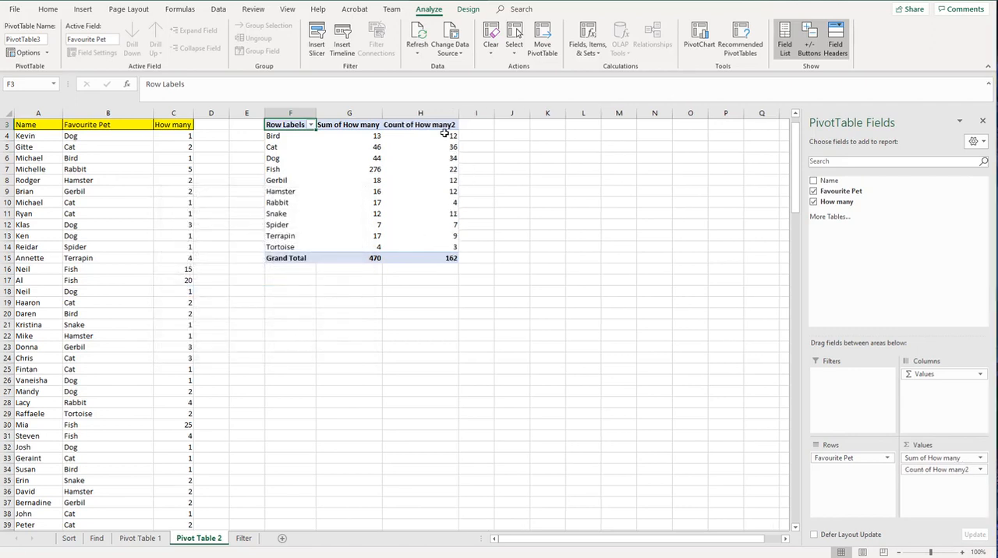
pyautogui.moveTo(421, 243)
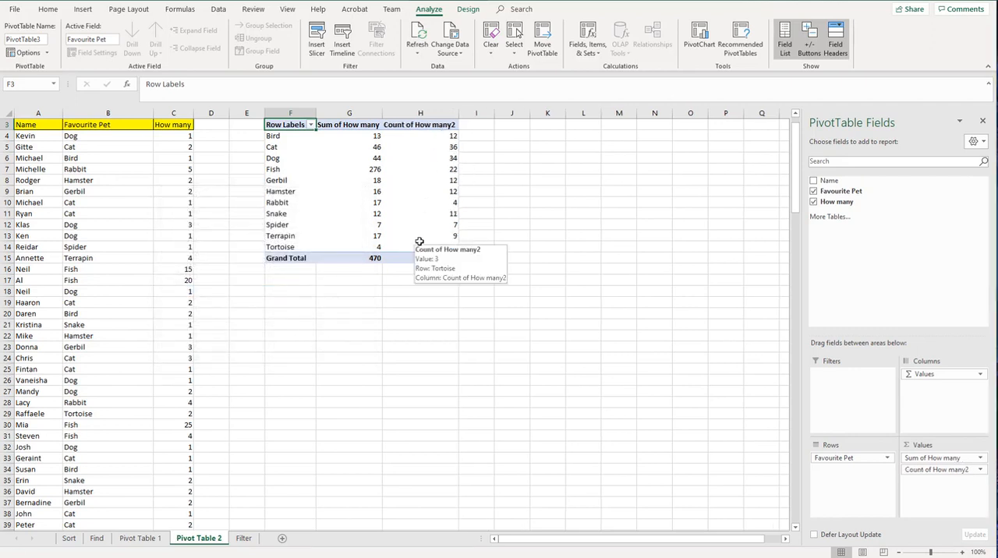
pyautogui.moveTo(426, 216)
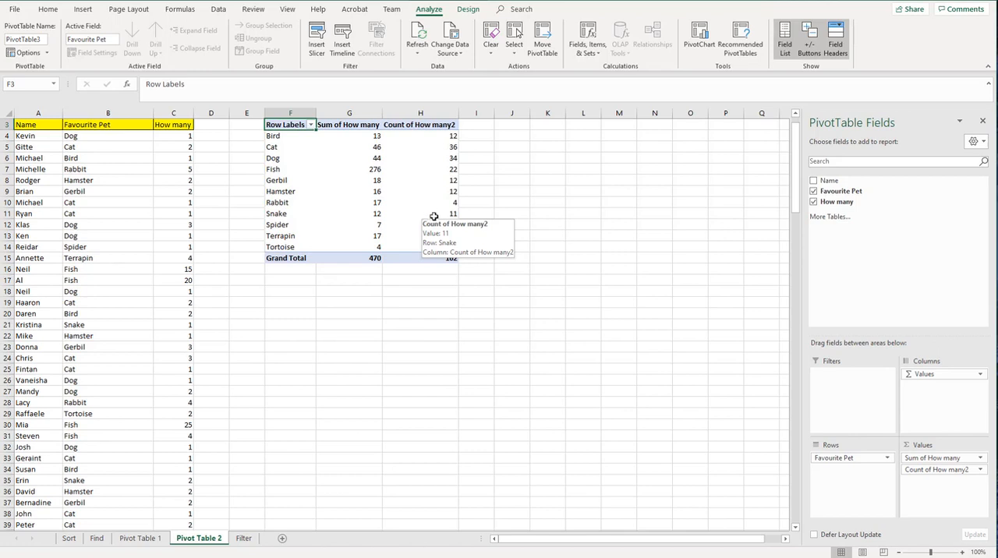
pyautogui.moveTo(353, 217)
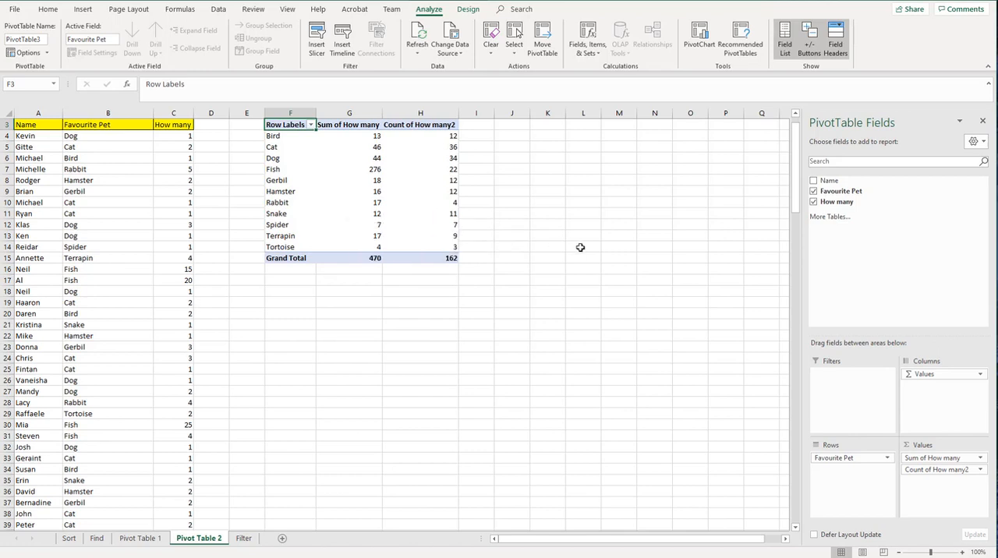
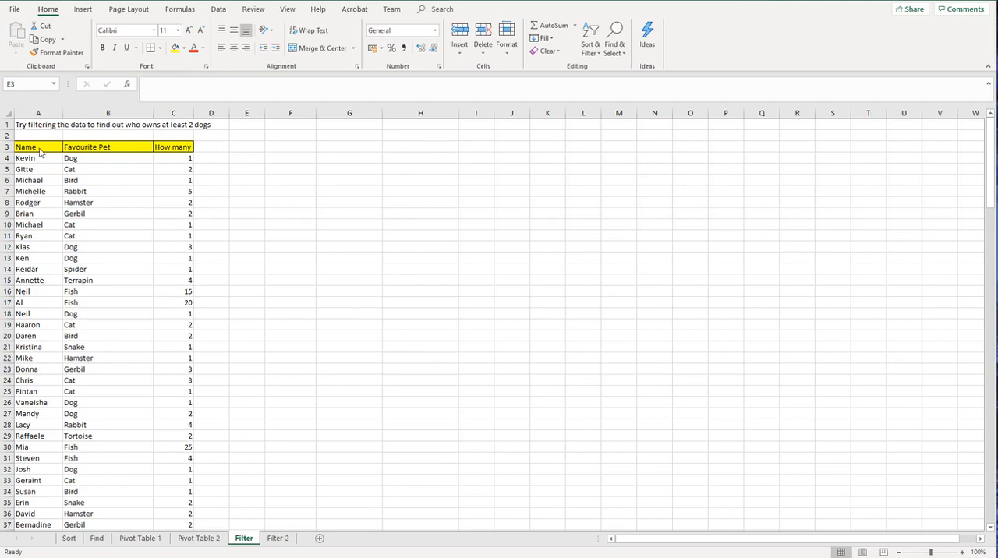
# Step: Turn on filtering for the header row of the pet-owner list, row 3
pyautogui.click(6, 148)
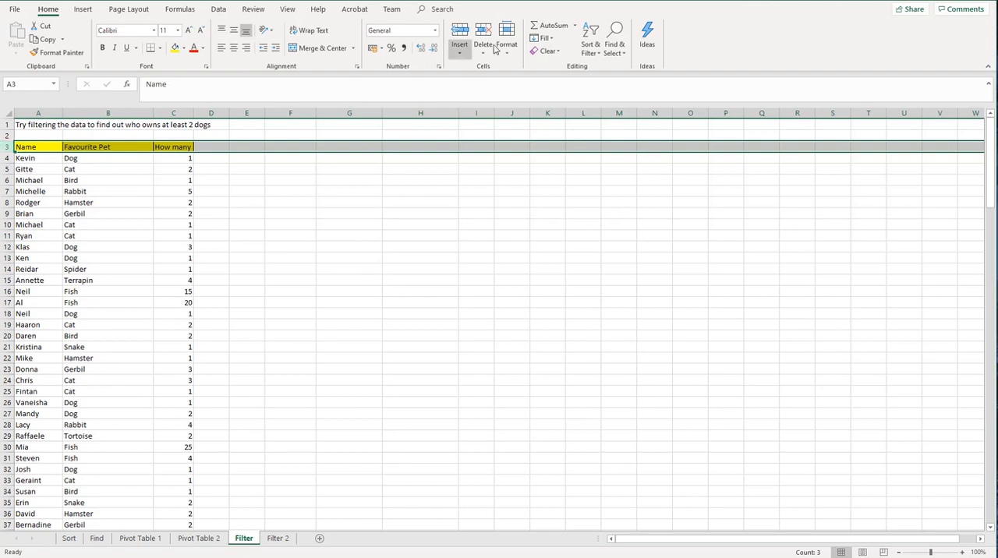
pyautogui.click(592, 53)
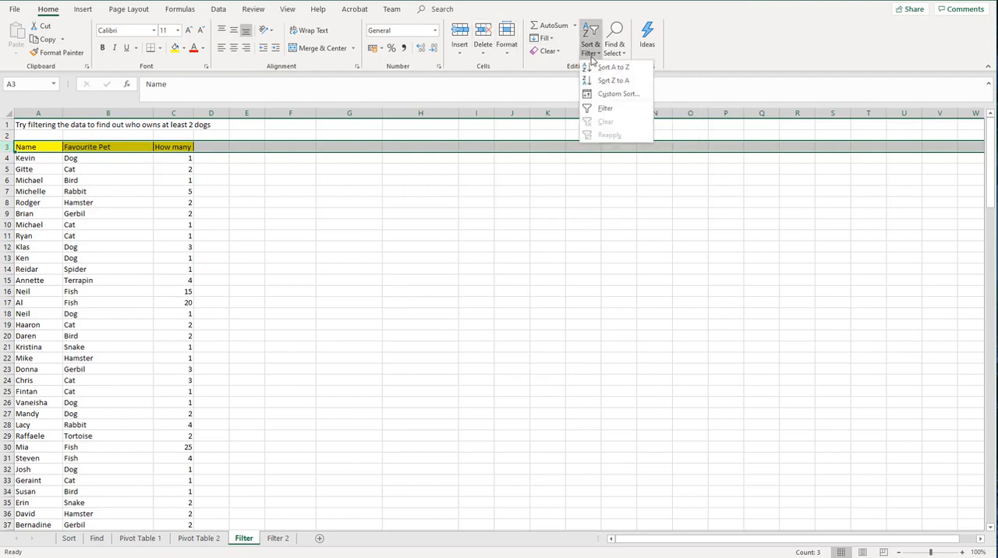
pyautogui.click(605, 109)
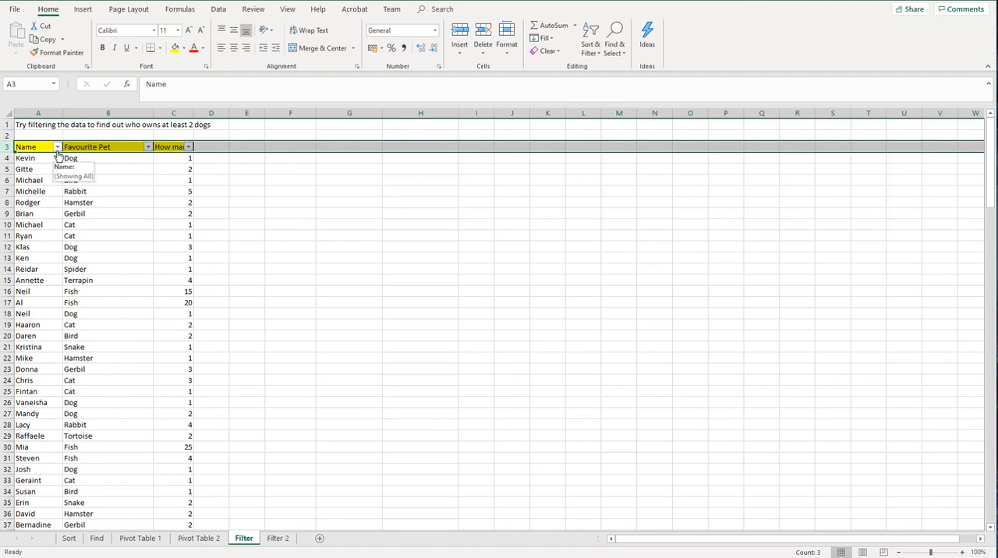
# Step: Filter the Favourite Pet column so that only Dog entries are shown
pyautogui.click(148, 148)
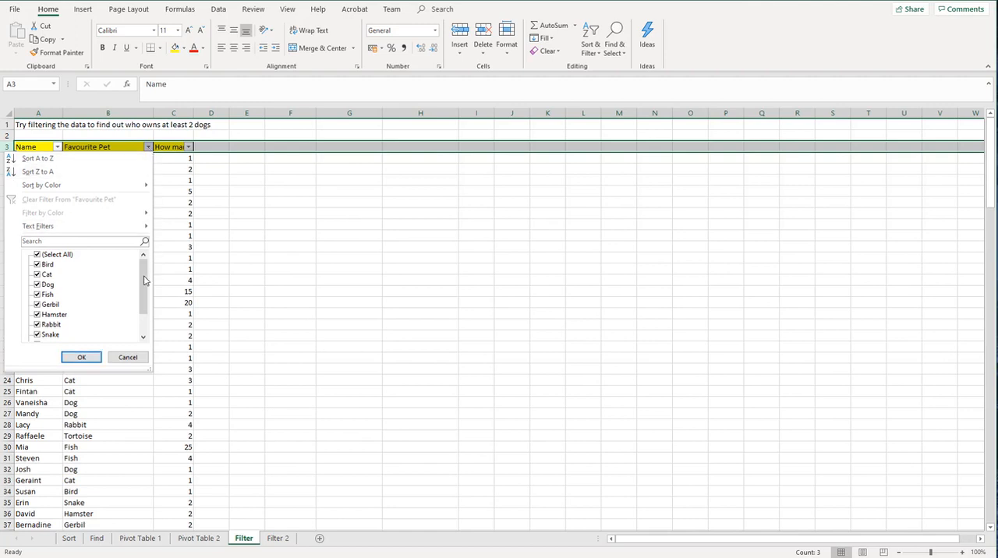
pyautogui.moveTo(144, 281)
pyautogui.mouseDown()
pyautogui.moveTo(146, 309)
pyautogui.moveTo(154, 278)
pyautogui.mouseUp()
pyautogui.click(41, 258)
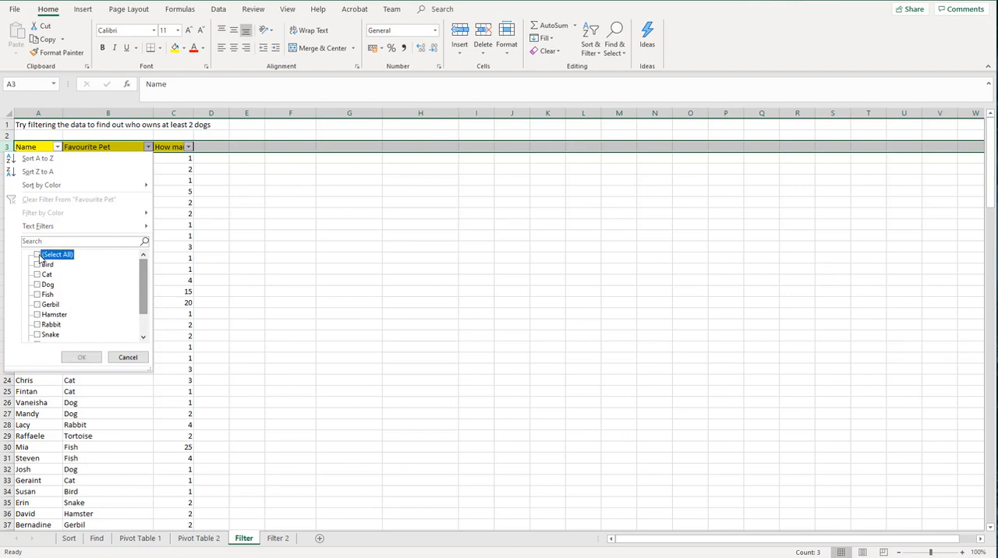
pyautogui.click(37, 286)
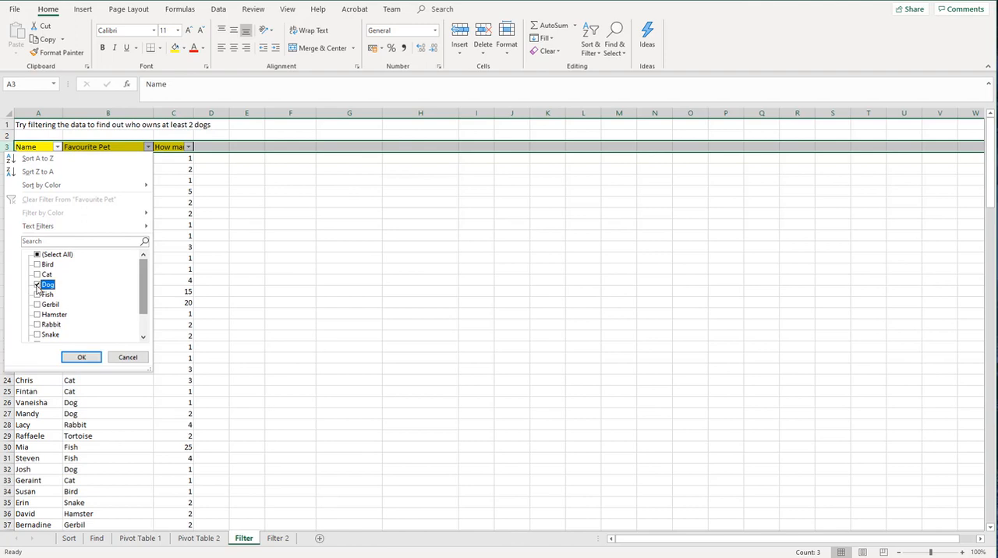
pyautogui.click(80, 358)
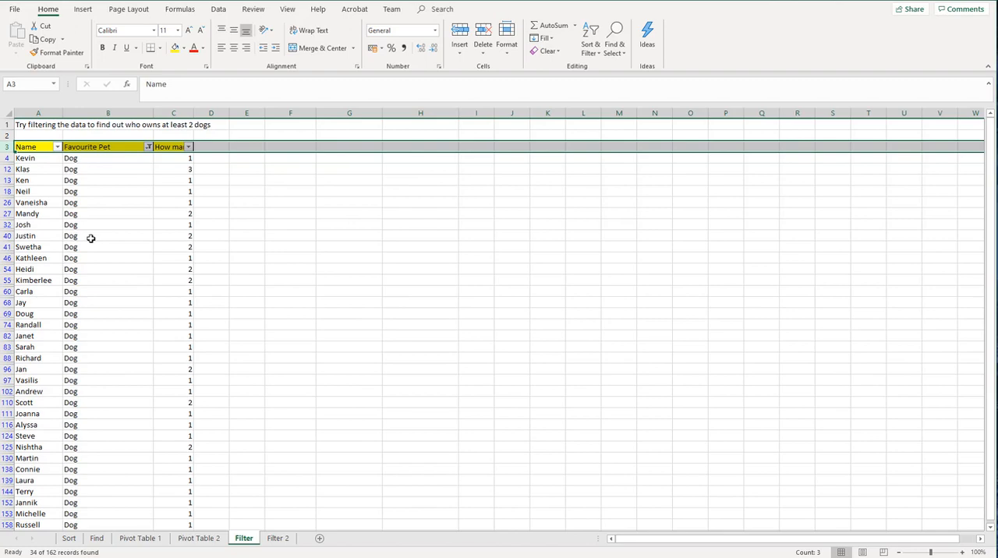
# Step: Filter the How many column to exclude the value 1, keeping 2 and 3
pyautogui.click(190, 149)
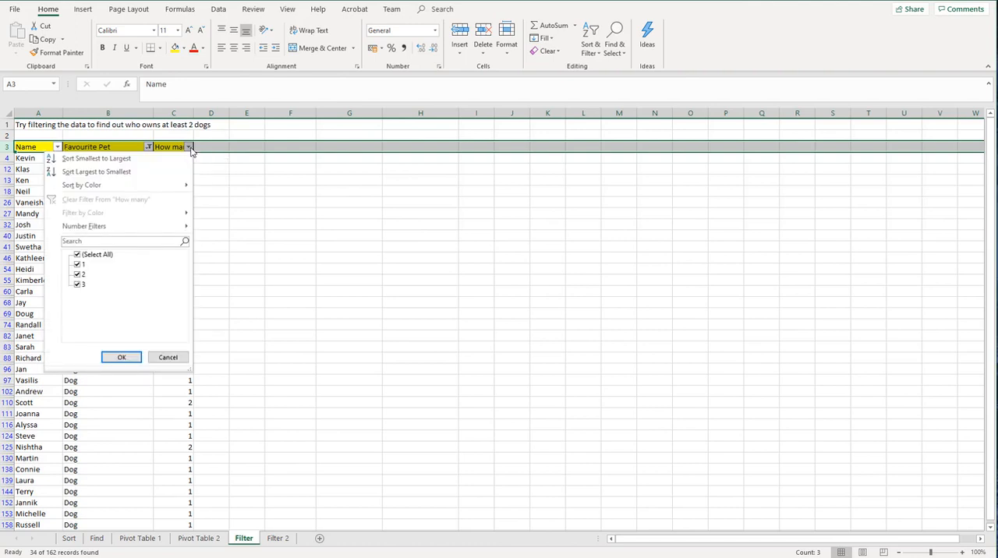
pyautogui.click(78, 265)
pyautogui.click(121, 357)
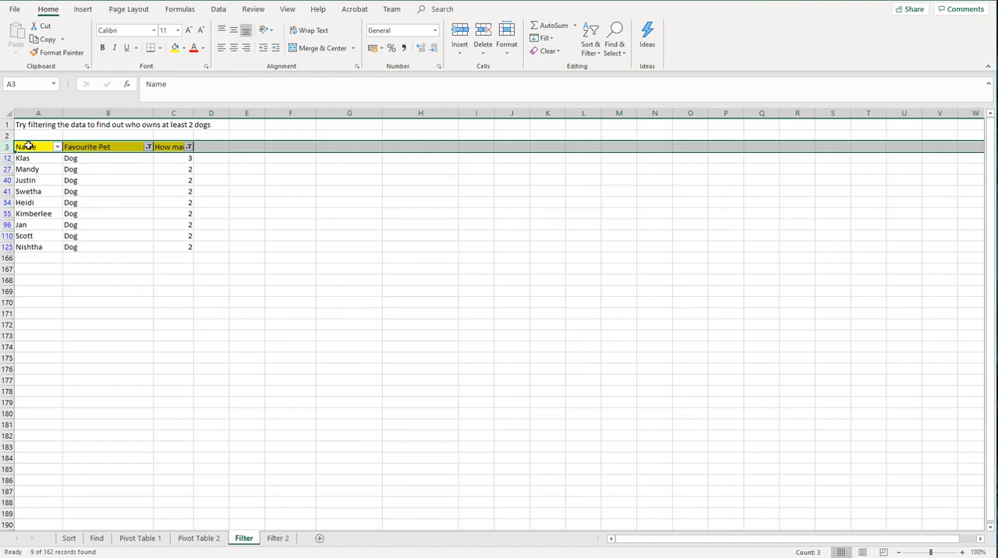
# Step: Copy the filtered dog owners with their headers and paste them below the list, starting at A169
pyautogui.moveTo(28, 146); pyautogui.dragTo(162, 249)
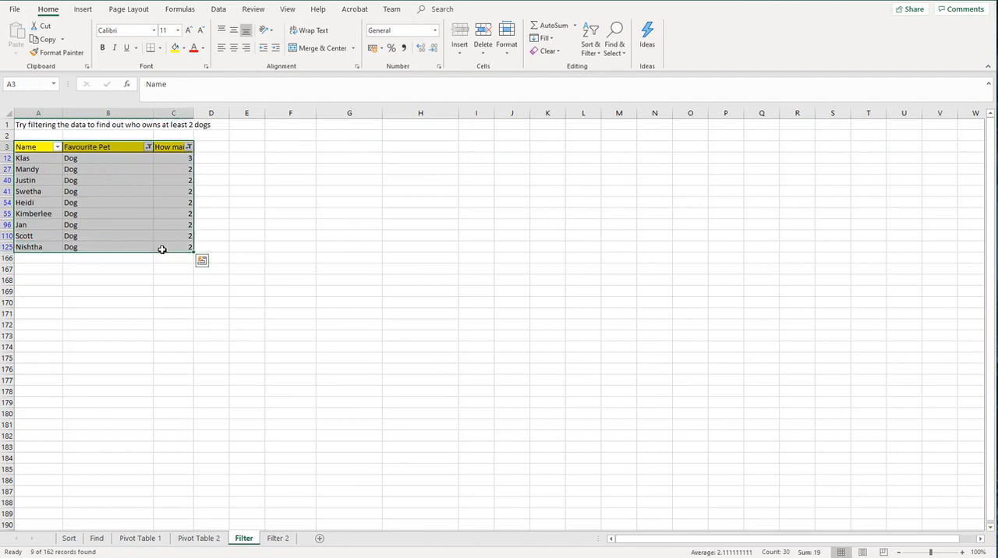
pyautogui.hotkey('ctrl', 'c')
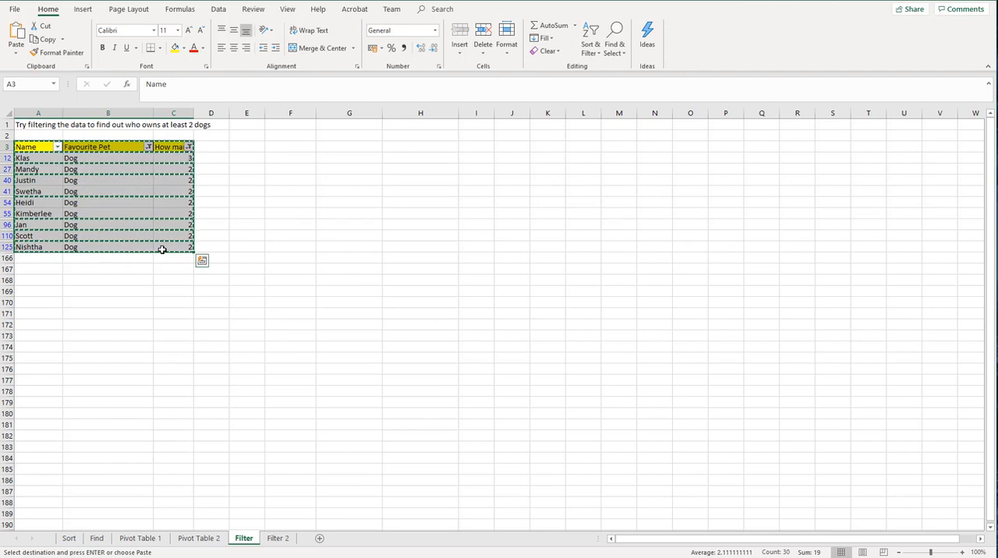
pyautogui.click(31, 292)
pyautogui.rightClick(31, 295)
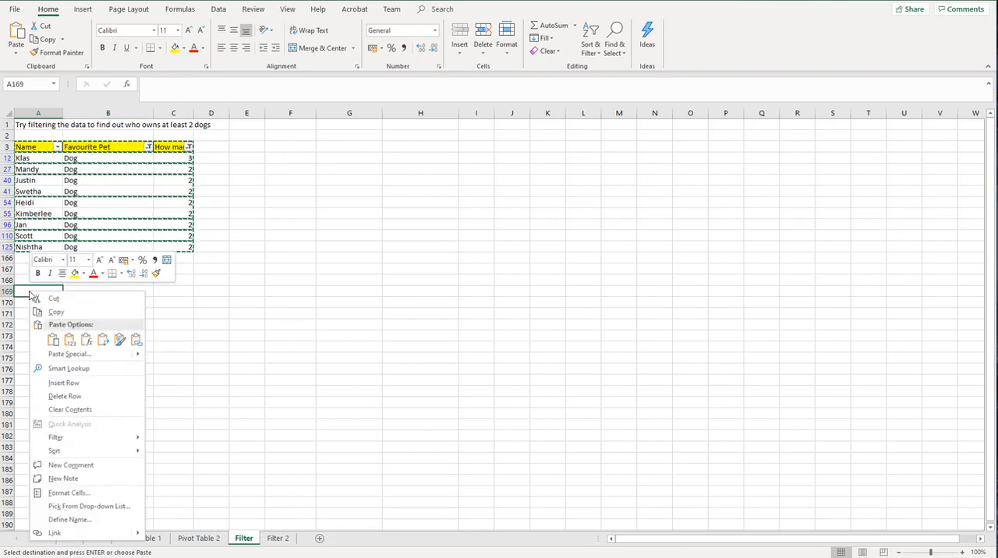
pyautogui.click(53, 340)
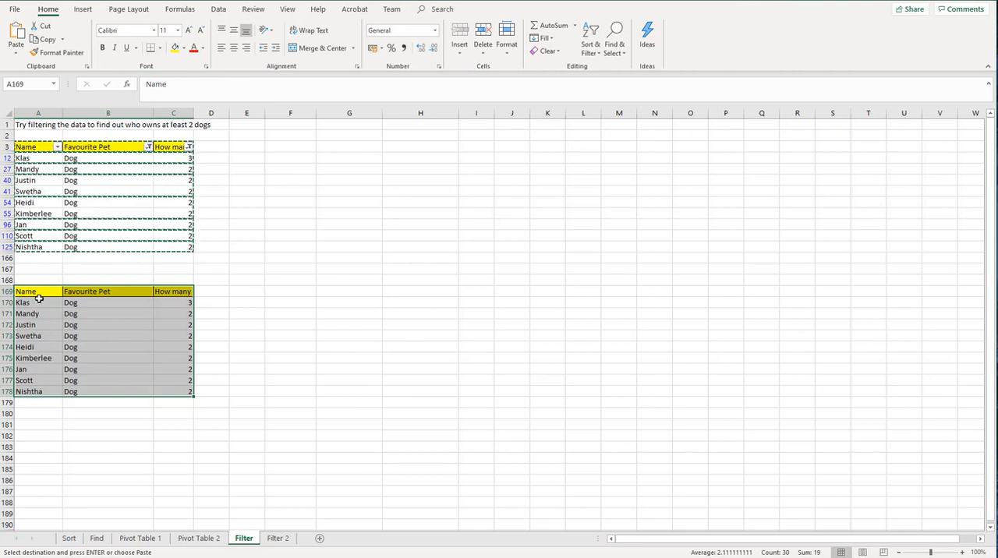
pyautogui.click(169, 389)
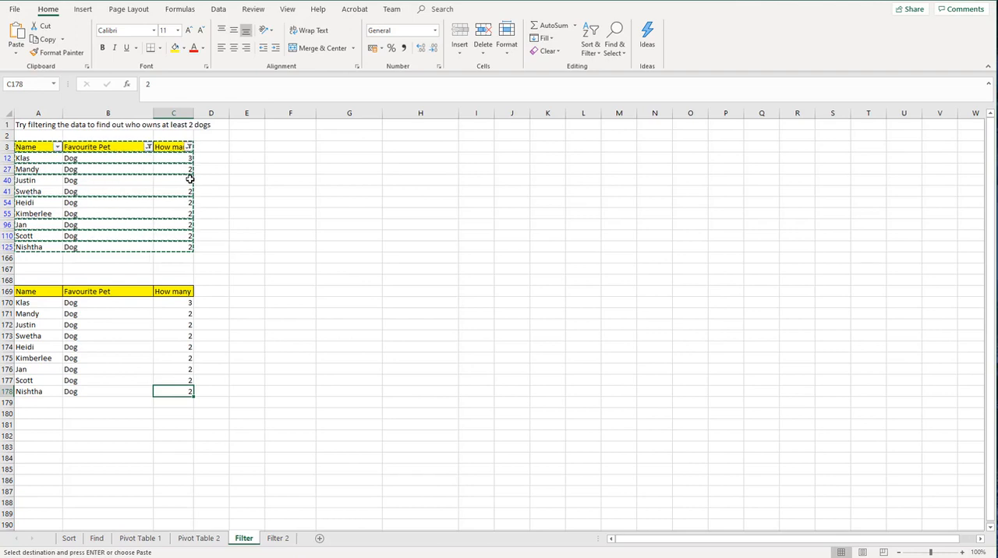
# Step: Reset the How many and Favourite Pet filters to include all values
pyautogui.click(189, 147)
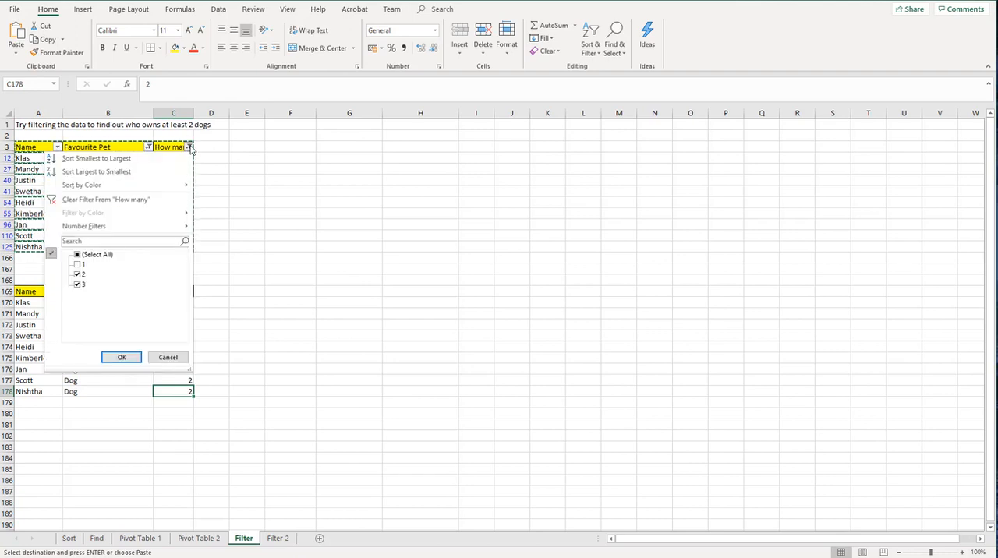
pyautogui.click(78, 256)
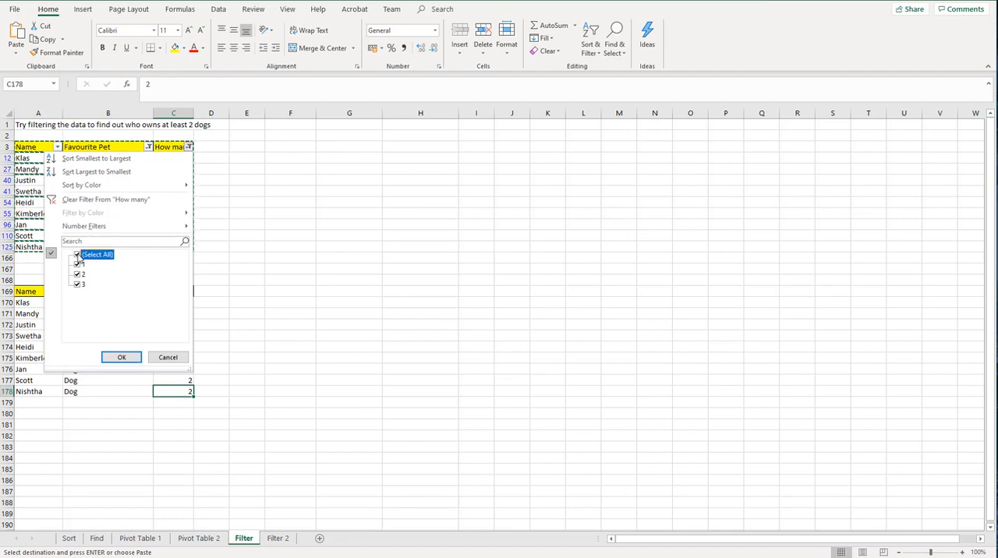
pyautogui.click(118, 358)
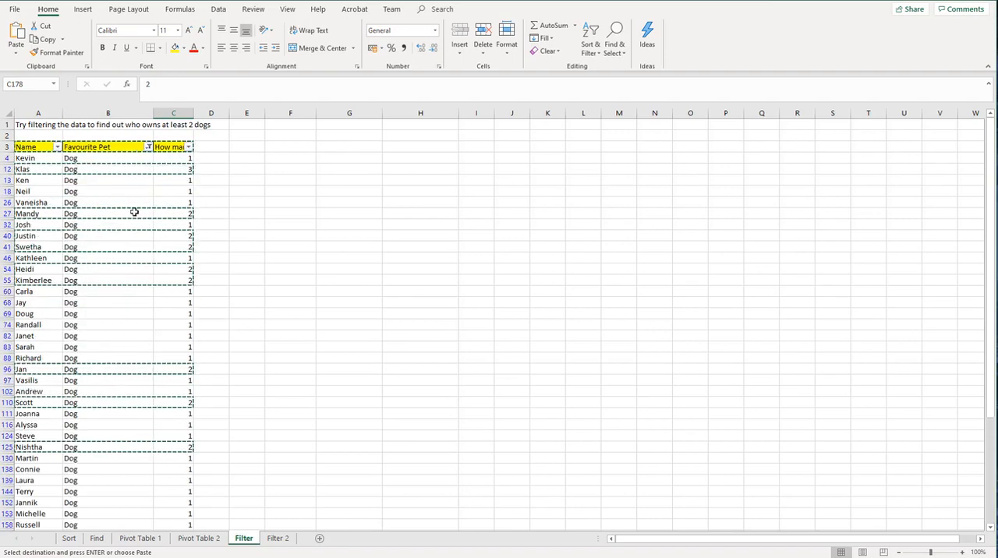
pyautogui.click(147, 148)
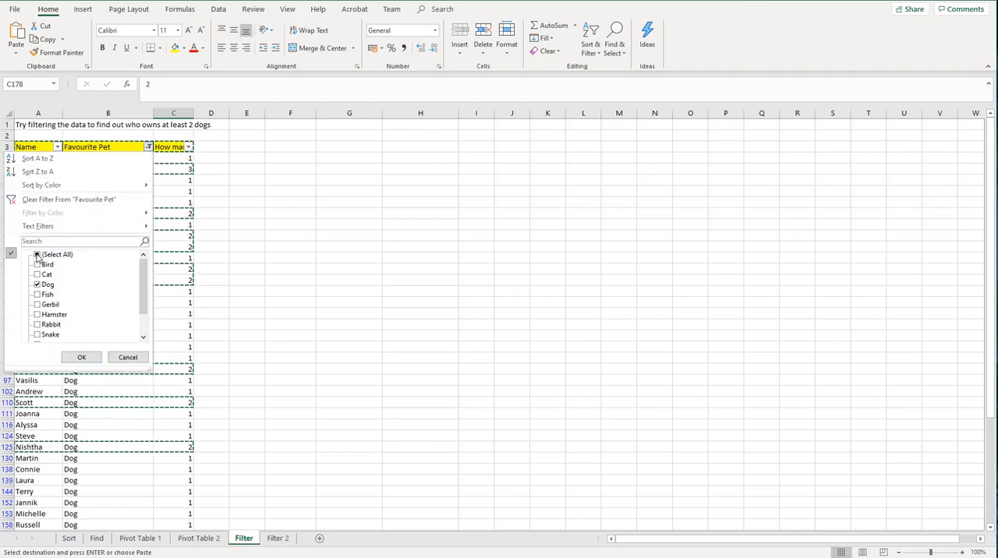
pyautogui.click(46, 258)
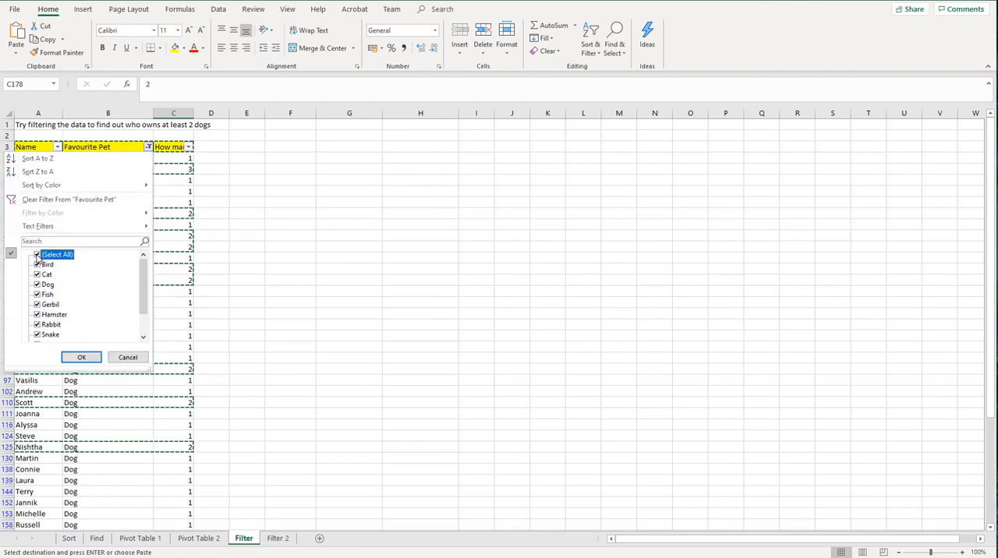
pyautogui.click(81, 358)
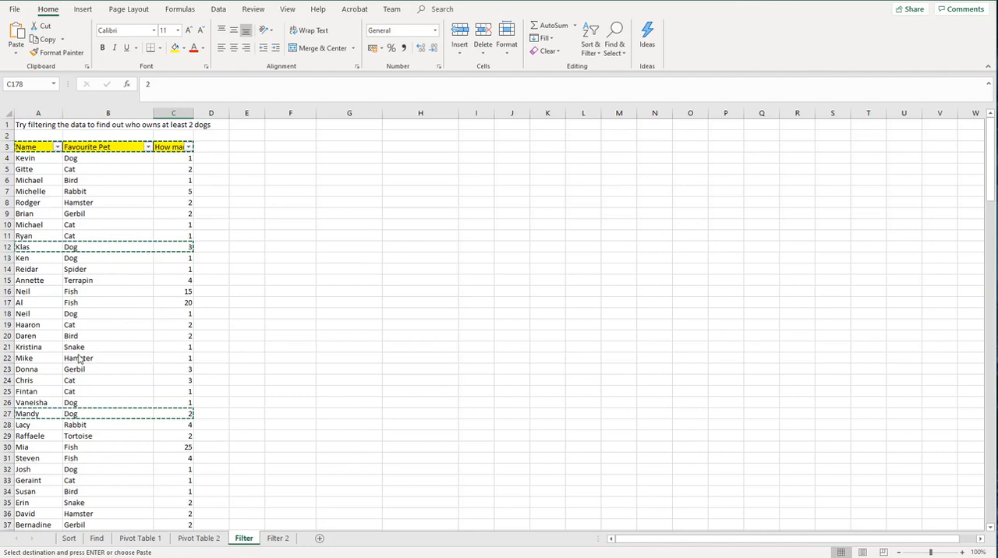
# Step: Filter the How many column to exclude 1, 2, 3, 4, 5, 6 and 9, keeping the values from 12 up
pyautogui.click(189, 147)
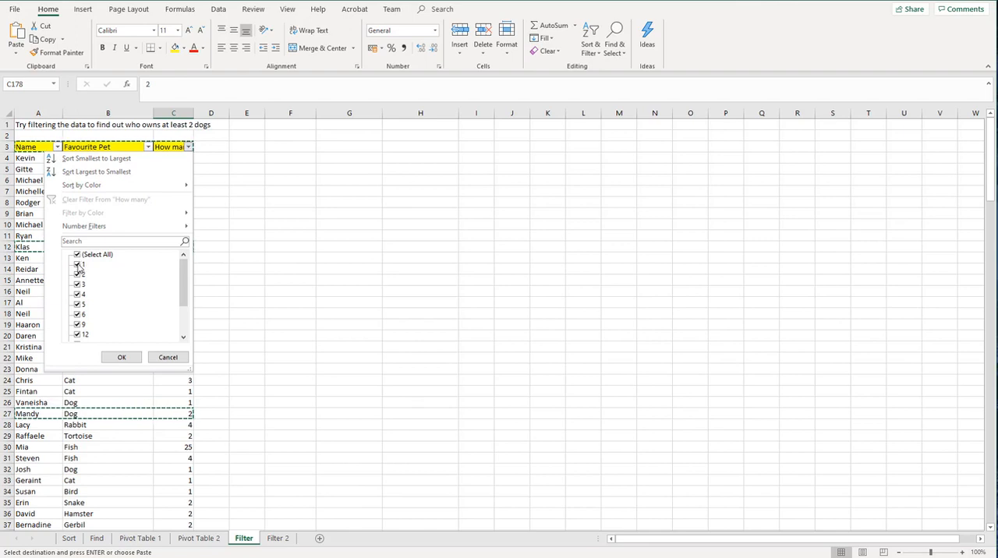
pyautogui.click(78, 265)
pyautogui.click(78, 275)
pyautogui.click(78, 284)
pyautogui.click(77, 293)
pyautogui.click(78, 304)
pyautogui.click(77, 314)
pyautogui.click(78, 323)
pyautogui.scroll(-2, 87, 323)
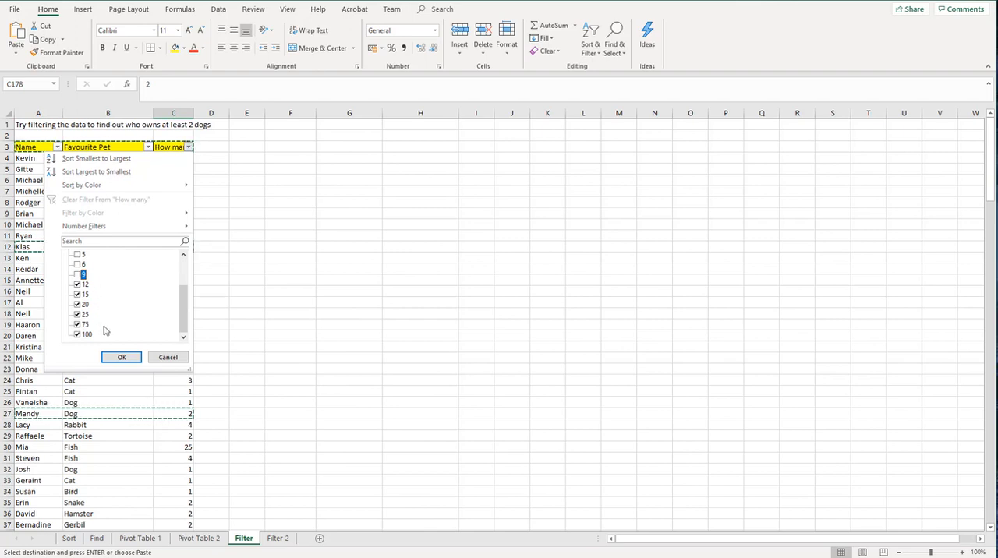
pyautogui.click(120, 357)
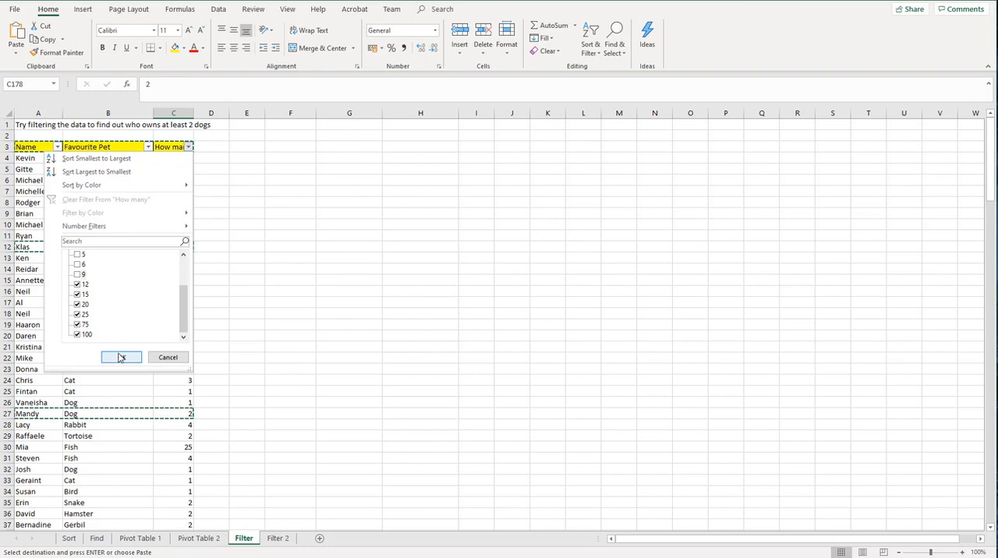
pyautogui.click(121, 357)
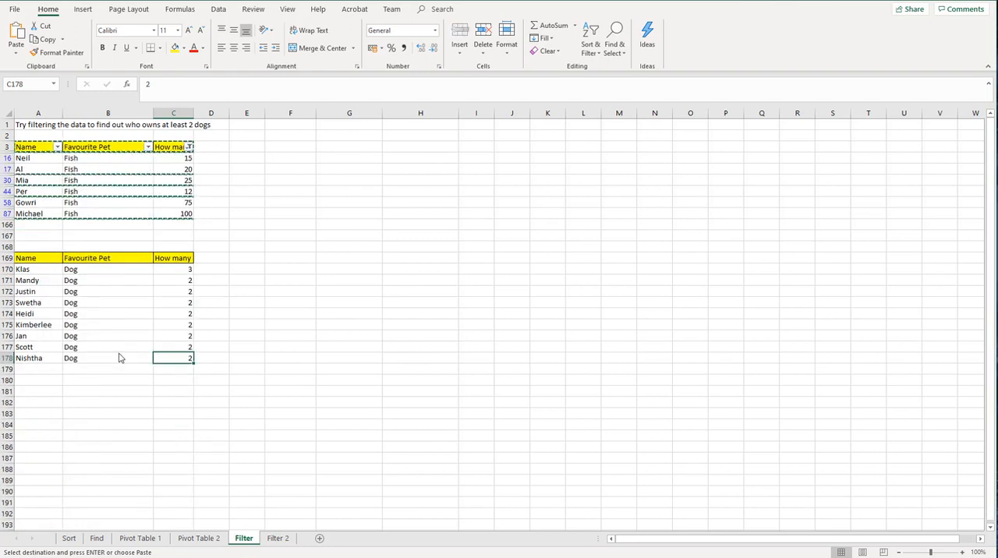
# Step: Copy the filtered fish owners with their headers and paste them below the copied dog list, starting at A181
pyautogui.click(249, 182)
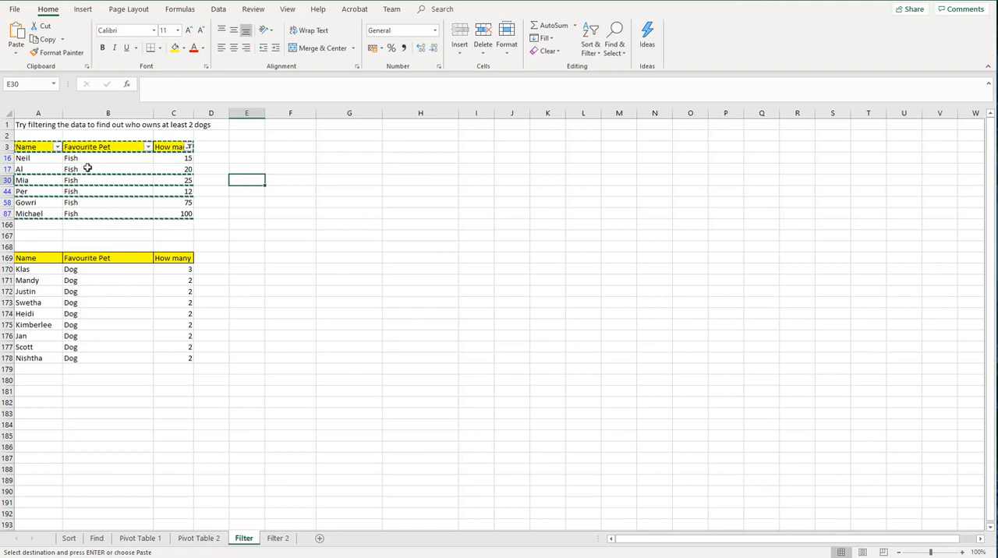
pyautogui.moveTo(31, 146); pyautogui.dragTo(191, 211)
pyautogui.rightClick(161, 211)
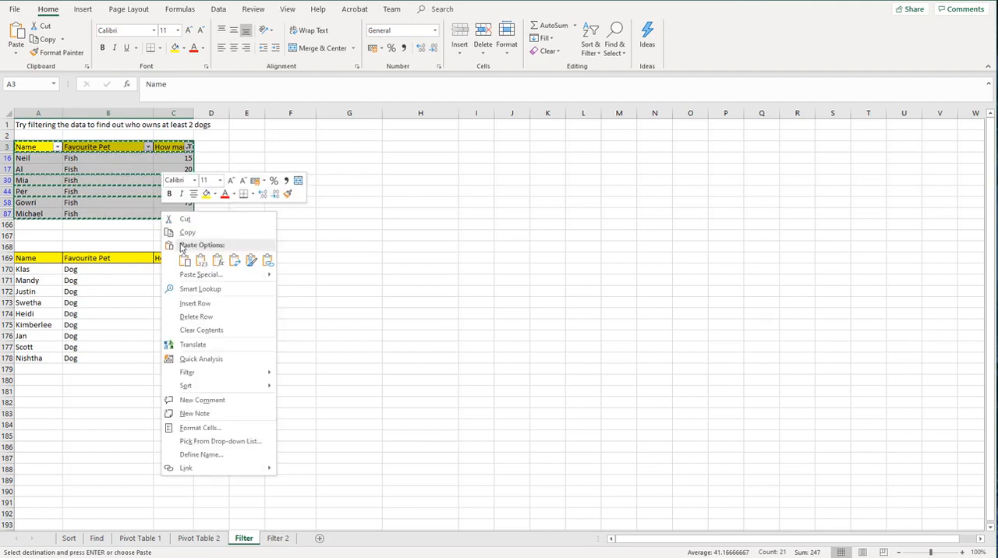
pyautogui.click(187, 232)
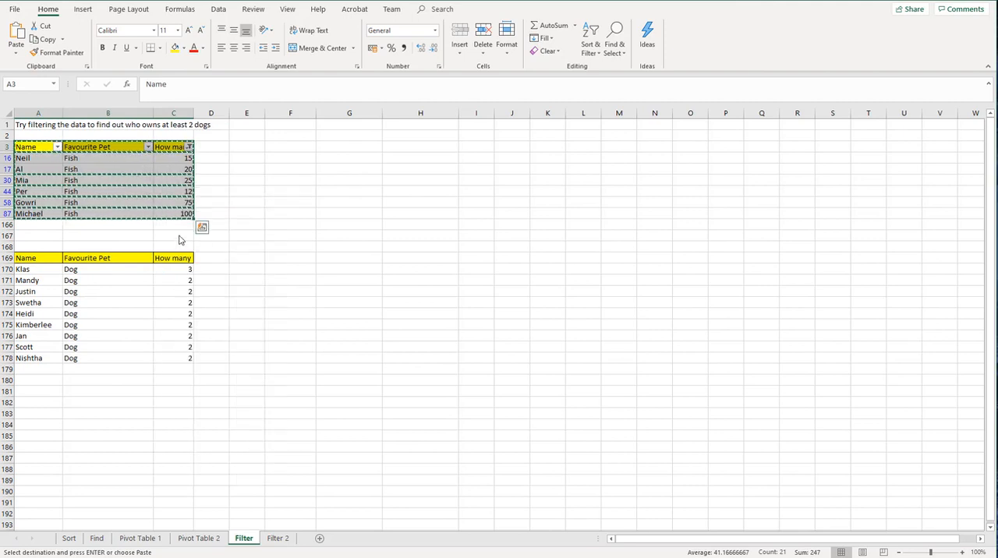
pyautogui.click(35, 389)
pyautogui.rightClick(36, 389)
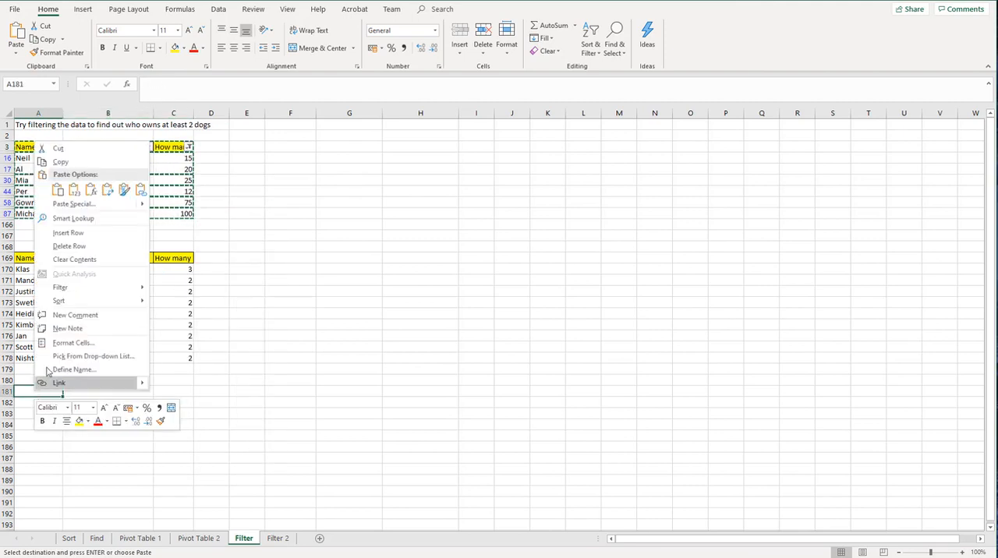
pyautogui.click(57, 190)
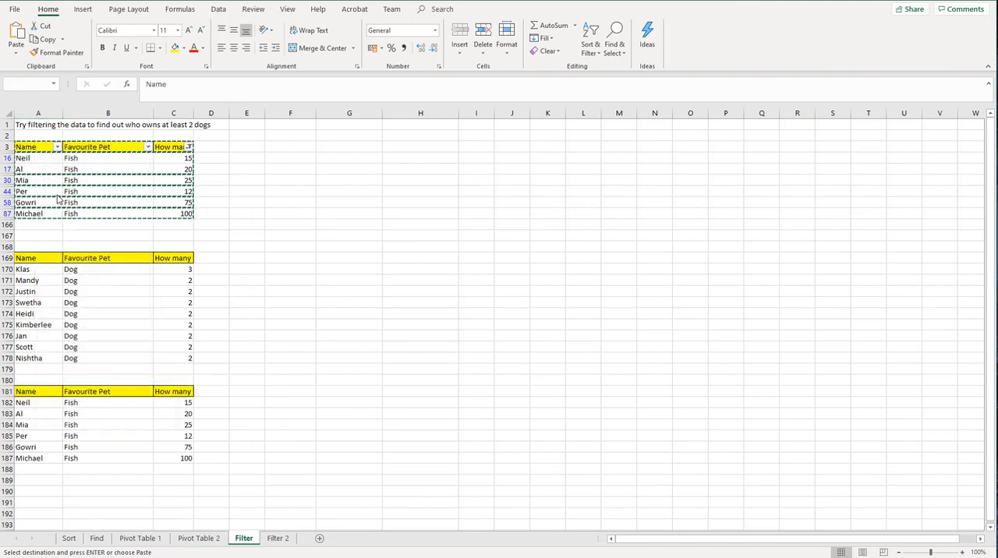
pyautogui.click(239, 394)
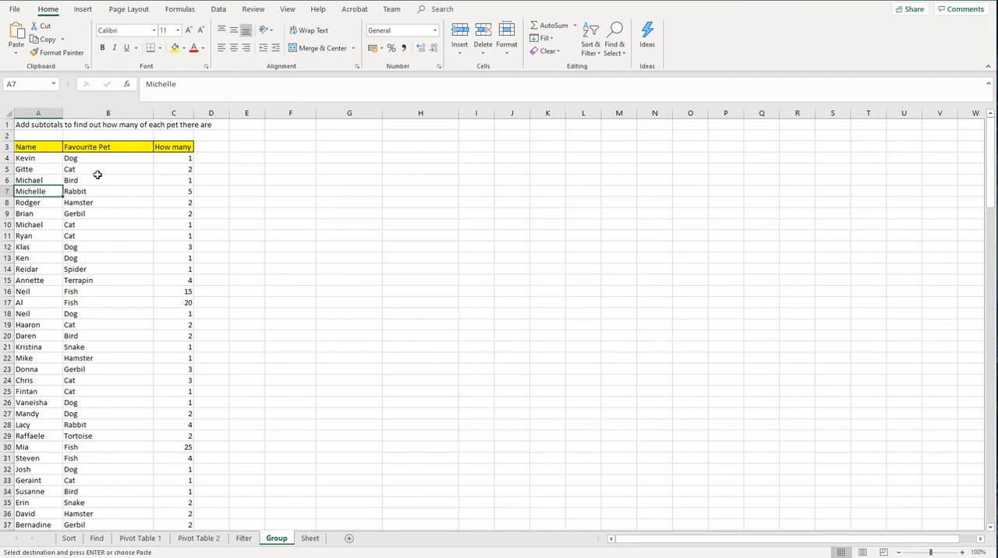
# Step: Sort the list on the Group sheet by Favourite Pet, on cell values, from A to Z
pyautogui.click(589, 53)
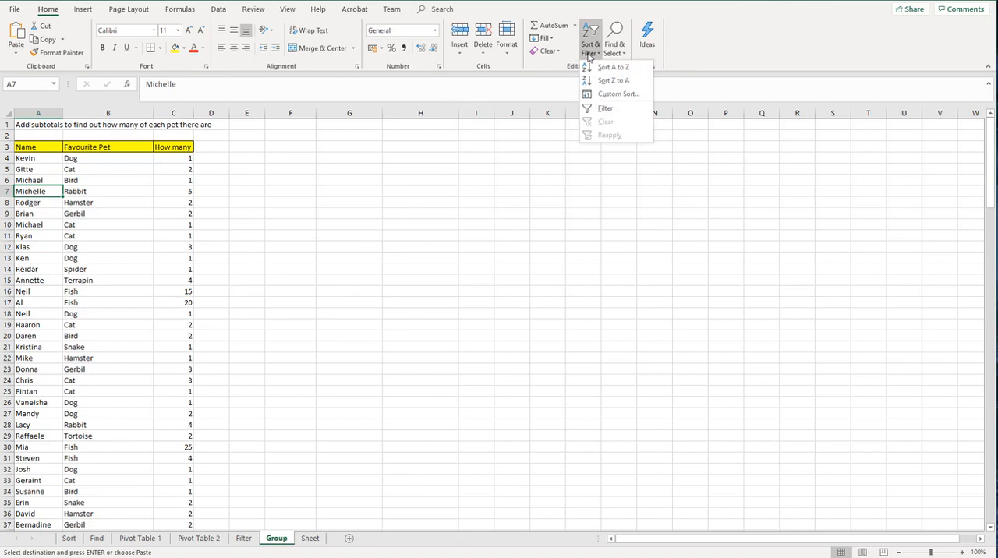
pyautogui.click(597, 95)
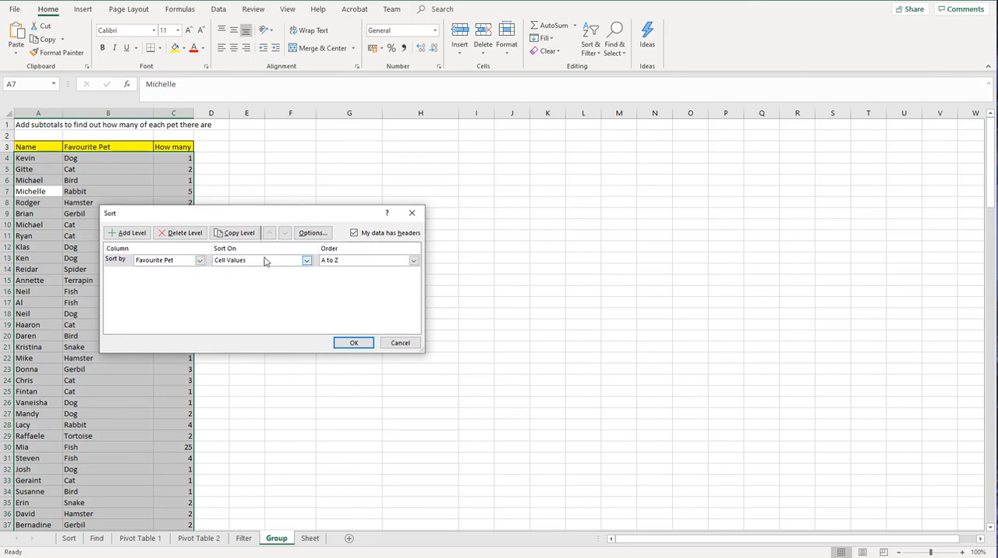
pyautogui.click(352, 344)
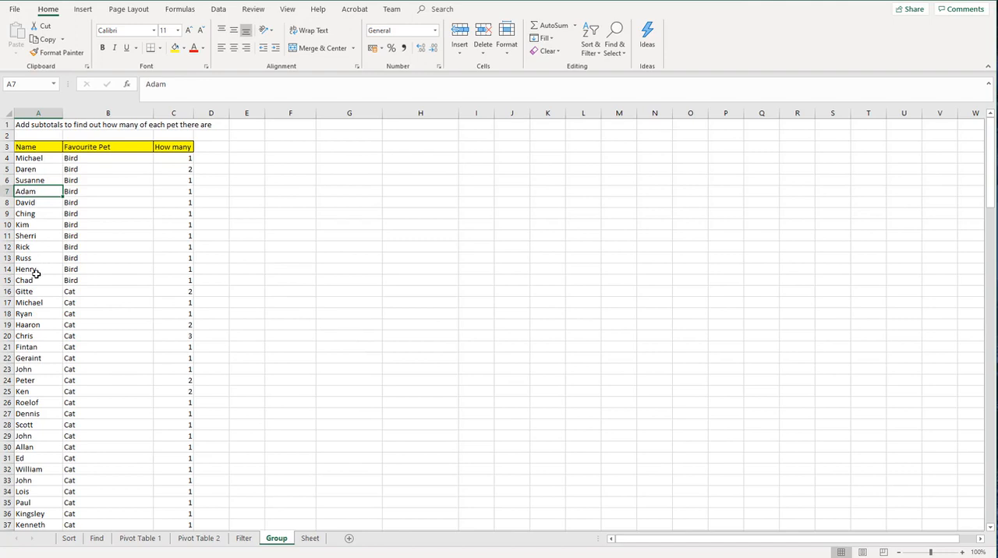
# Step: Add Sum subtotals of How many at each change in Favourite Pet for the whole list, with the summary below the data
pyautogui.click(219, 9)
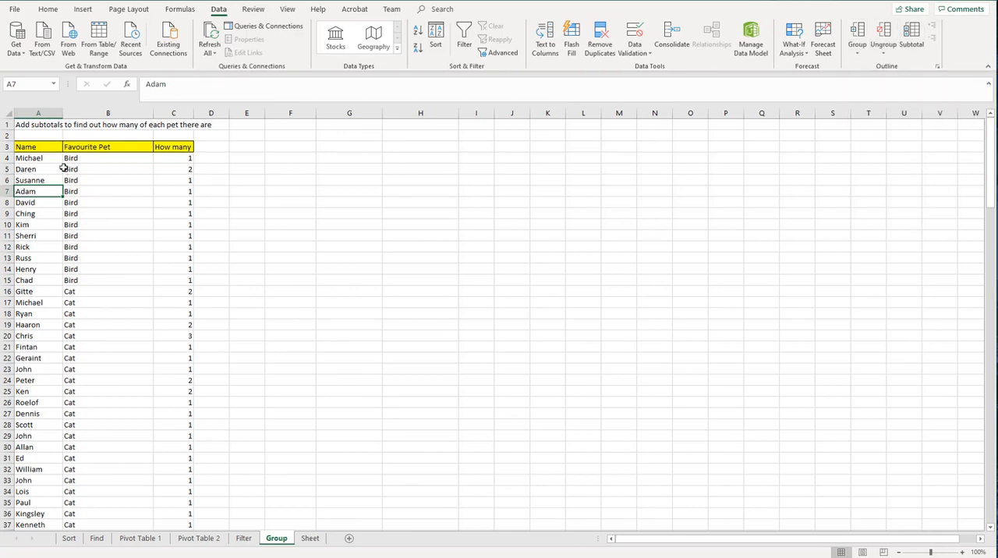
pyautogui.moveTo(44, 147); pyautogui.dragTo(163, 194)
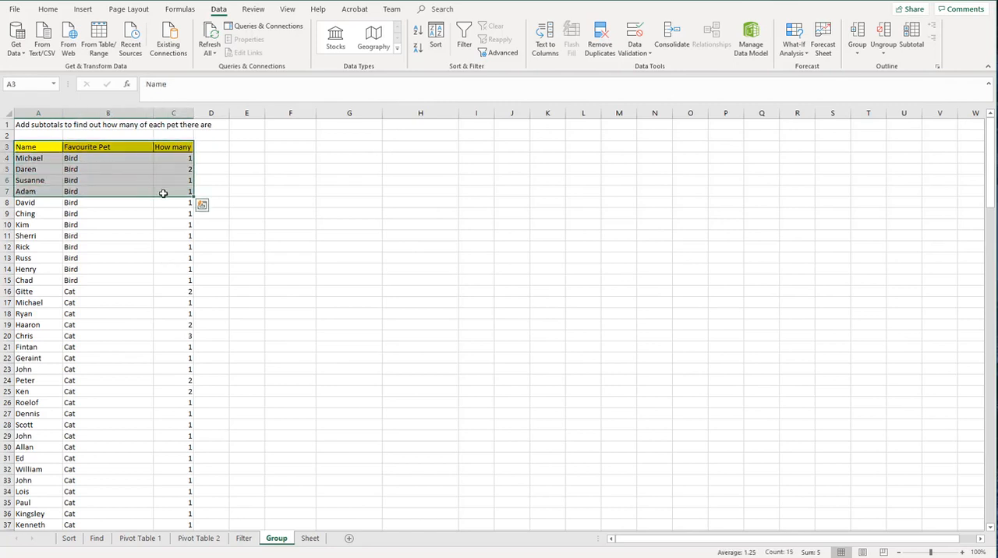
pyautogui.hotkey('ctrl', 'shift', 'Down')
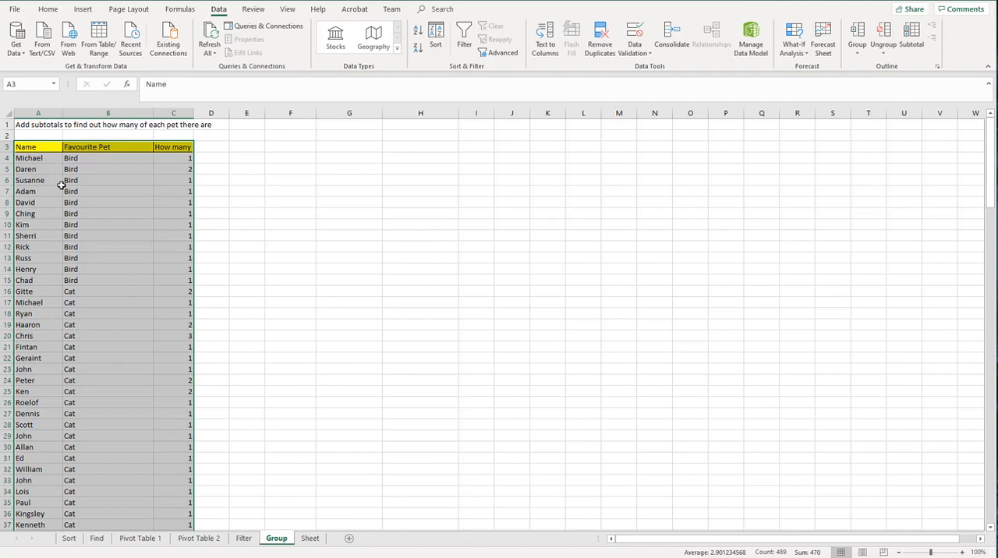
pyautogui.click(912, 45)
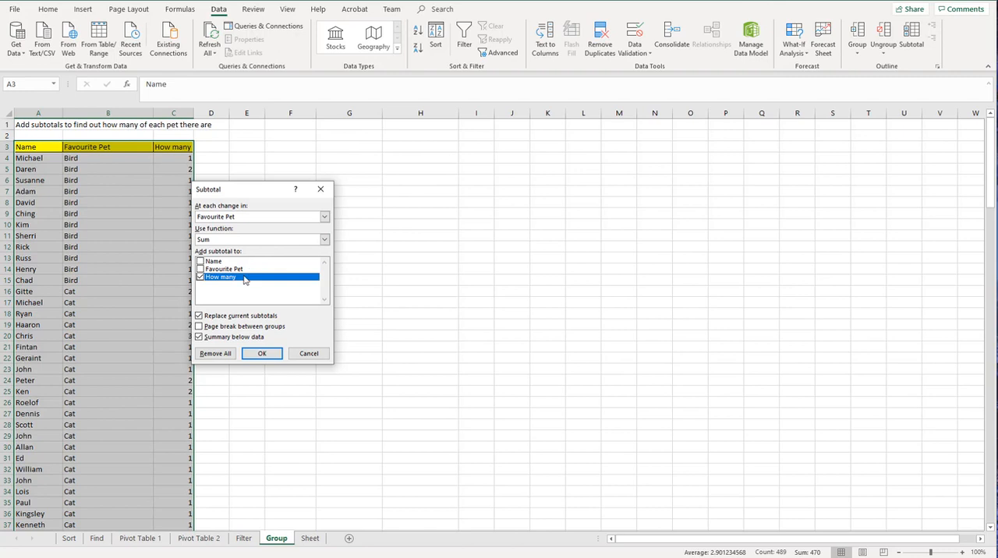
pyautogui.click(261, 355)
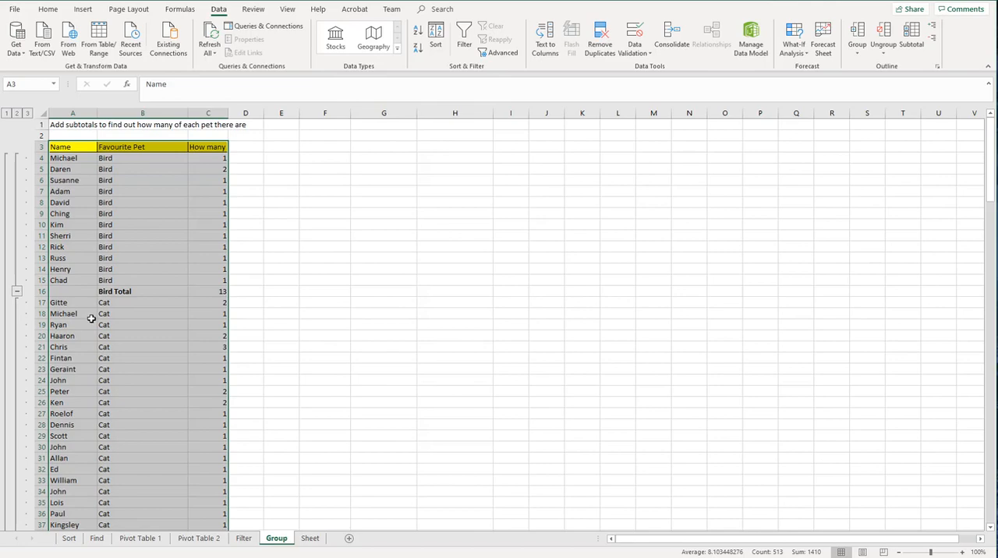
# Step: Collapse the Dog, Fish, Gerbil, Hamster, Rabbit and Snake groups so only their total rows show
pyautogui.scroll(-2, 91, 318)
pyautogui.scroll(-7, 92, 318)
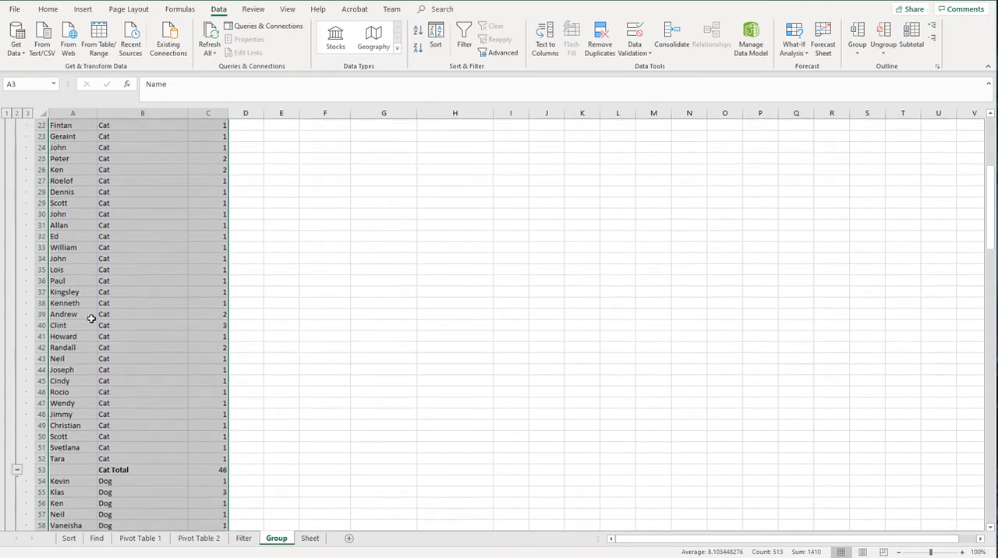
pyautogui.scroll(-9, 91, 318)
pyautogui.scroll(-2, 91, 318)
pyautogui.scroll(-2, 91, 318)
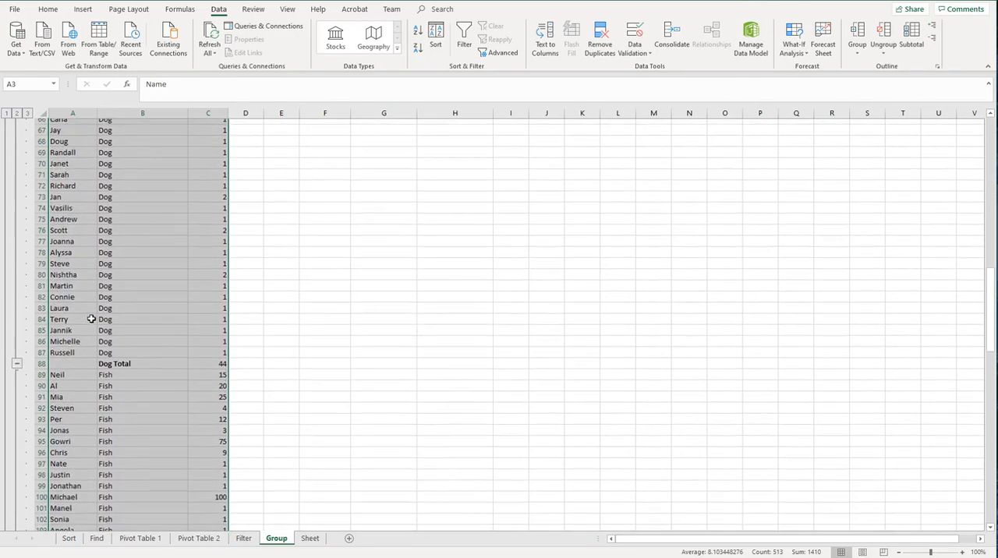
pyautogui.click(16, 358)
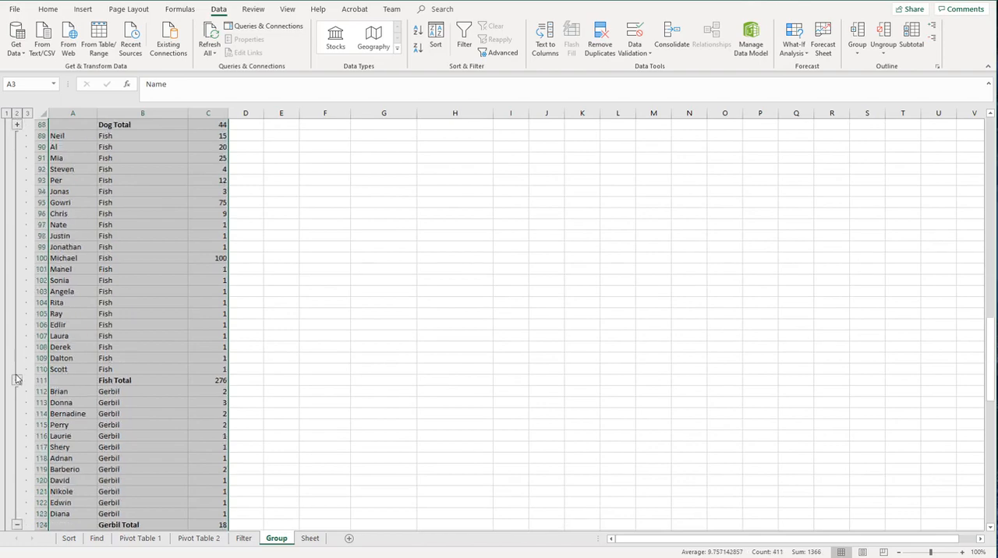
pyautogui.click(16, 381)
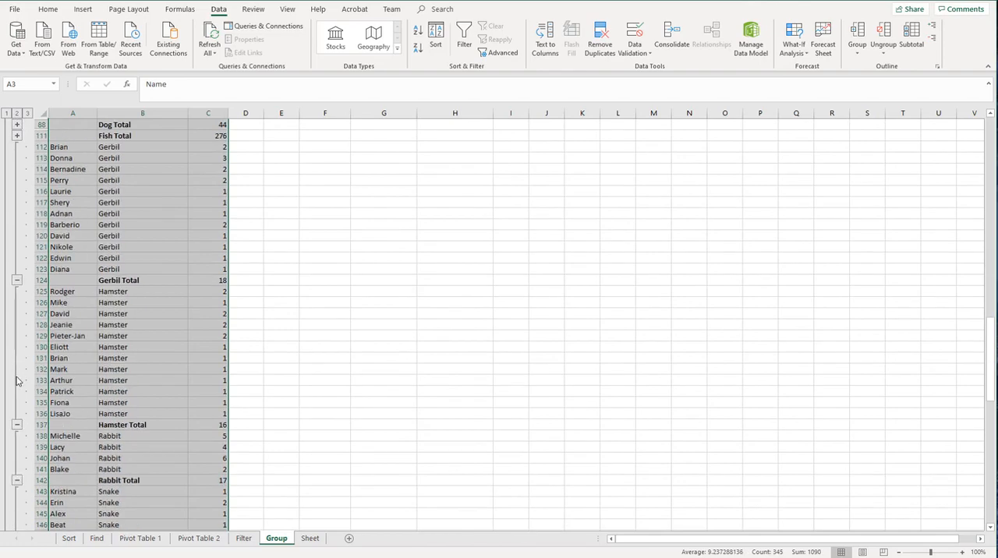
pyautogui.click(16, 279)
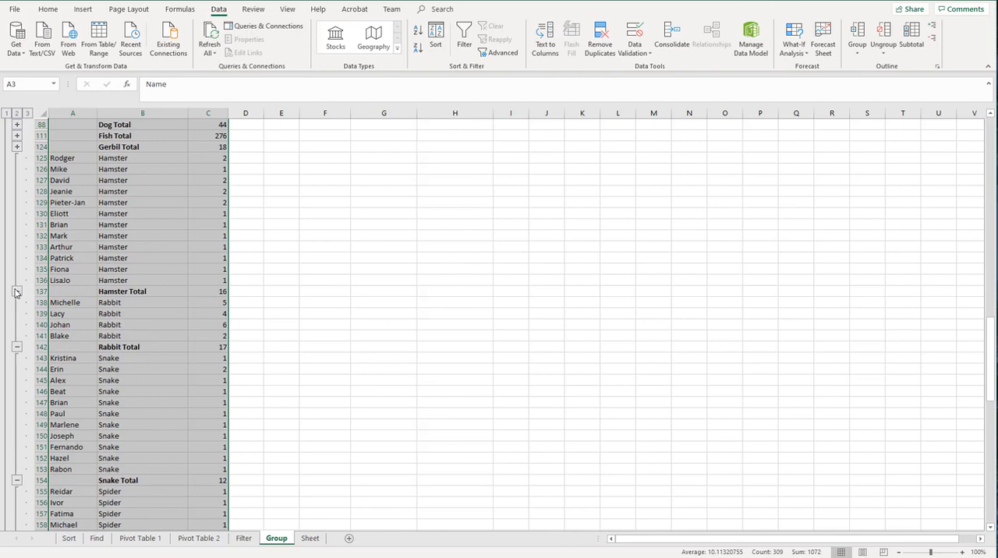
pyautogui.click(16, 291)
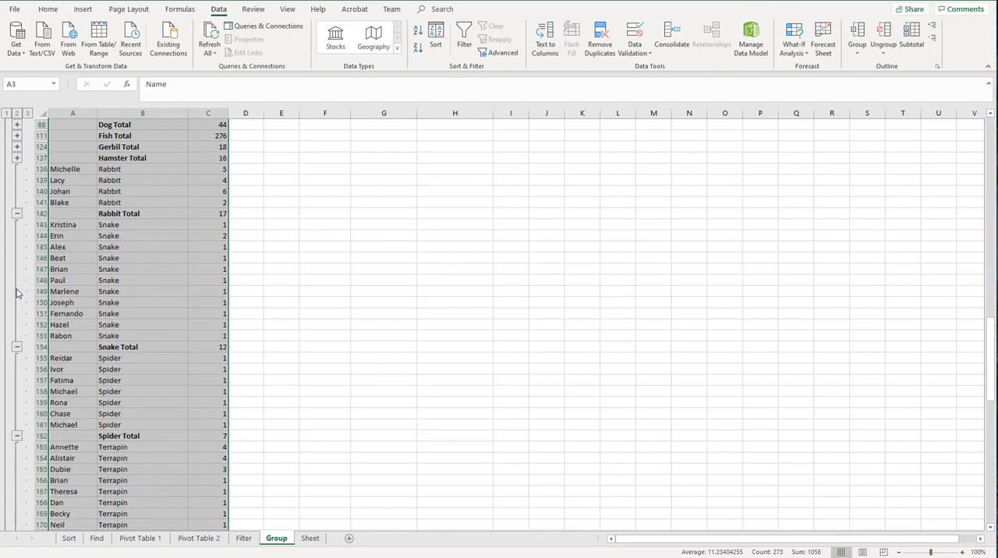
pyautogui.click(16, 213)
pyautogui.click(16, 303)
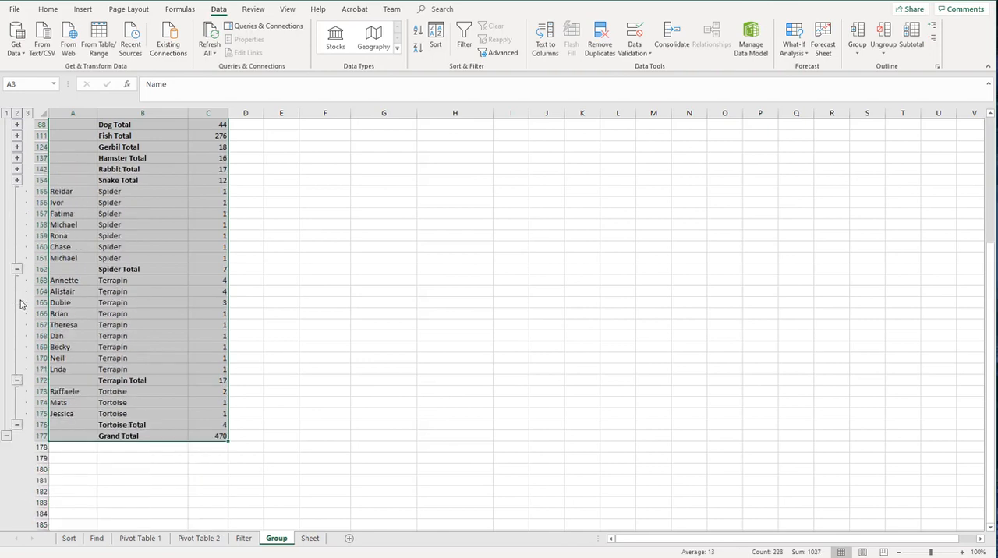
# Step: Collapse the remaining Spider, Terrapin, Tortoise, Cat and Bird groups to their total rows
pyautogui.click(16, 268)
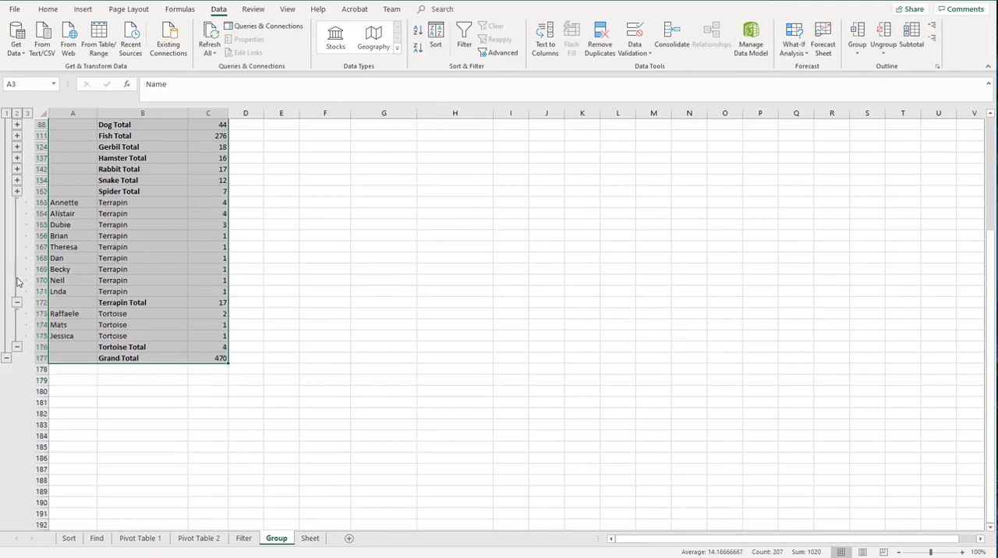
pyautogui.click(17, 302)
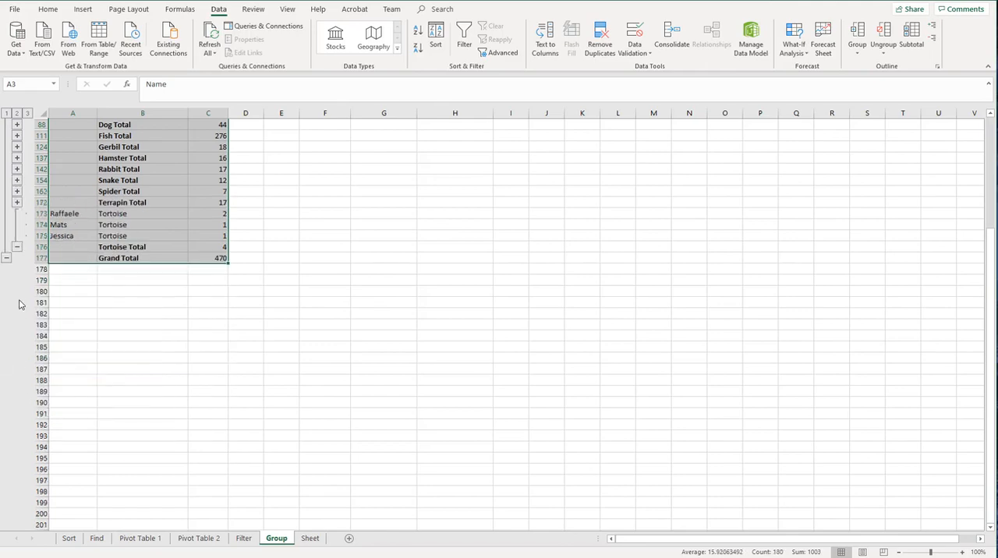
pyautogui.click(16, 247)
pyautogui.scroll(8, 56, 232)
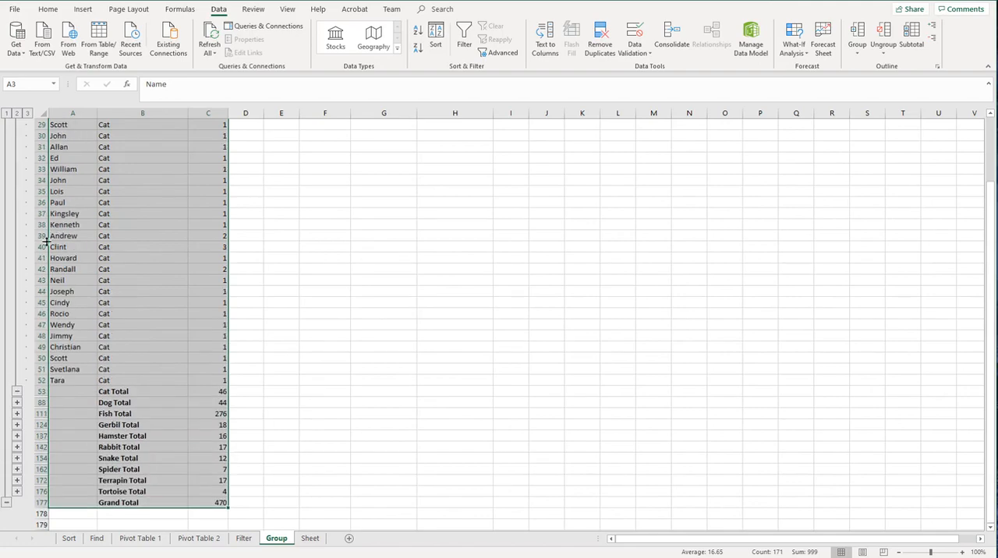
pyautogui.click(17, 391)
pyautogui.scroll(5, 37, 234)
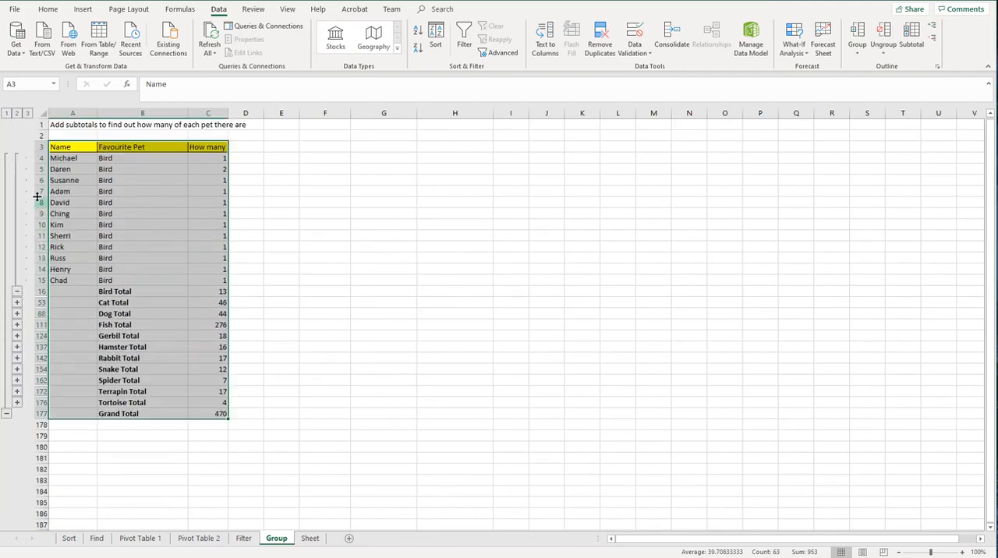
pyautogui.click(17, 293)
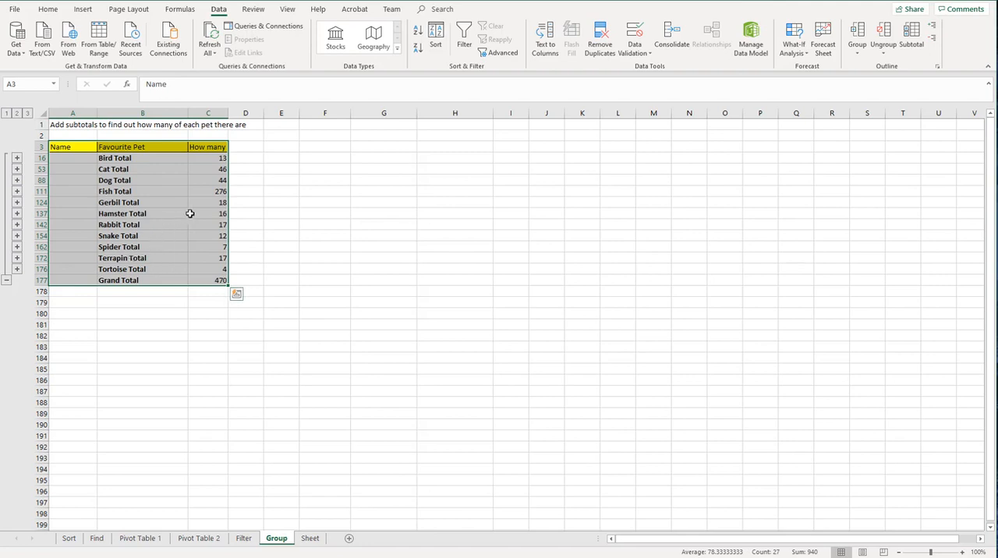
# Step: Expand the Hamster, Fish and Tortoise groups to view their owners, collapsing each of them again
pyautogui.click(17, 215)
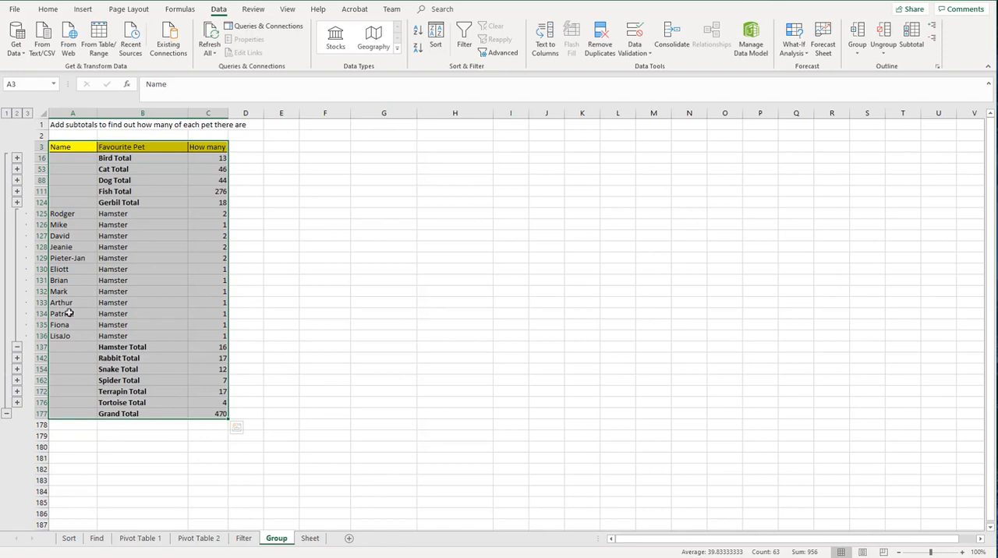
pyautogui.click(16, 191)
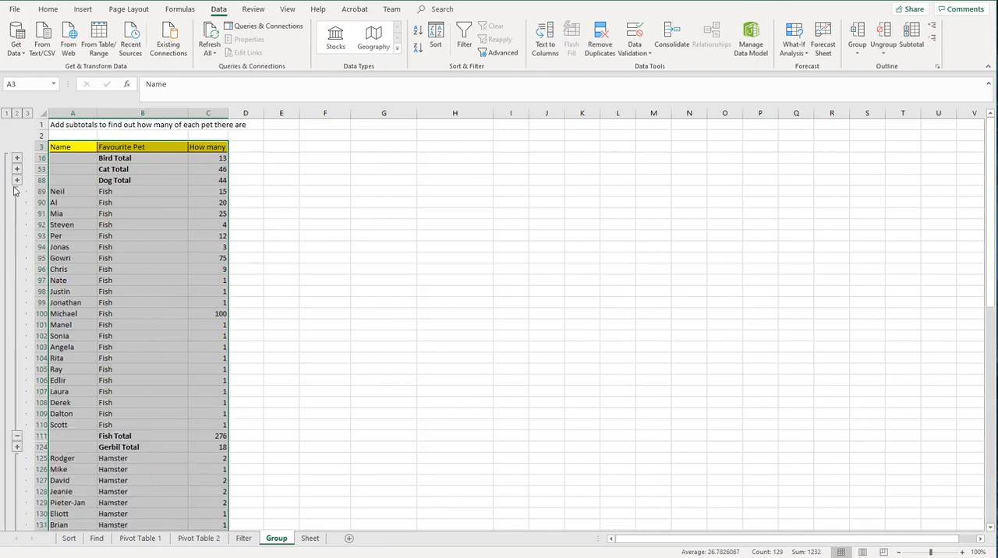
pyautogui.click(18, 438)
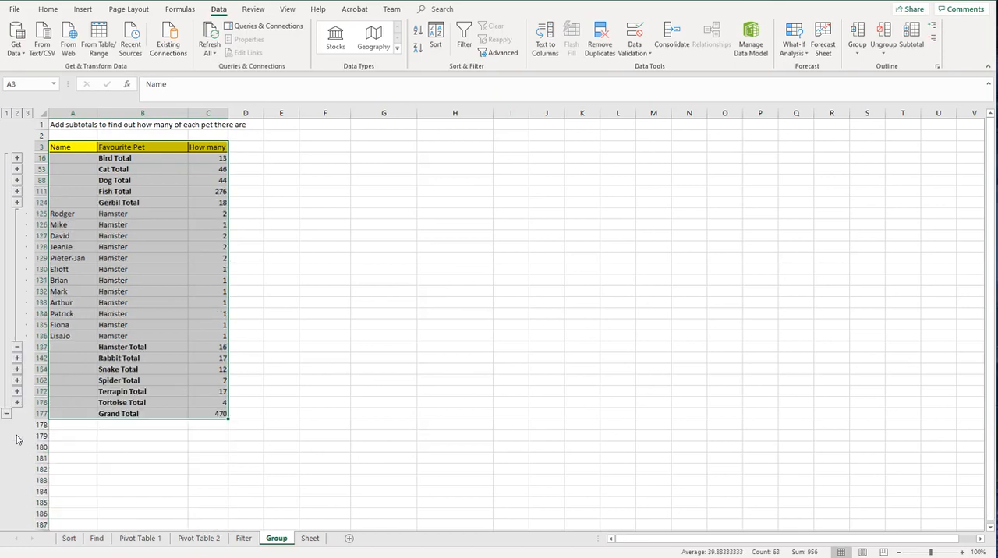
pyautogui.click(16, 347)
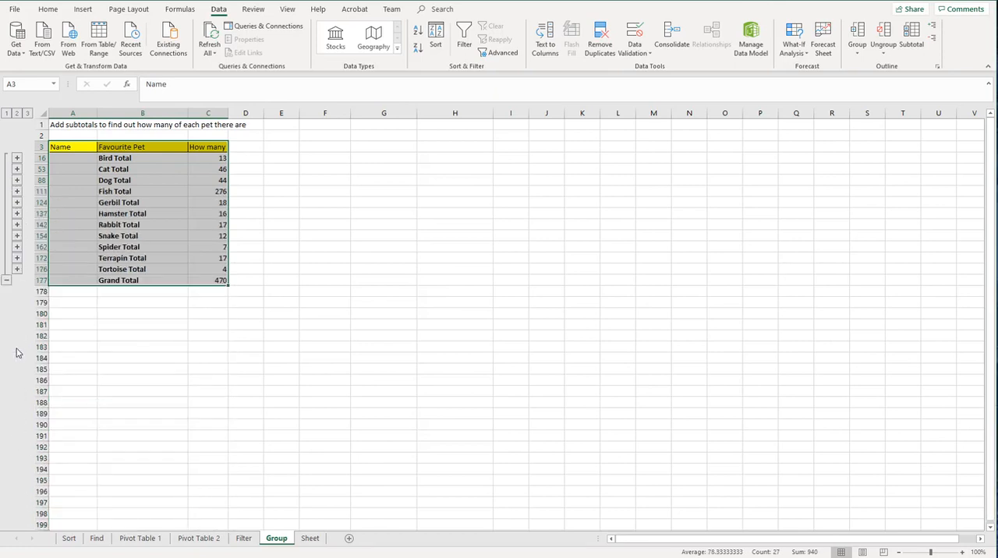
pyautogui.click(17, 269)
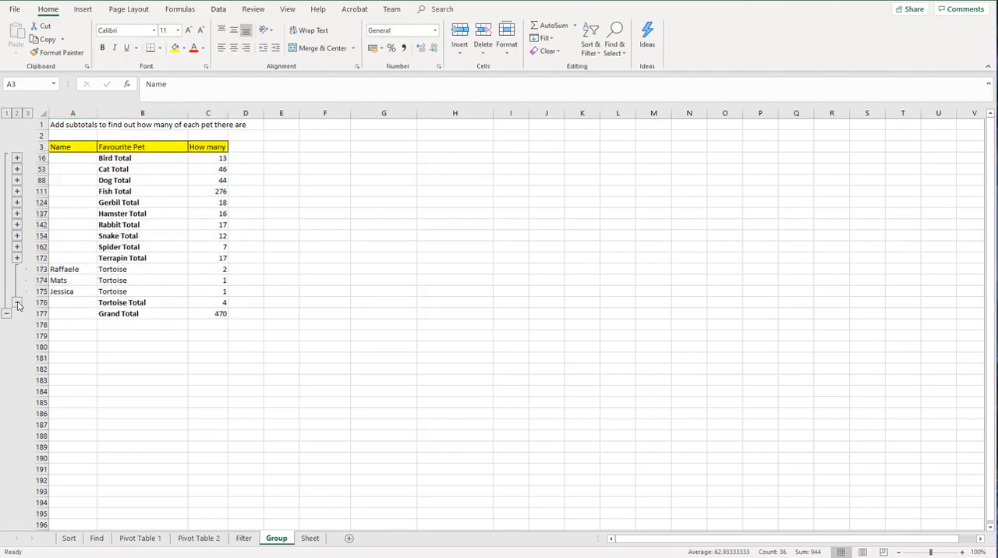
pyautogui.click(17, 302)
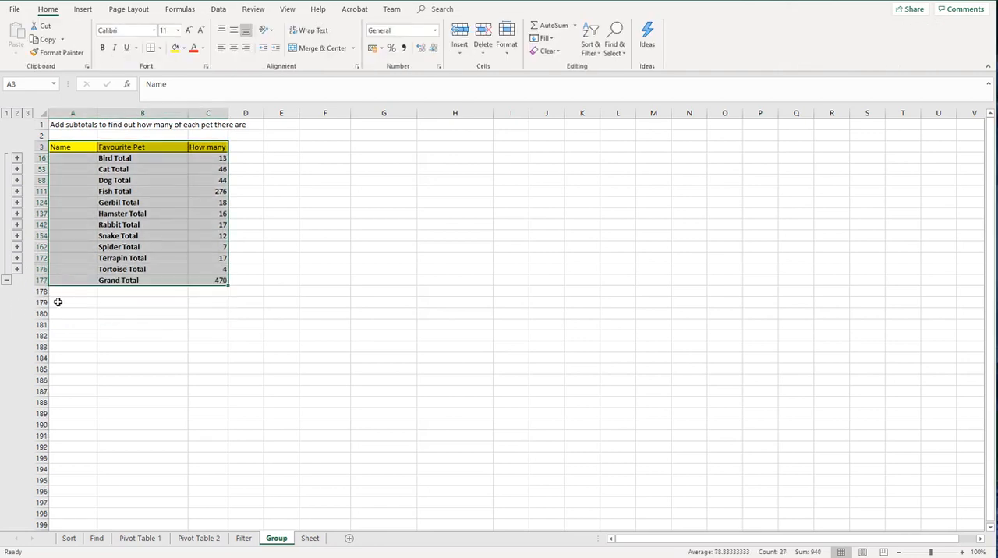
# Step: Insert an AutoSum formula in C179 that adds up the How many column over C3:C178
pyautogui.click(211, 303)
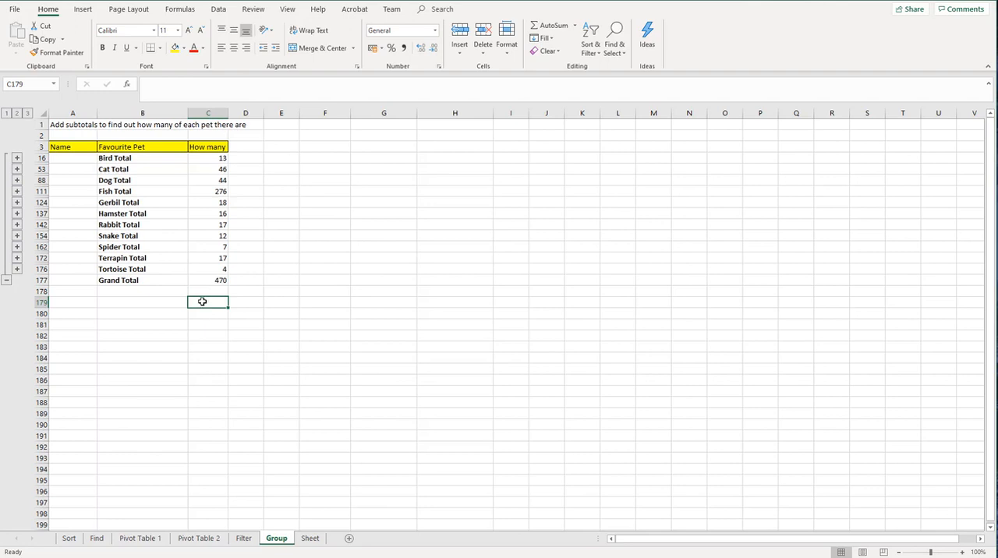
pyautogui.click(551, 28)
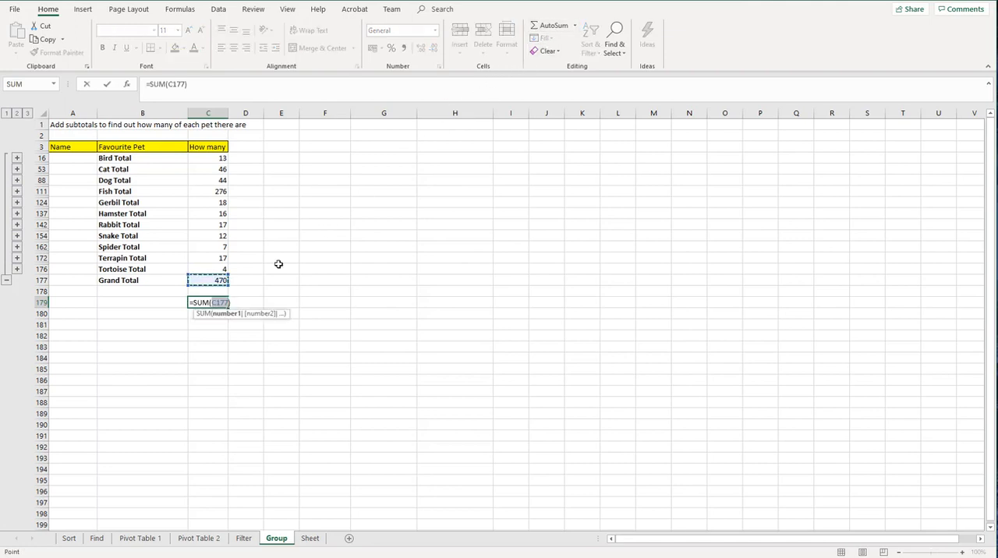
pyautogui.moveTo(218, 289); pyautogui.dragTo(201, 148)
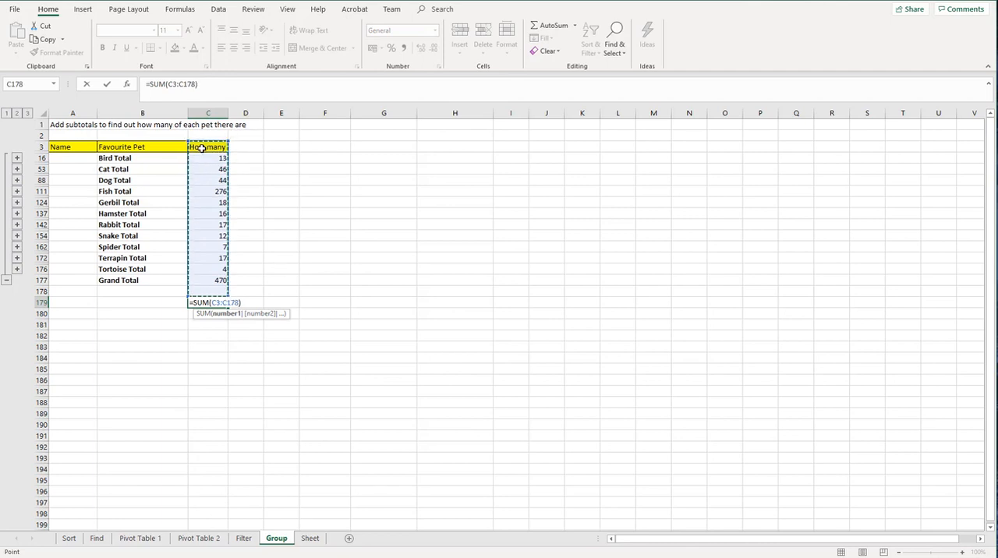
pyautogui.press('Return')
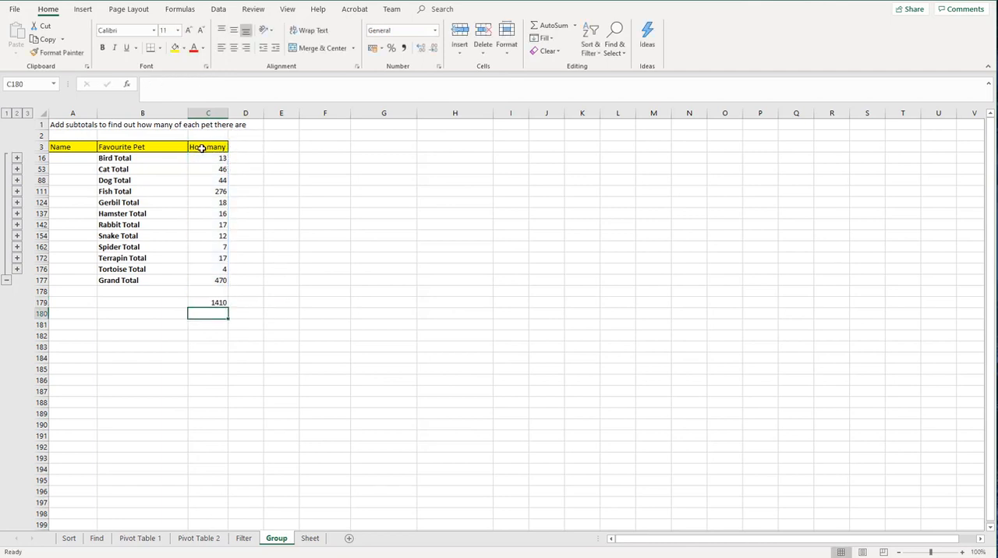
pyautogui.click(241, 303)
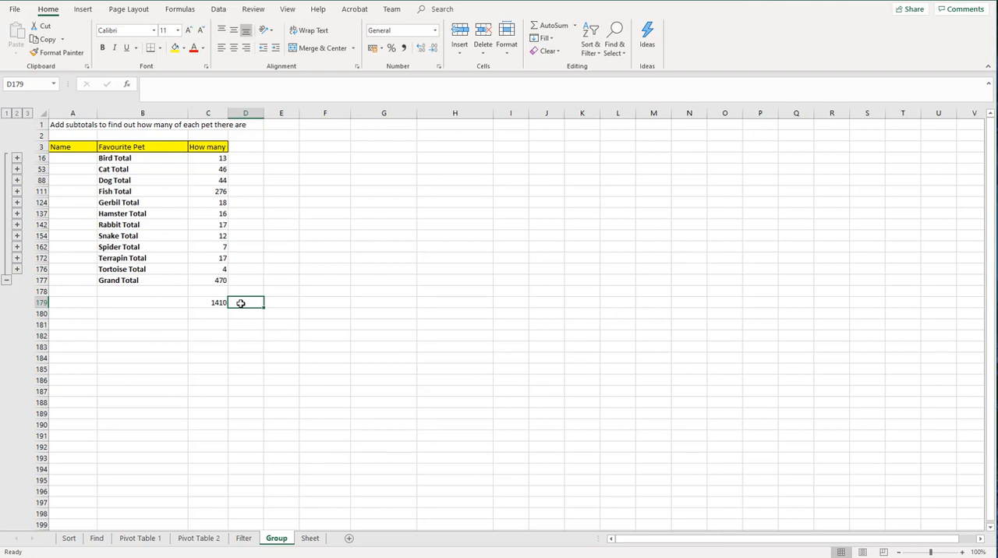
# Step: Expand the Tortoise group and examine its How many values in C173:C175 and the subtotal formula in C176
pyautogui.click(17, 269)
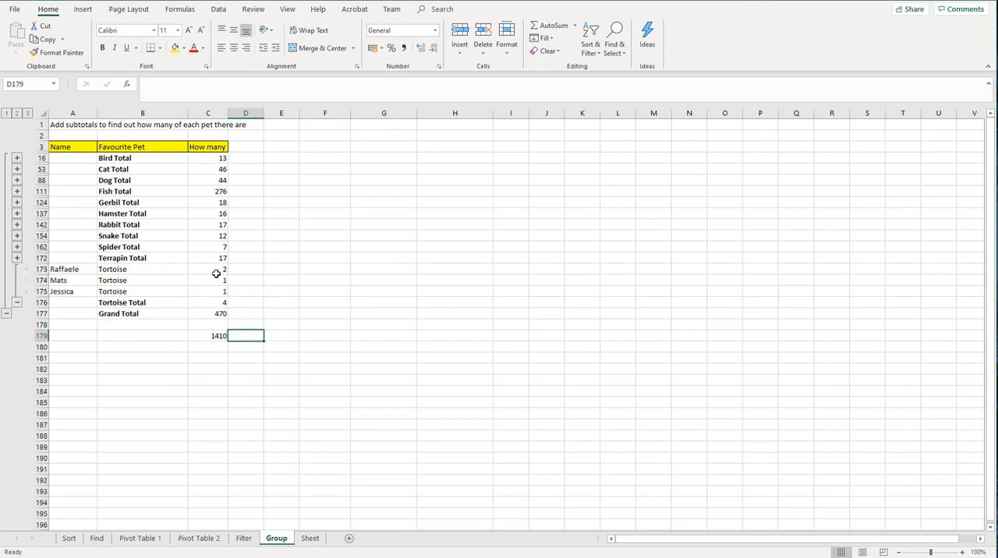
pyautogui.moveTo(216, 269); pyautogui.dragTo(217, 290)
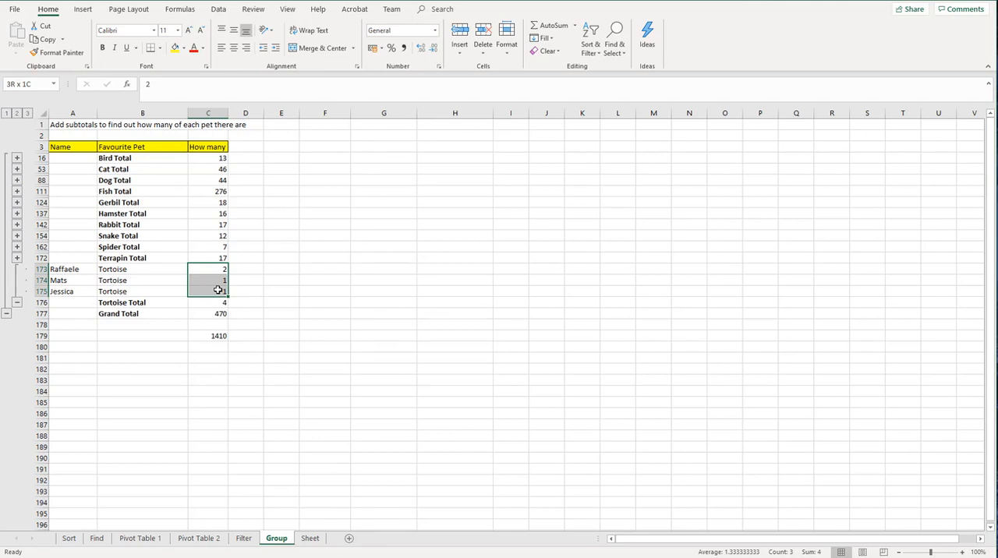
pyautogui.moveTo(218, 290); pyautogui.dragTo(218, 290)
pyautogui.click(212, 302)
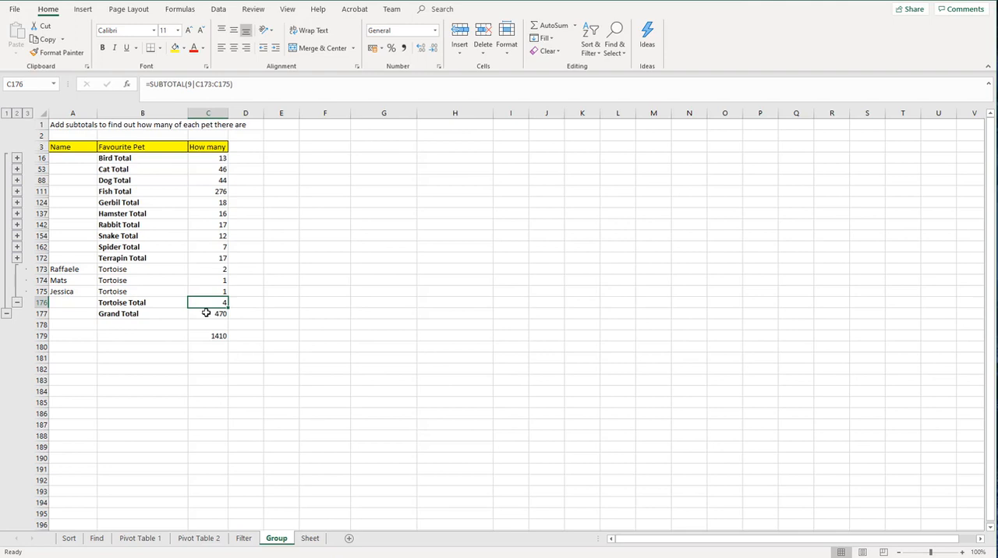
# Step: Enter the formula +C179/3 in C180 to divide the summed column by three
pyautogui.click(207, 347)
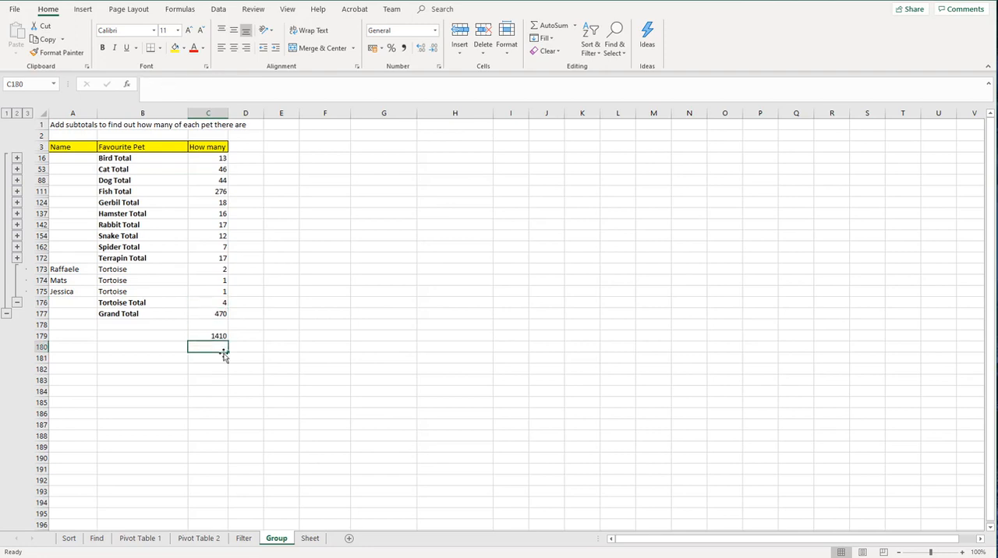
pyautogui.write('+')
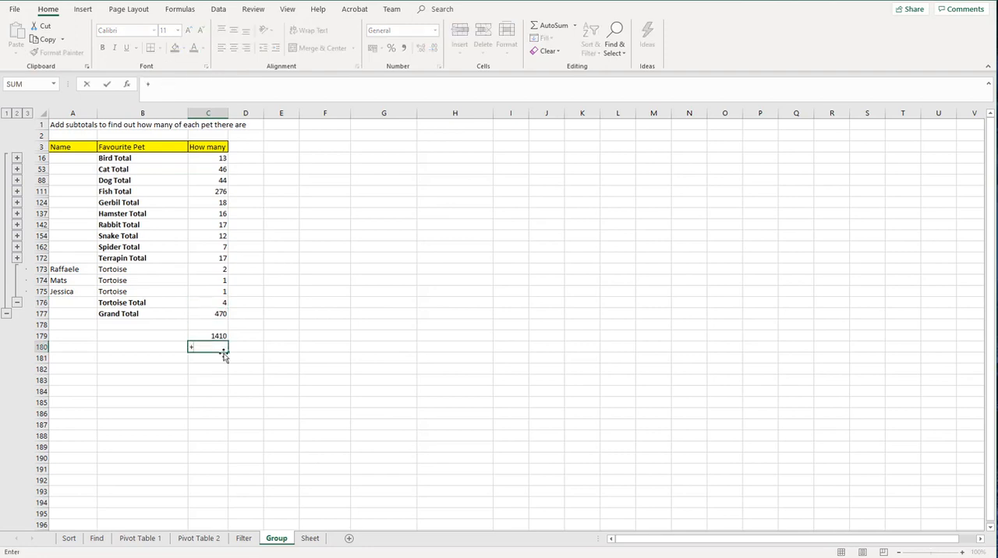
pyautogui.press('Up')
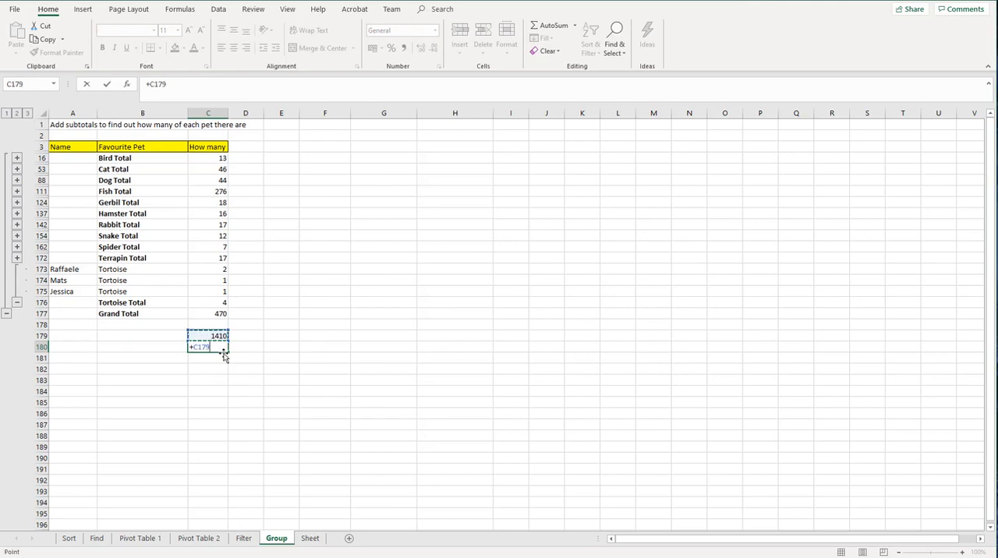
pyautogui.write('/3')
pyautogui.press('Return')
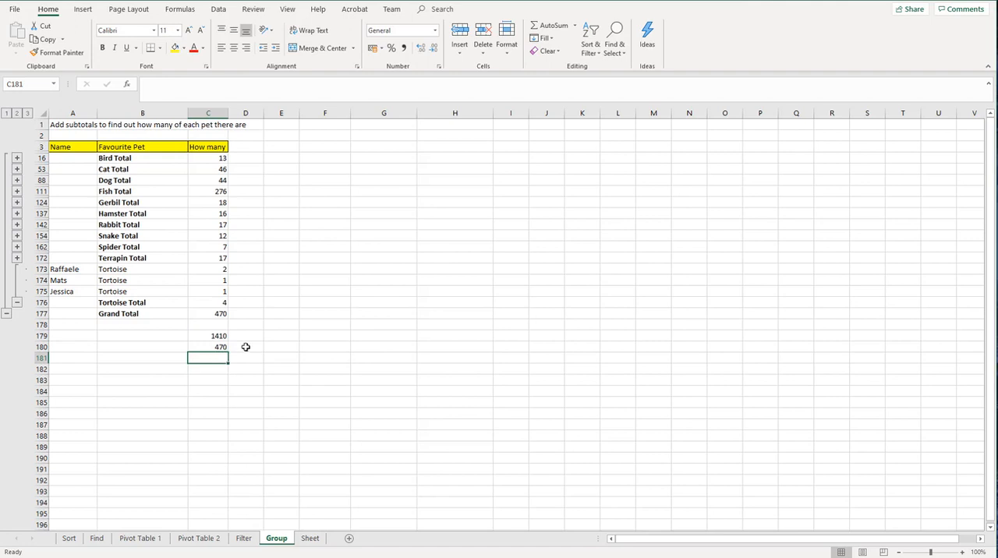
# Step: Look through the comma-separated pet records of Pet data.csv in Notepad and close the file
pyautogui.click(247, 333)
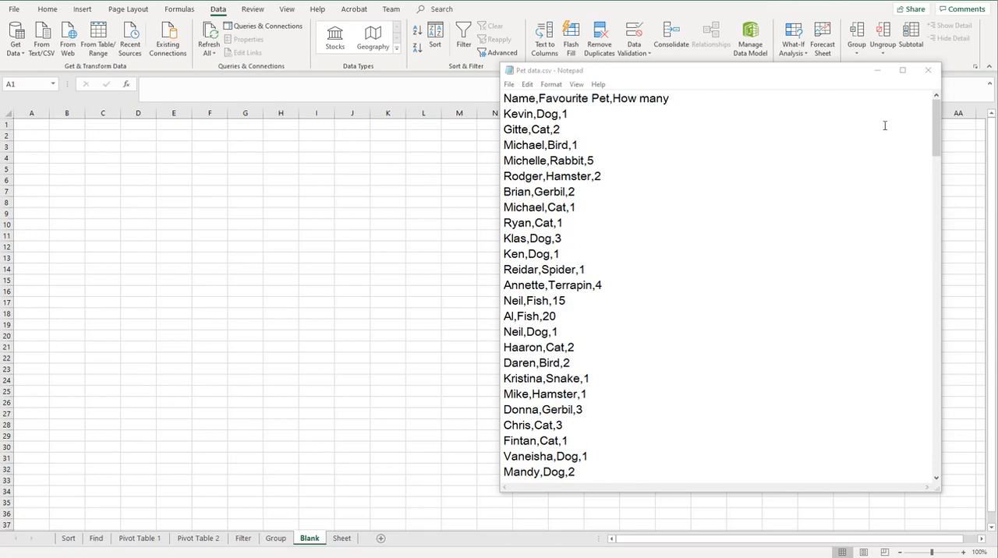
pyautogui.moveTo(940, 132)
pyautogui.mouseDown()
pyautogui.moveTo(938, 145)
pyautogui.moveTo(933, 127)
pyautogui.mouseUp()
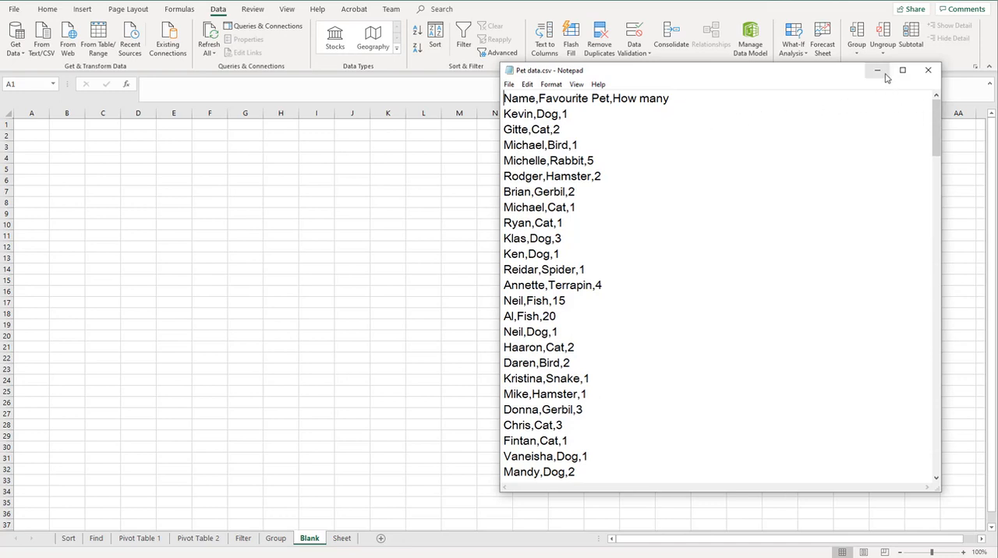
pyautogui.click(927, 72)
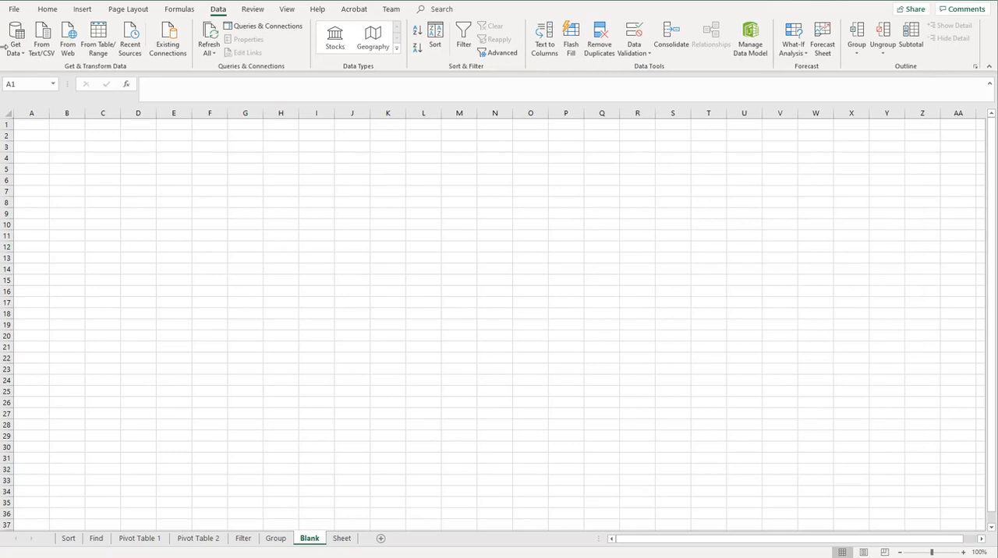
# Step: Start a text/CSV import of Pet data.csv from the Downloads folder, bringing up its import preview
pyautogui.click(219, 15)
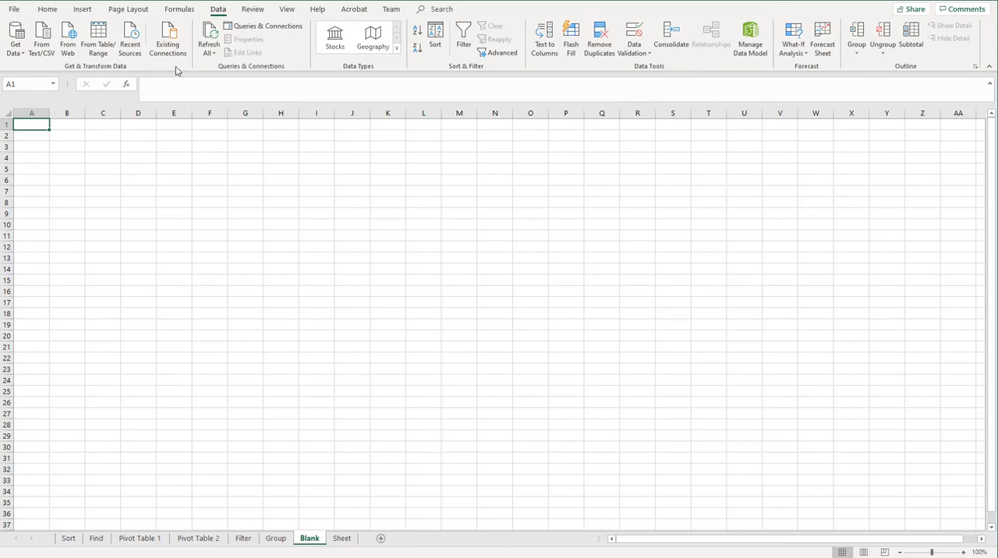
pyautogui.click(40, 53)
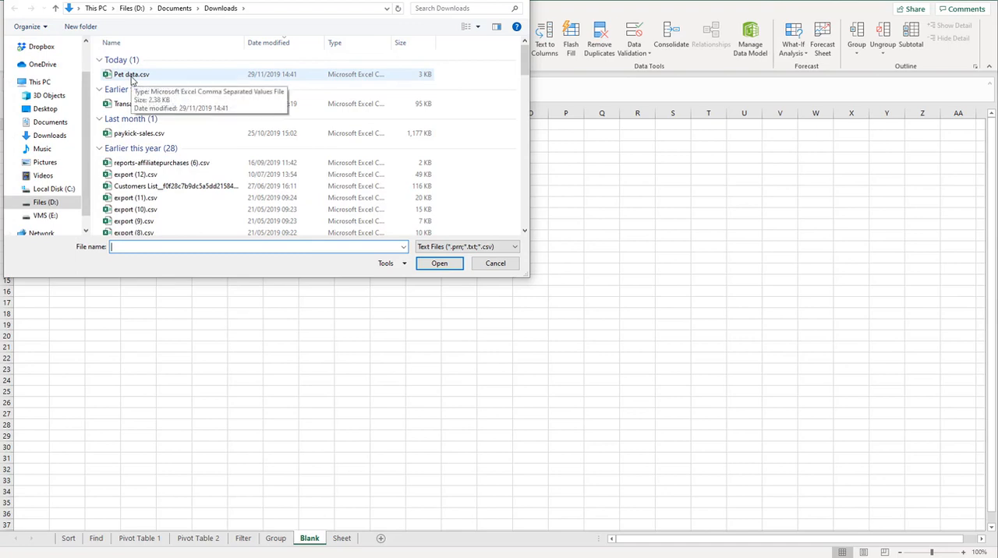
pyautogui.click(131, 77)
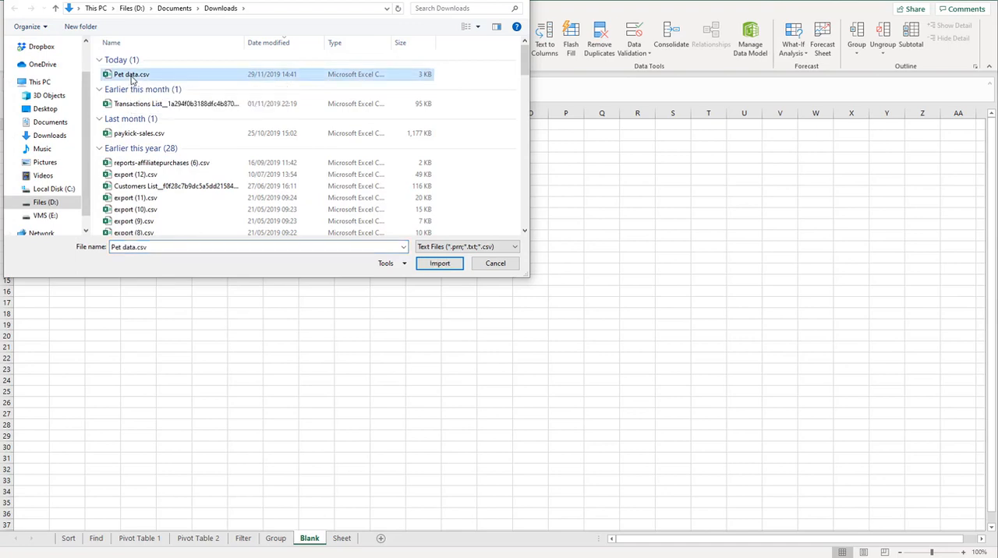
pyautogui.click(437, 264)
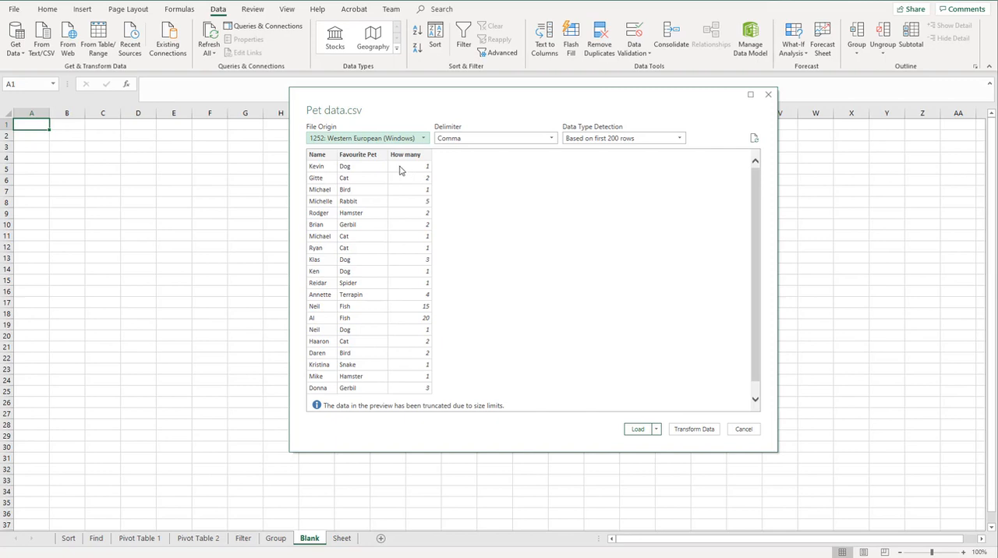
# Step: Try the Space, Colon and Equals Sign delimiters in the import preview of Pet data.csv
pyautogui.click(552, 139)
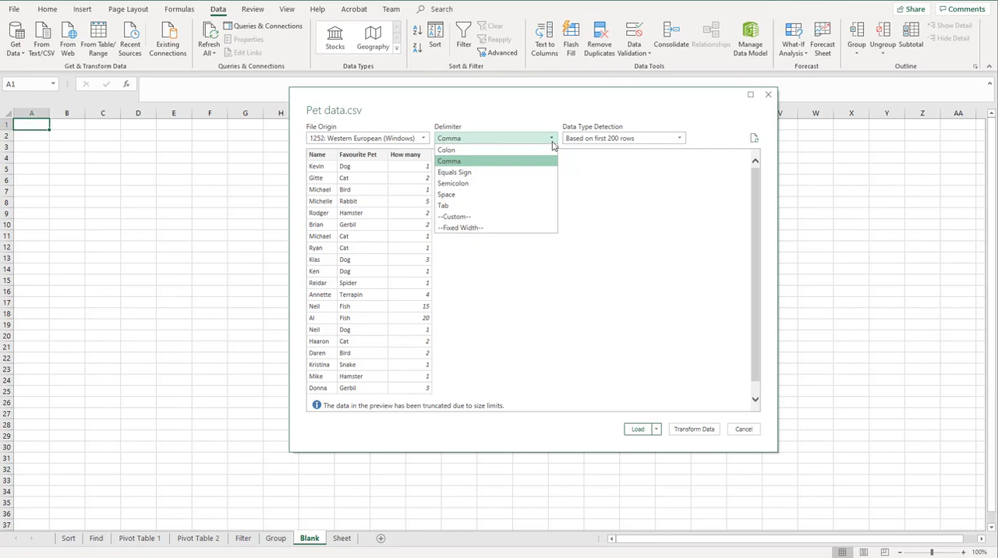
pyautogui.click(530, 196)
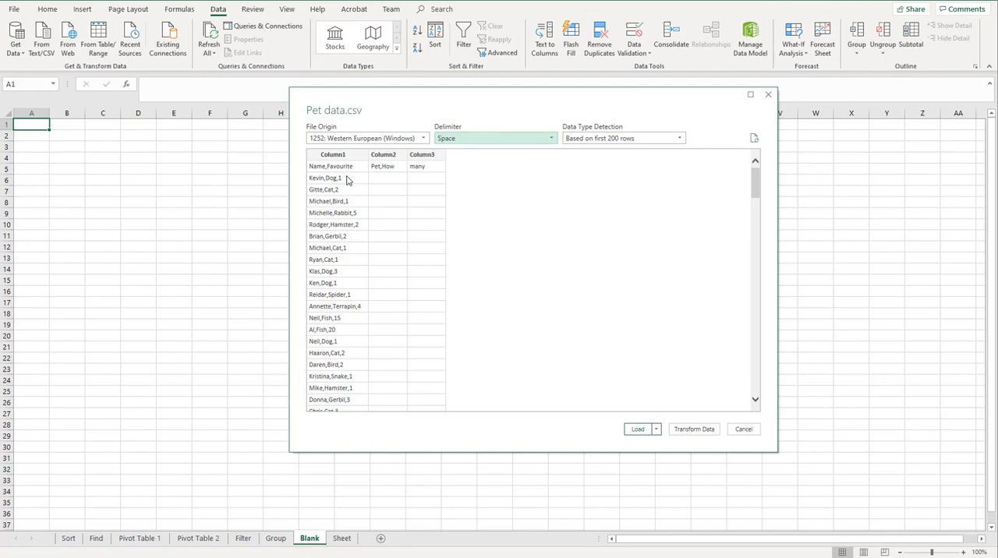
pyautogui.click(552, 139)
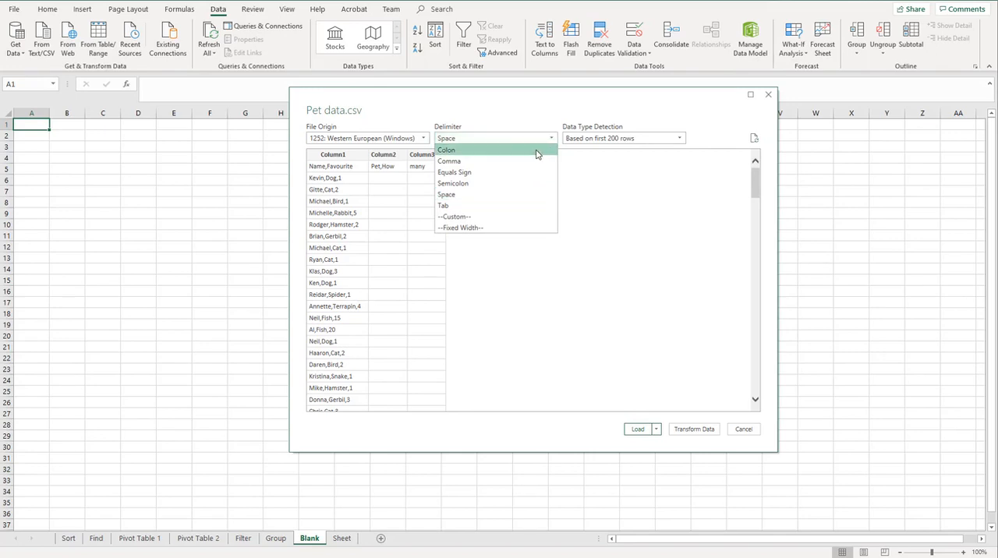
pyautogui.click(536, 153)
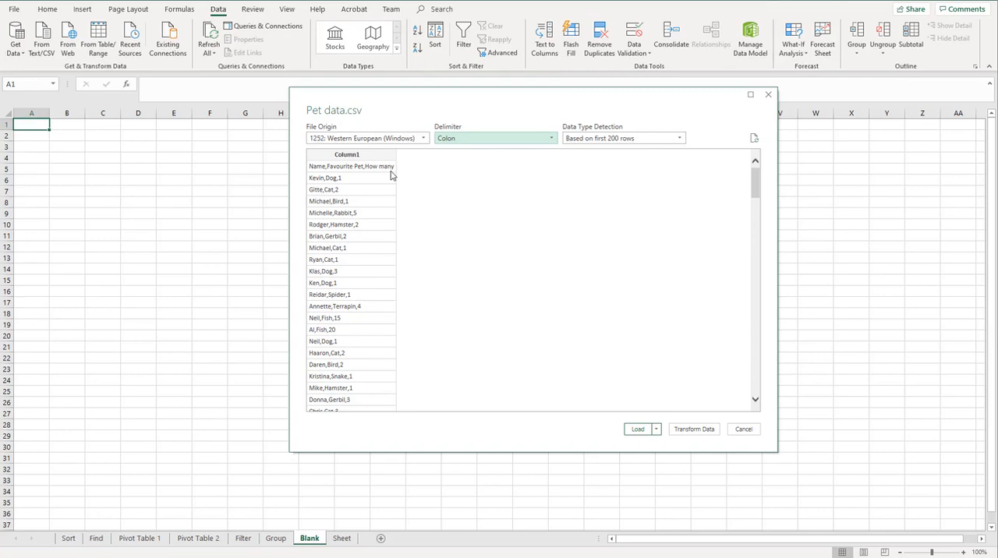
pyautogui.click(550, 142)
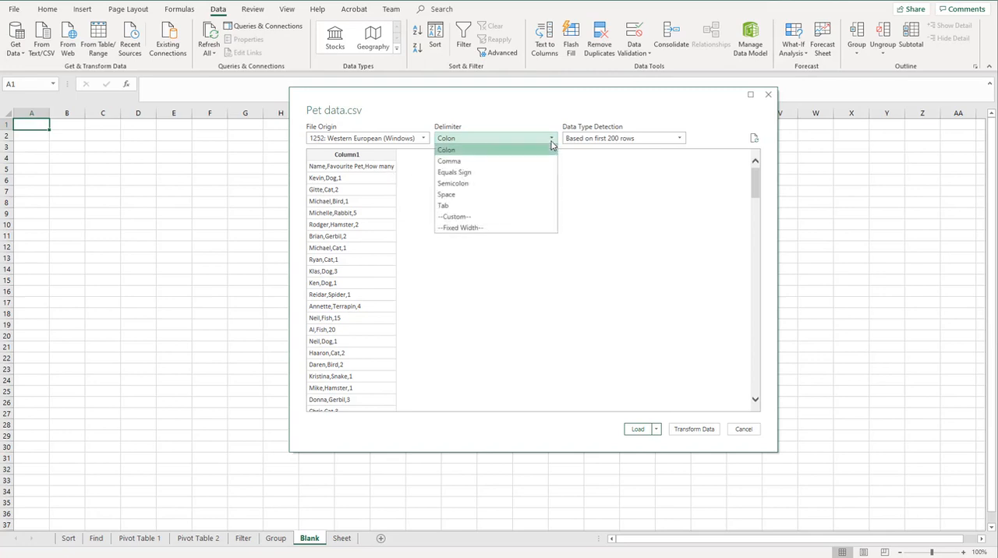
pyautogui.click(546, 173)
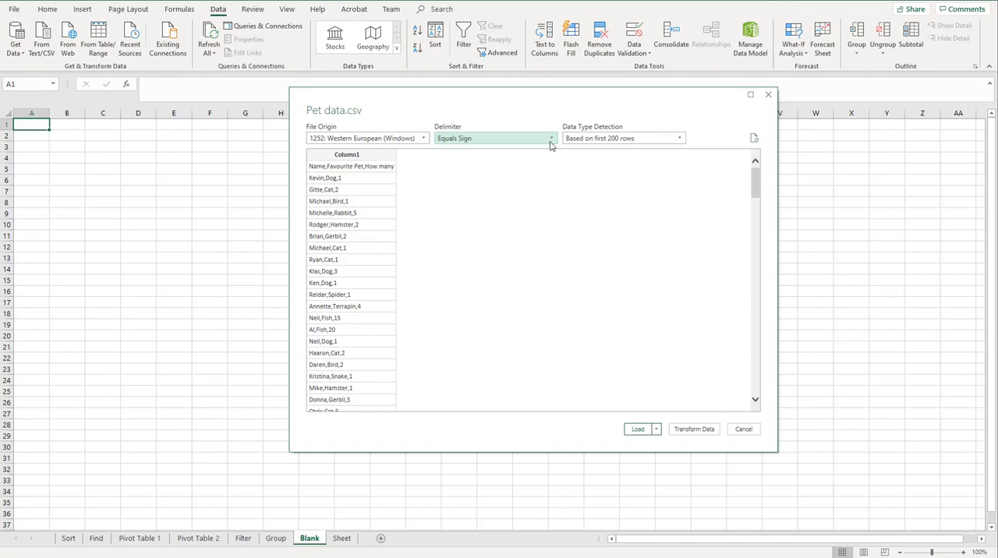
# Step: Set the delimiter to Comma and load the pet data as a table on a new worksheet
pyautogui.click(550, 140)
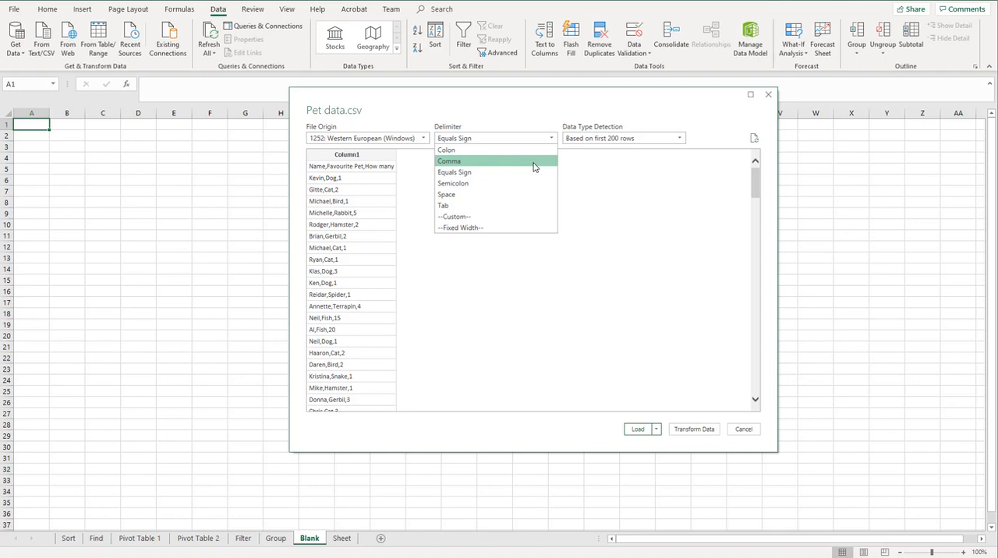
pyautogui.click(533, 166)
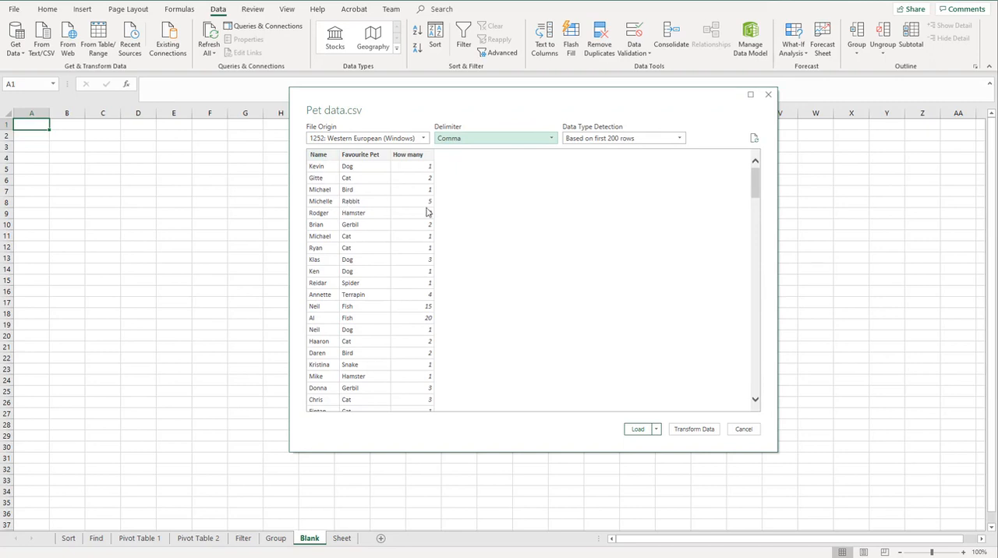
pyautogui.click(638, 429)
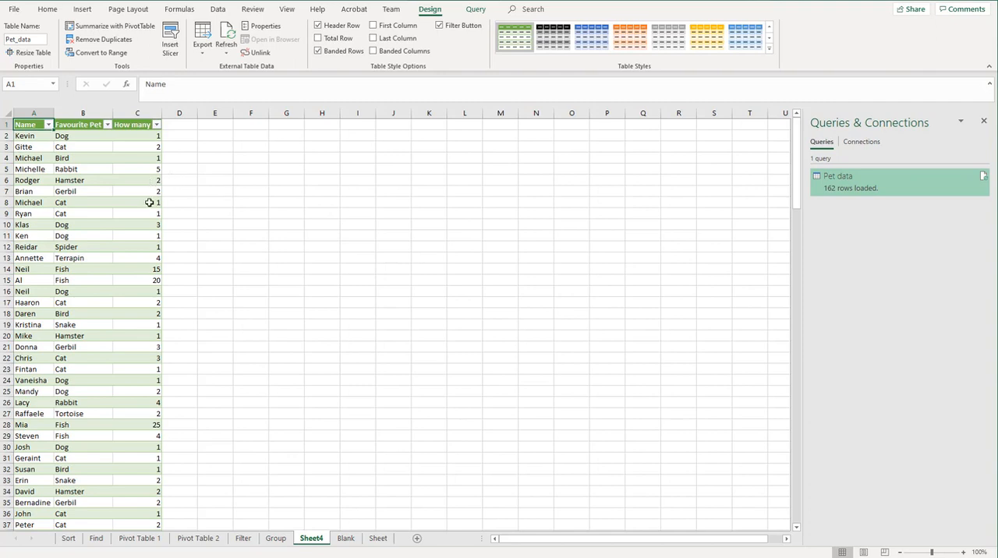
# Step: Filter the How many column of the imported table to show only the values 25, 75 and 100
pyautogui.click(156, 125)
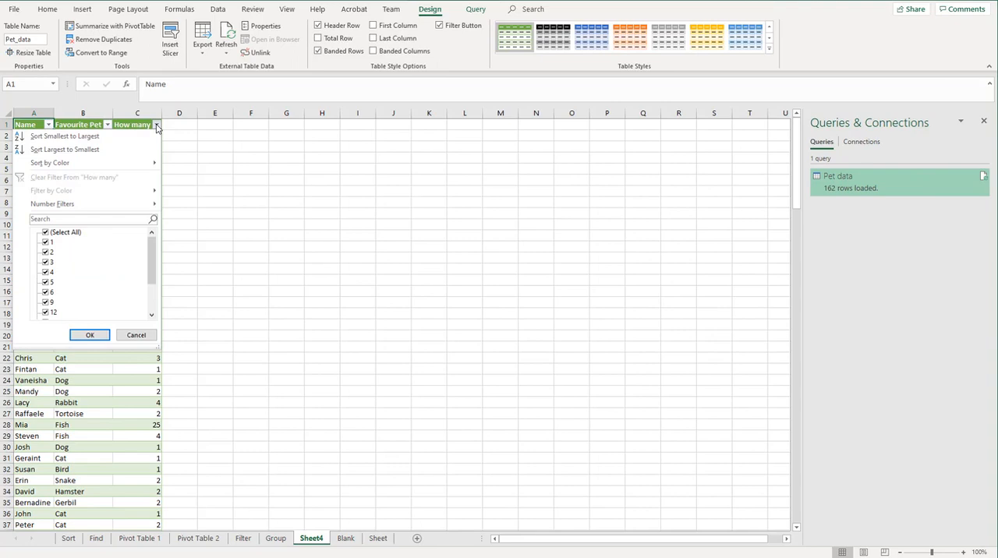
pyautogui.click(46, 233)
pyautogui.moveTo(154, 251); pyautogui.dragTo(132, 299)
pyautogui.click(49, 293)
pyautogui.click(47, 302)
pyautogui.click(47, 312)
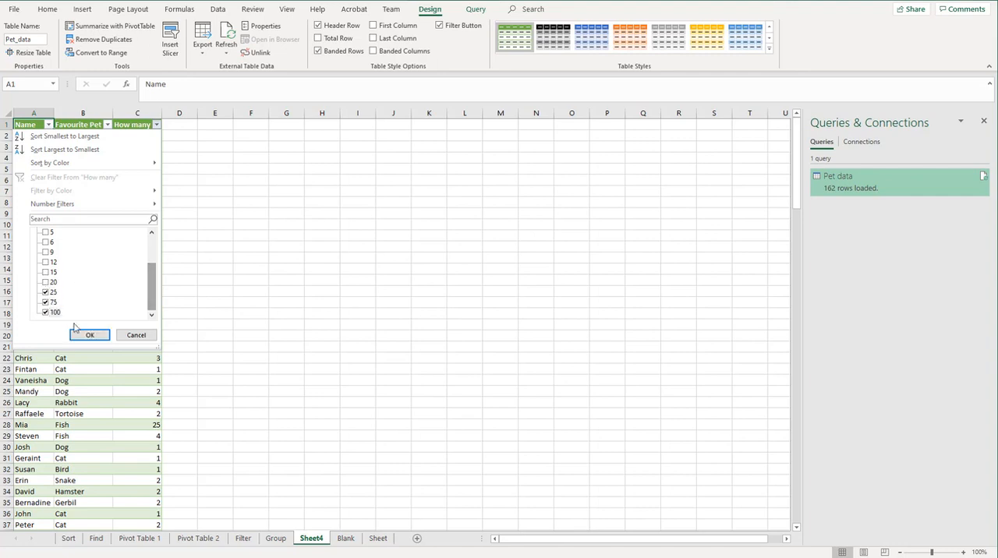
pyautogui.click(89, 336)
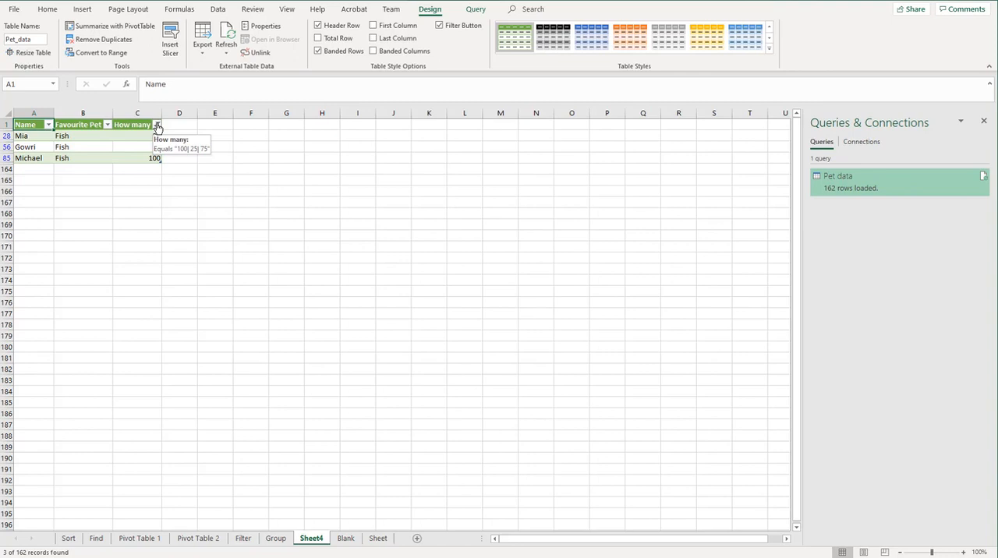
# Step: Switch to the Blank worksheet and bring up the commands for importing external data
pyautogui.click(345, 539)
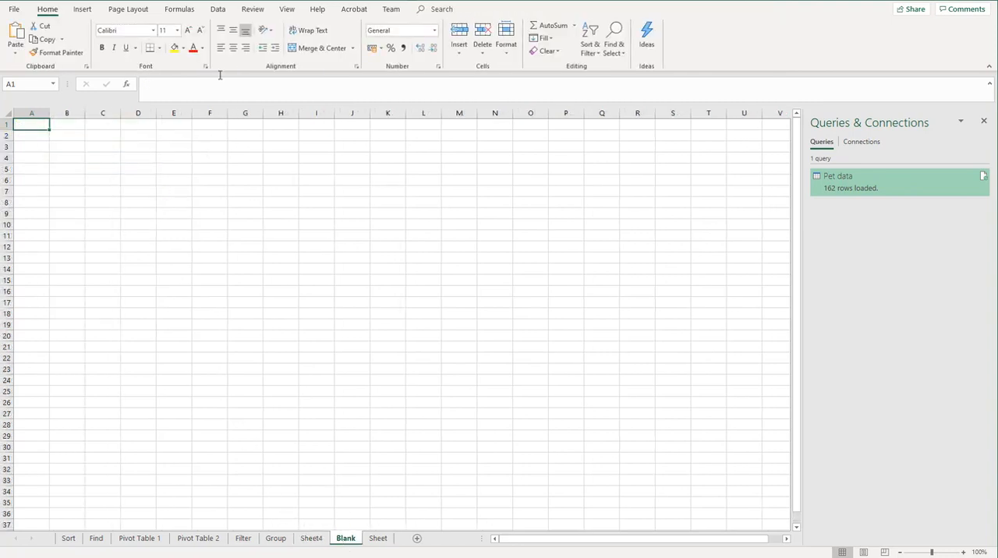
pyautogui.click(212, 10)
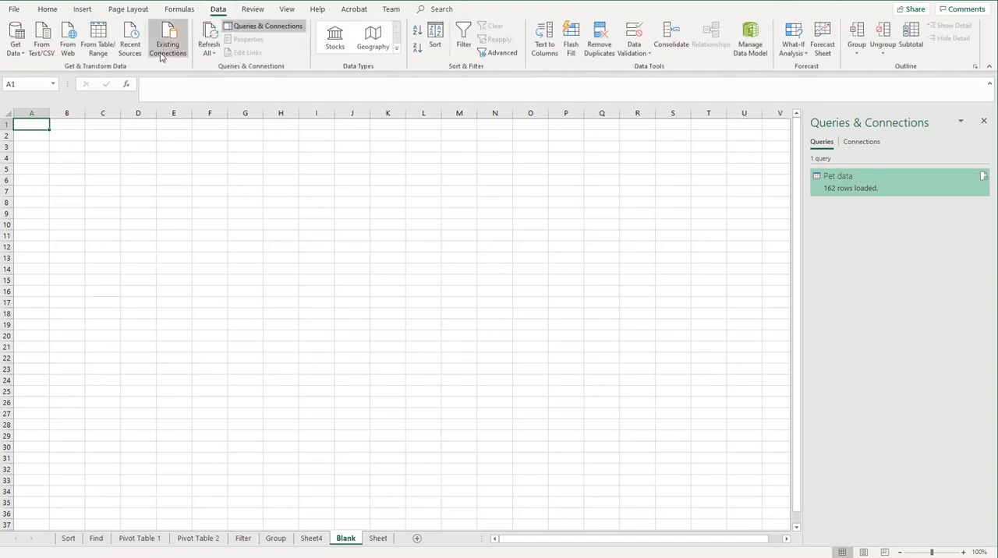